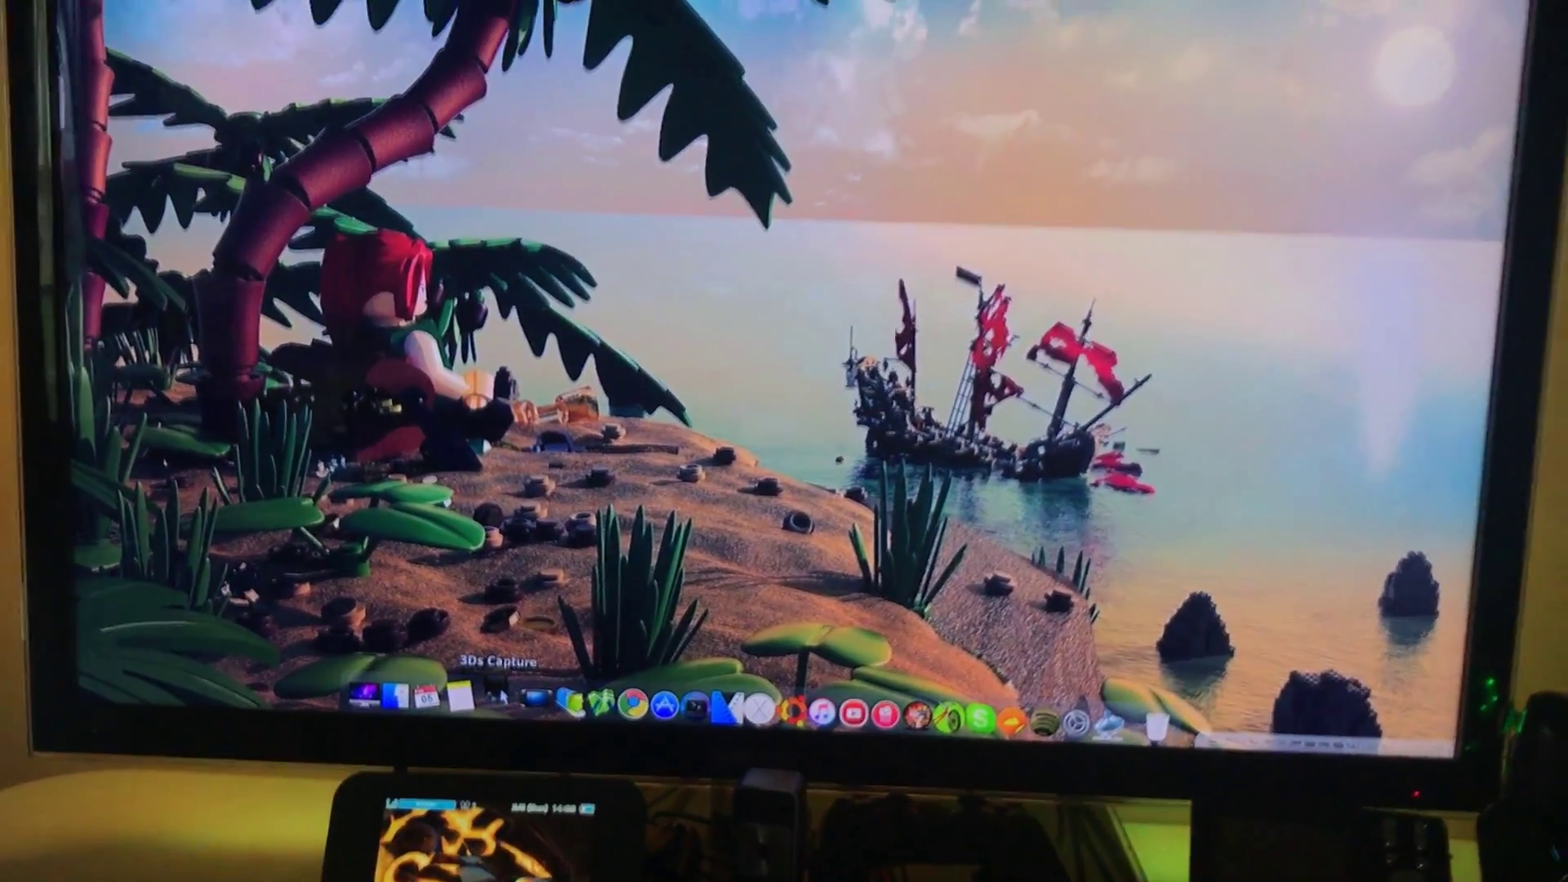
Step: Launch 3Ds Capture and enable listening to the default microphone through the default playback device
click(497, 666)
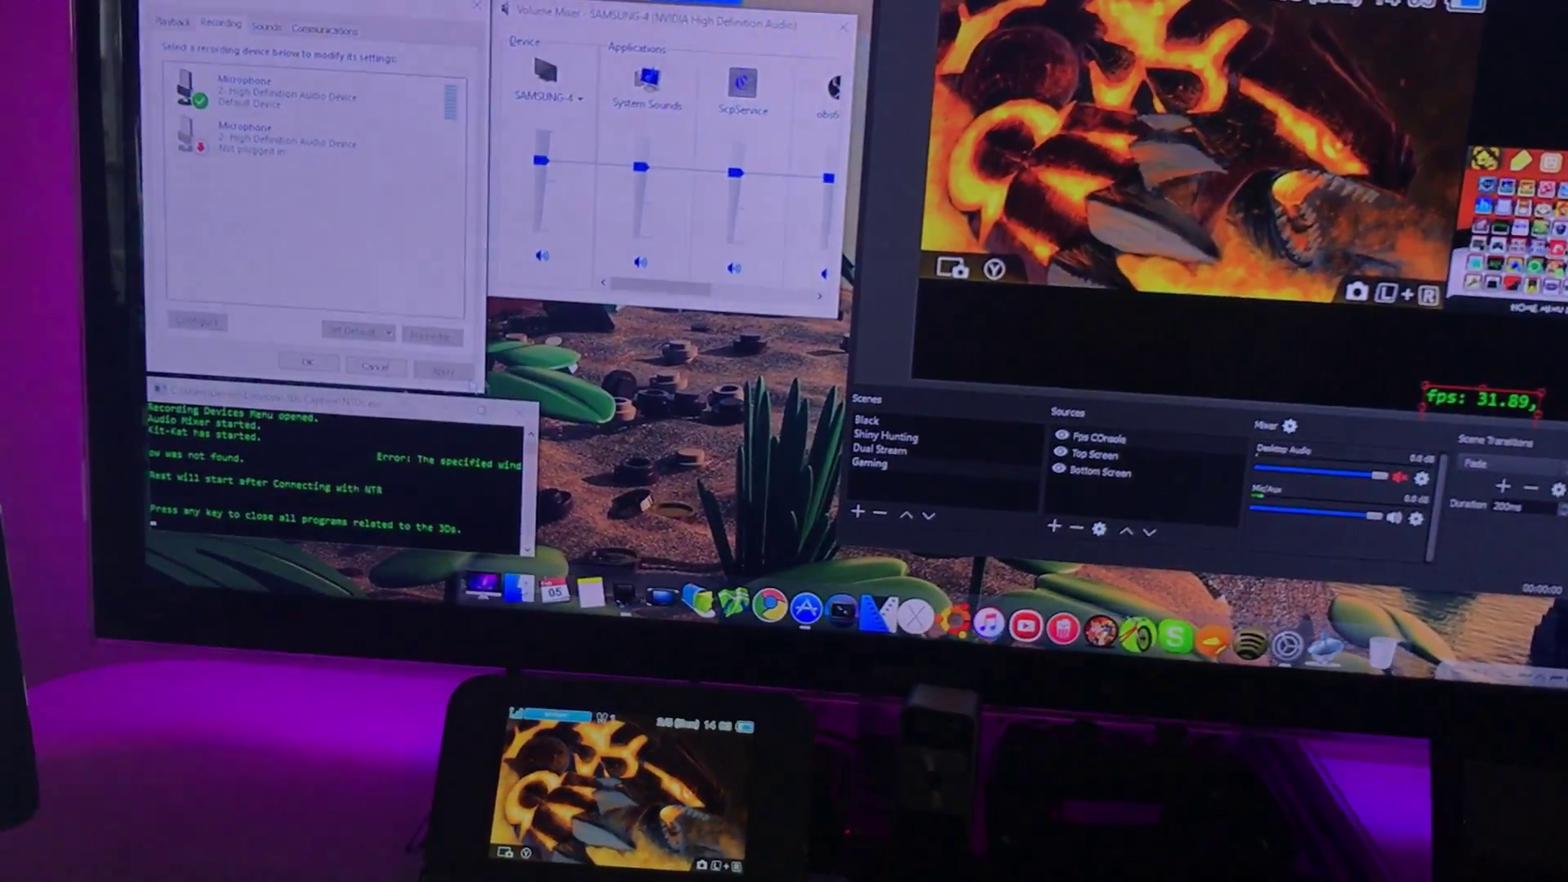
click(414, 112)
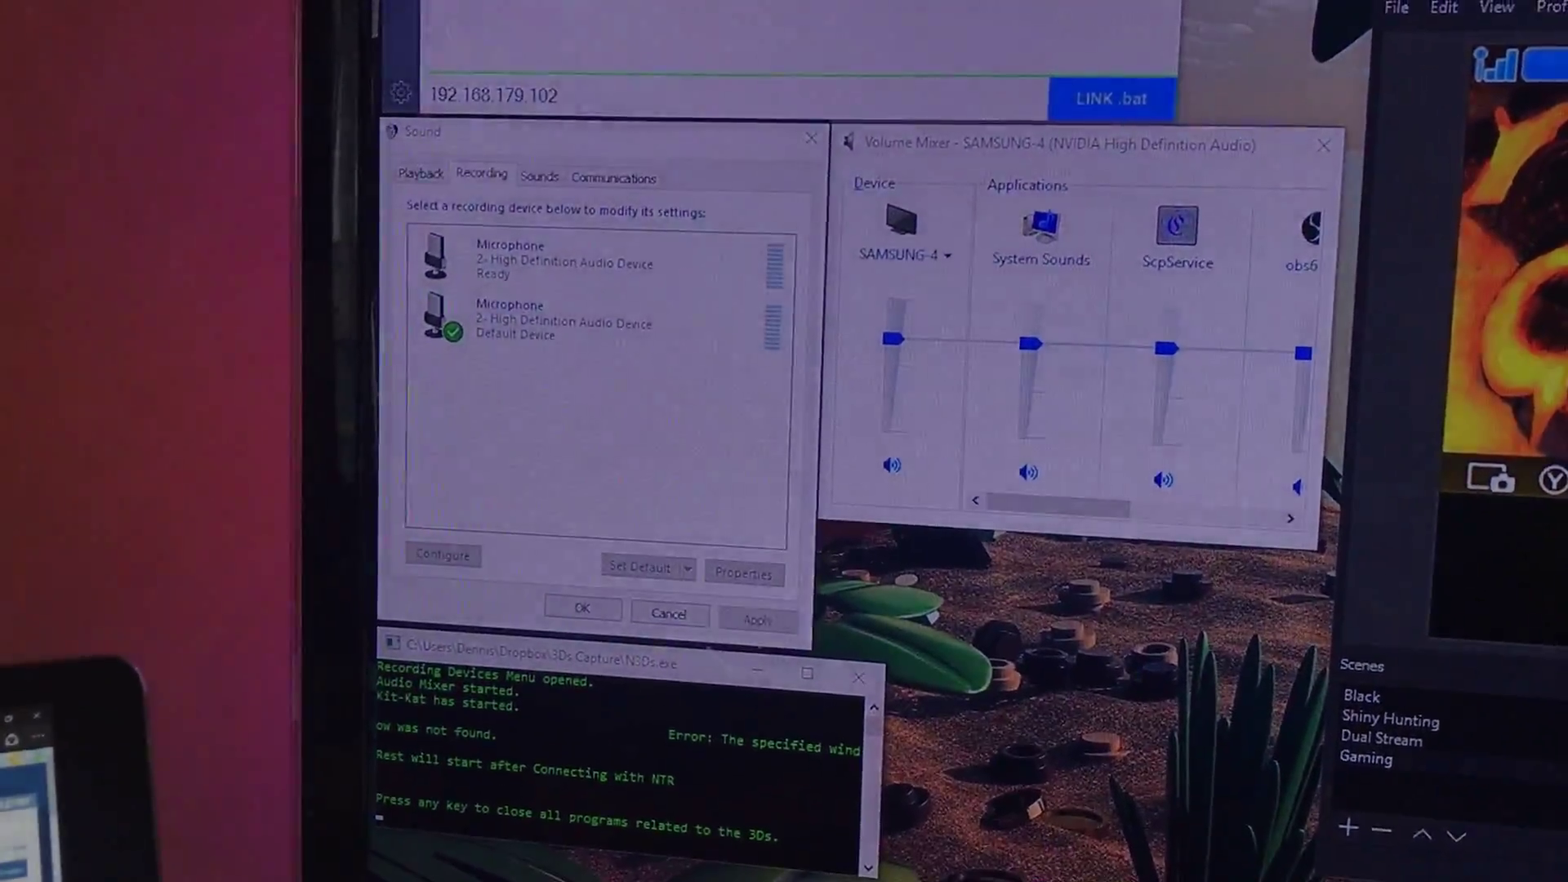
double_click(506, 319)
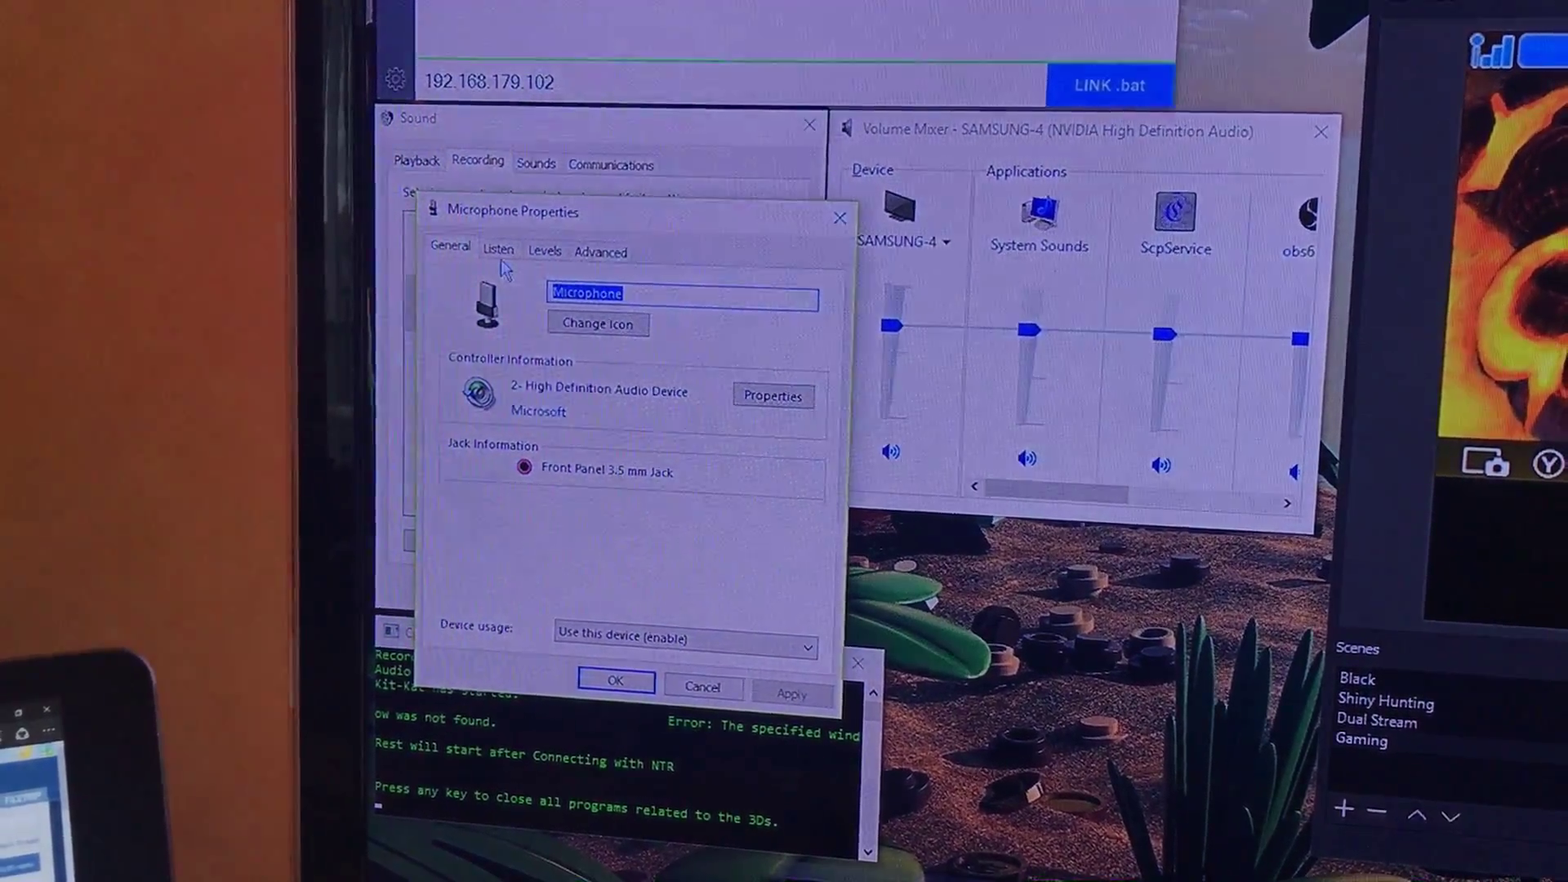
click(483, 245)
click(445, 407)
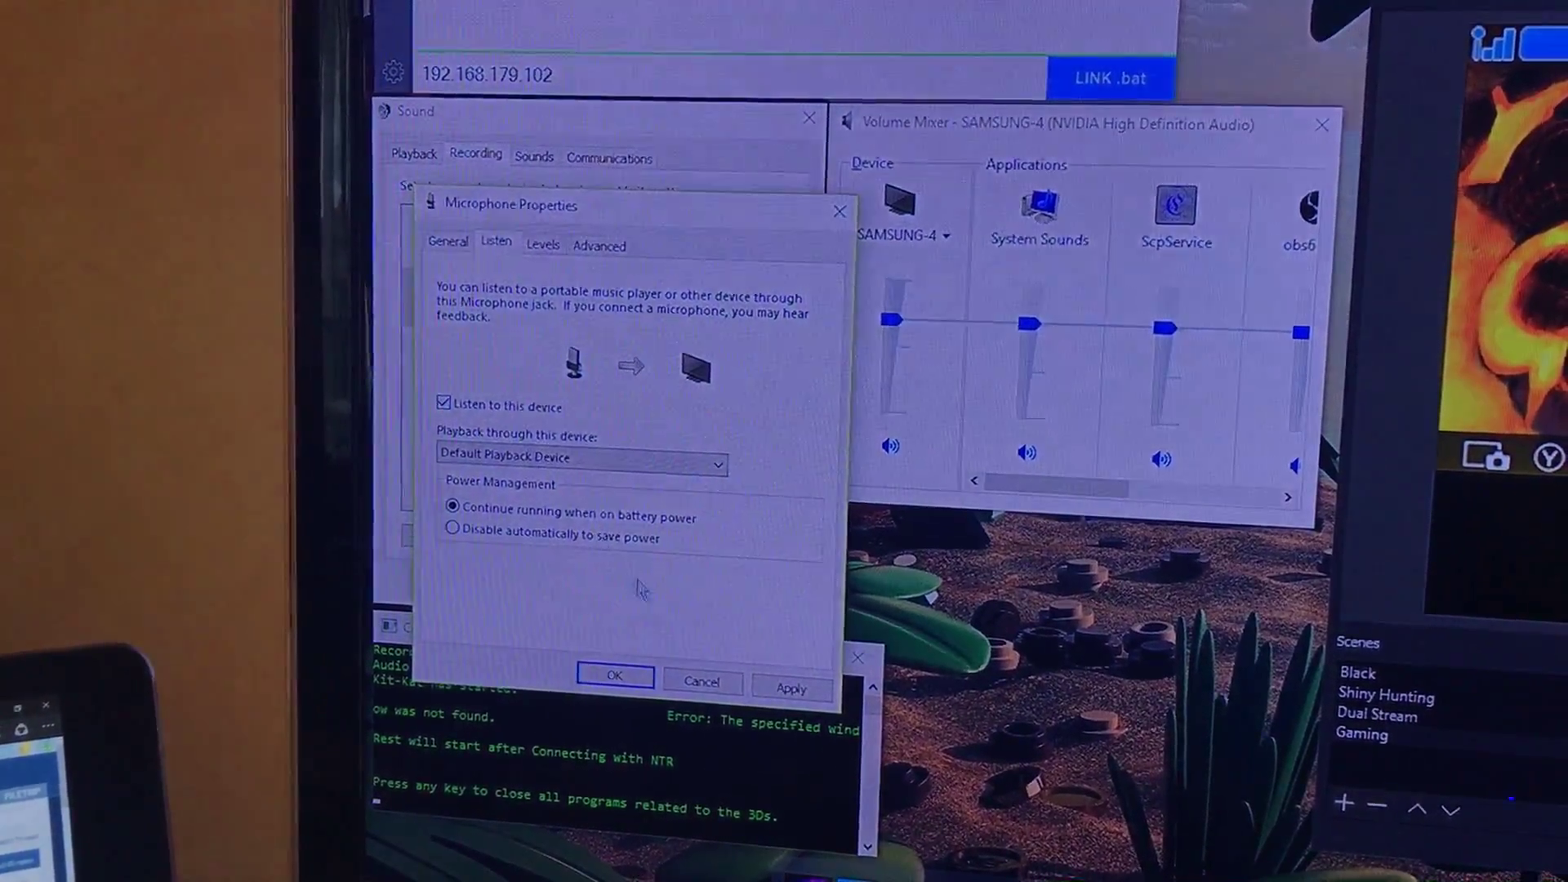
click(786, 687)
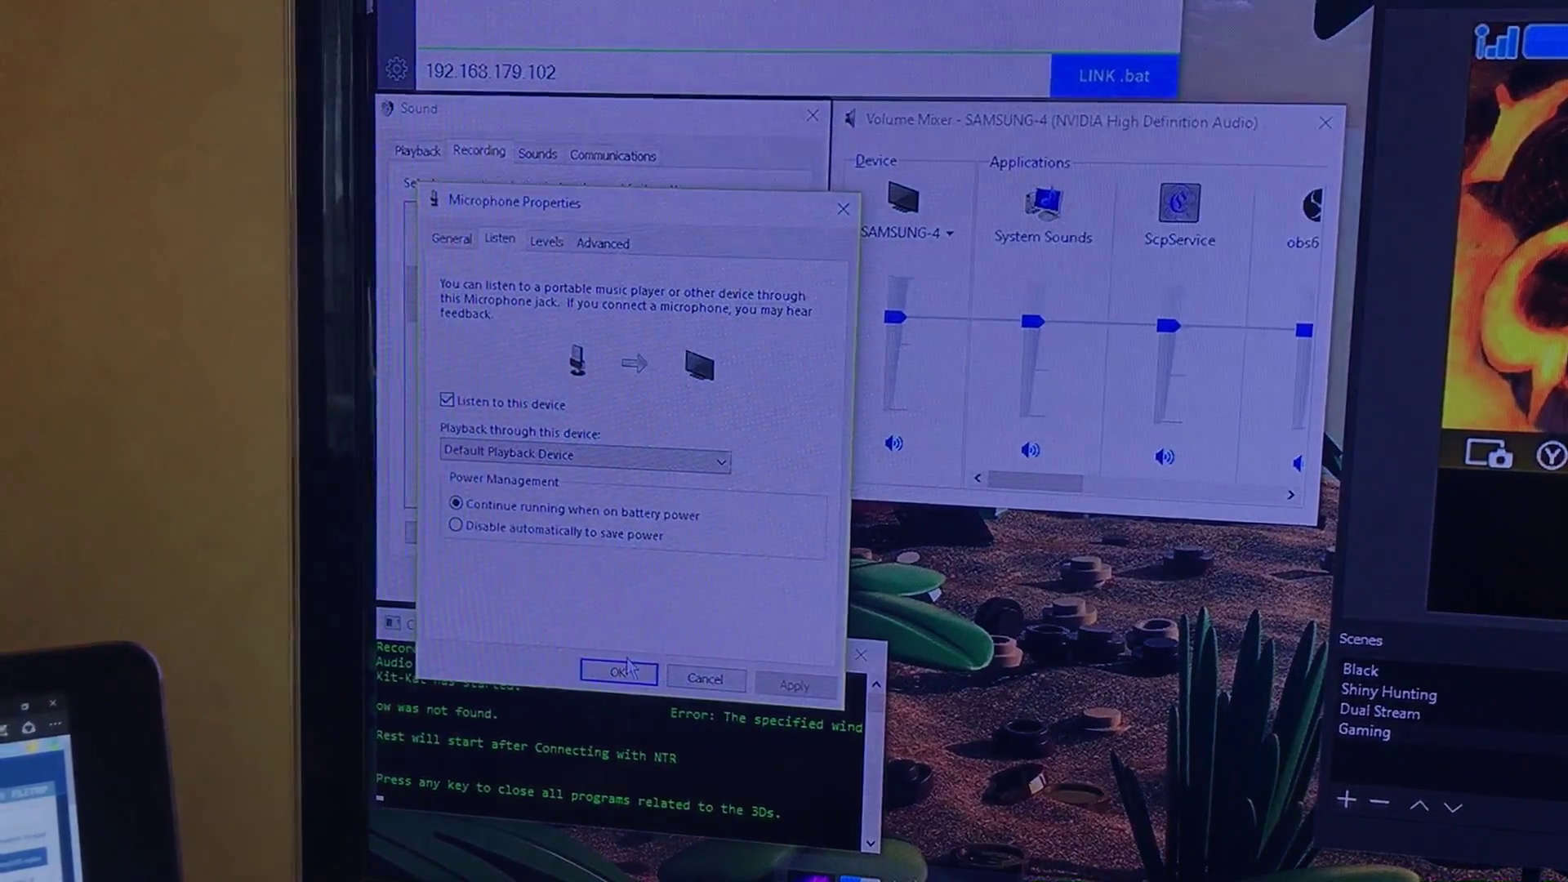
click(617, 670)
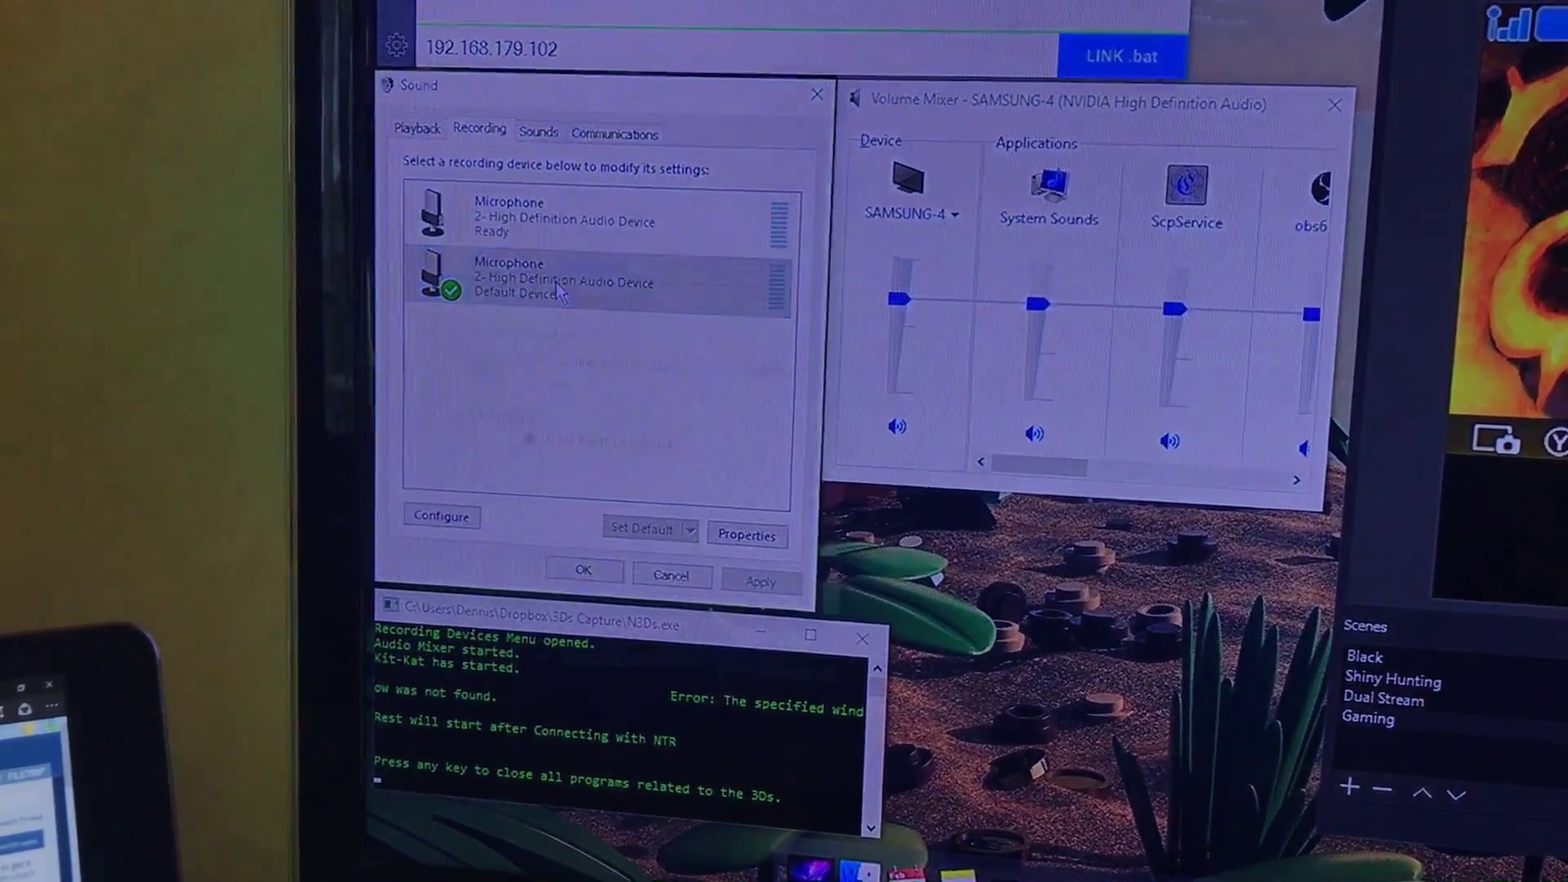
Step: Set the default microphone's recording level to 75
double_click(527, 282)
click(543, 220)
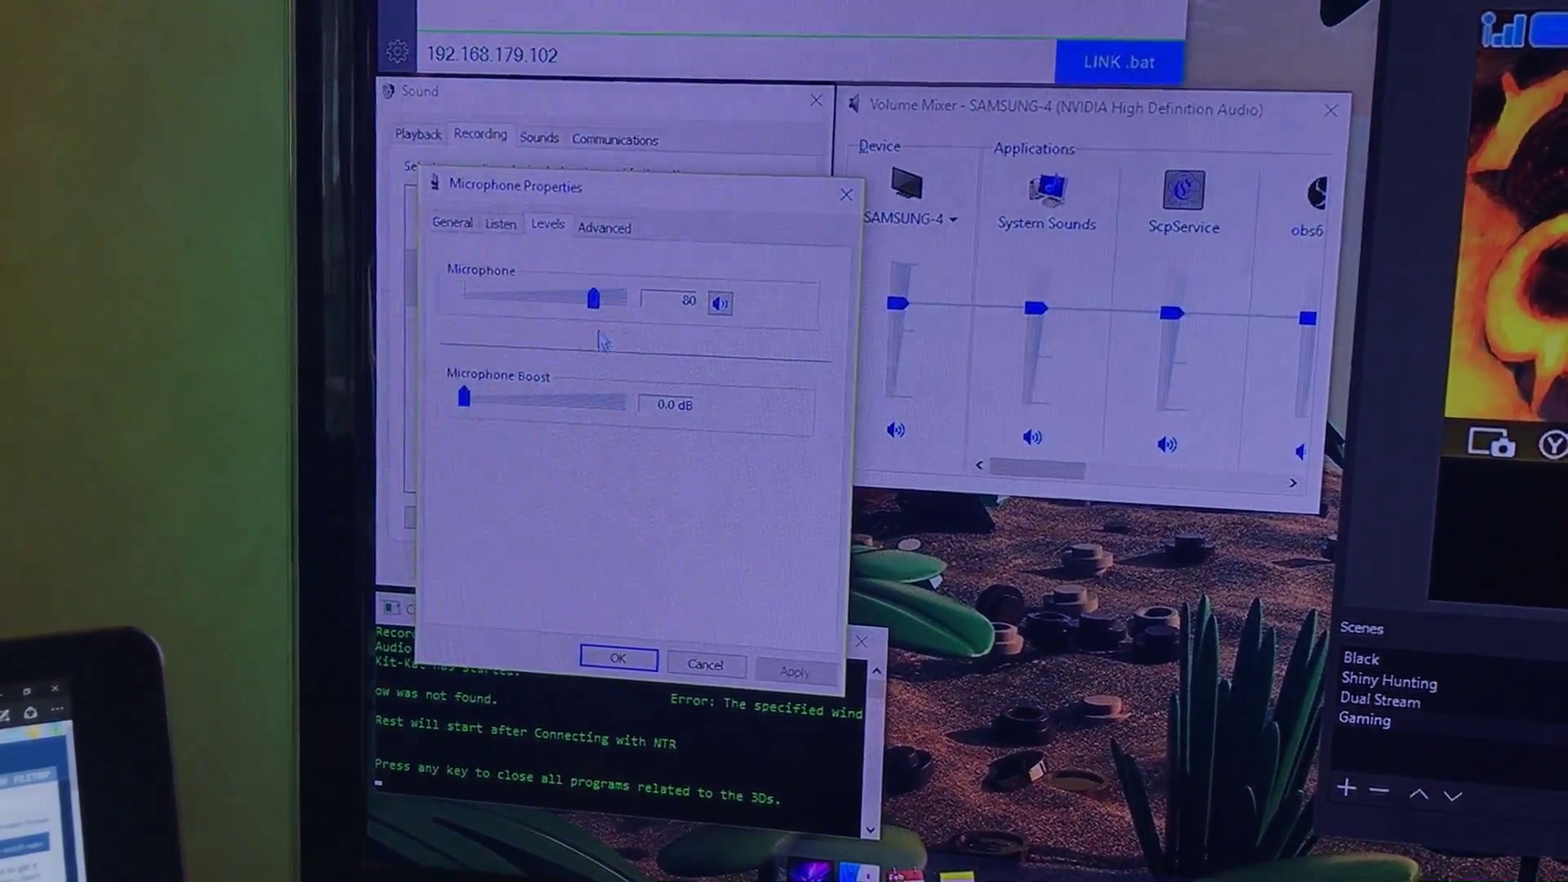
drag(587, 299, 577, 299)
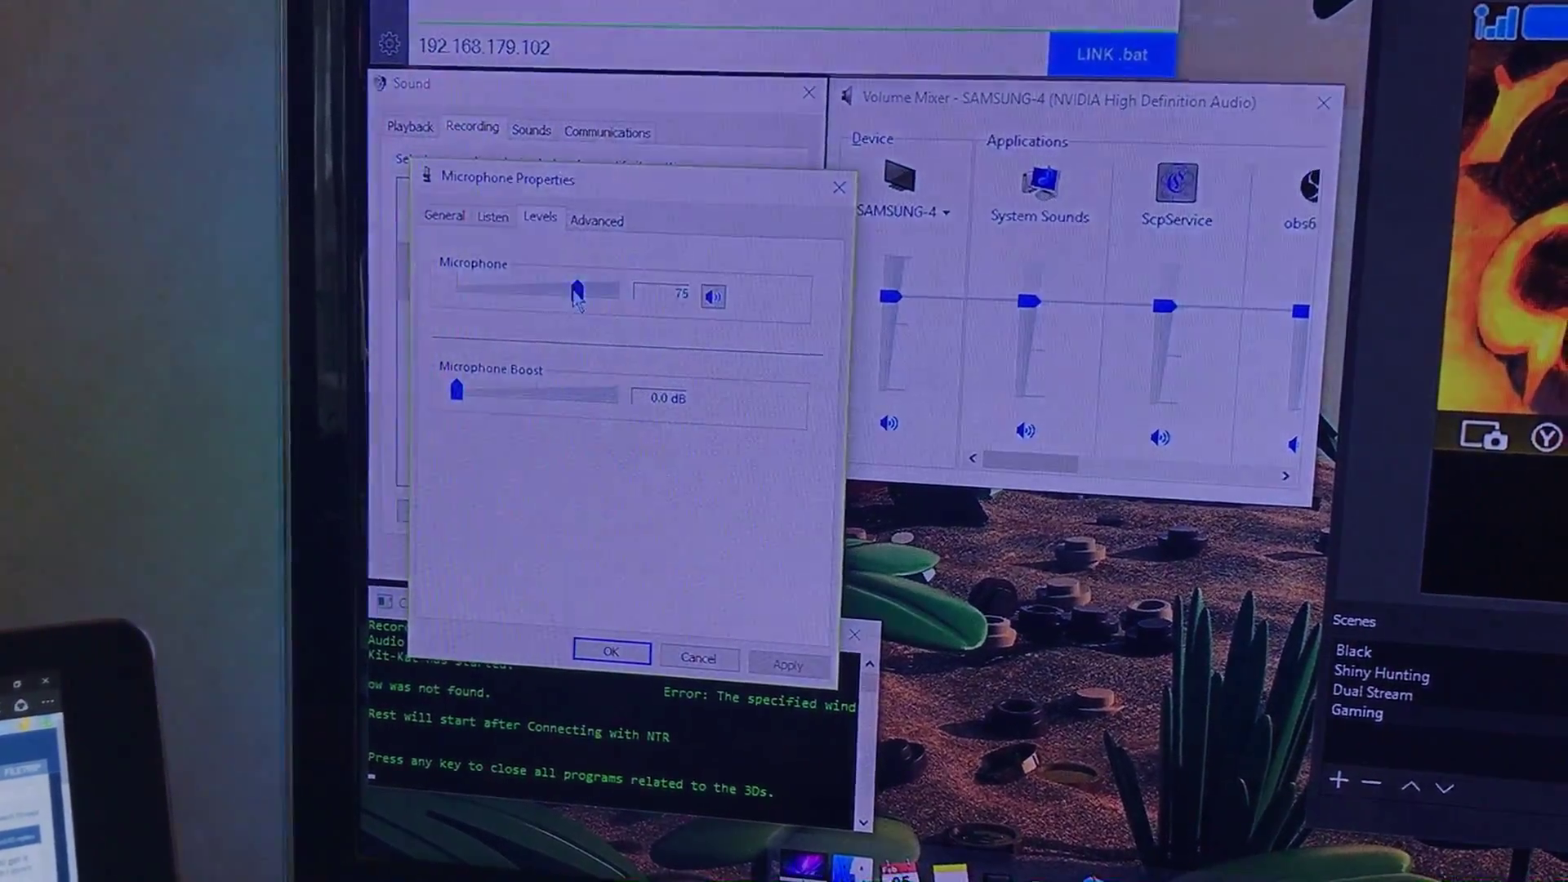
click(614, 649)
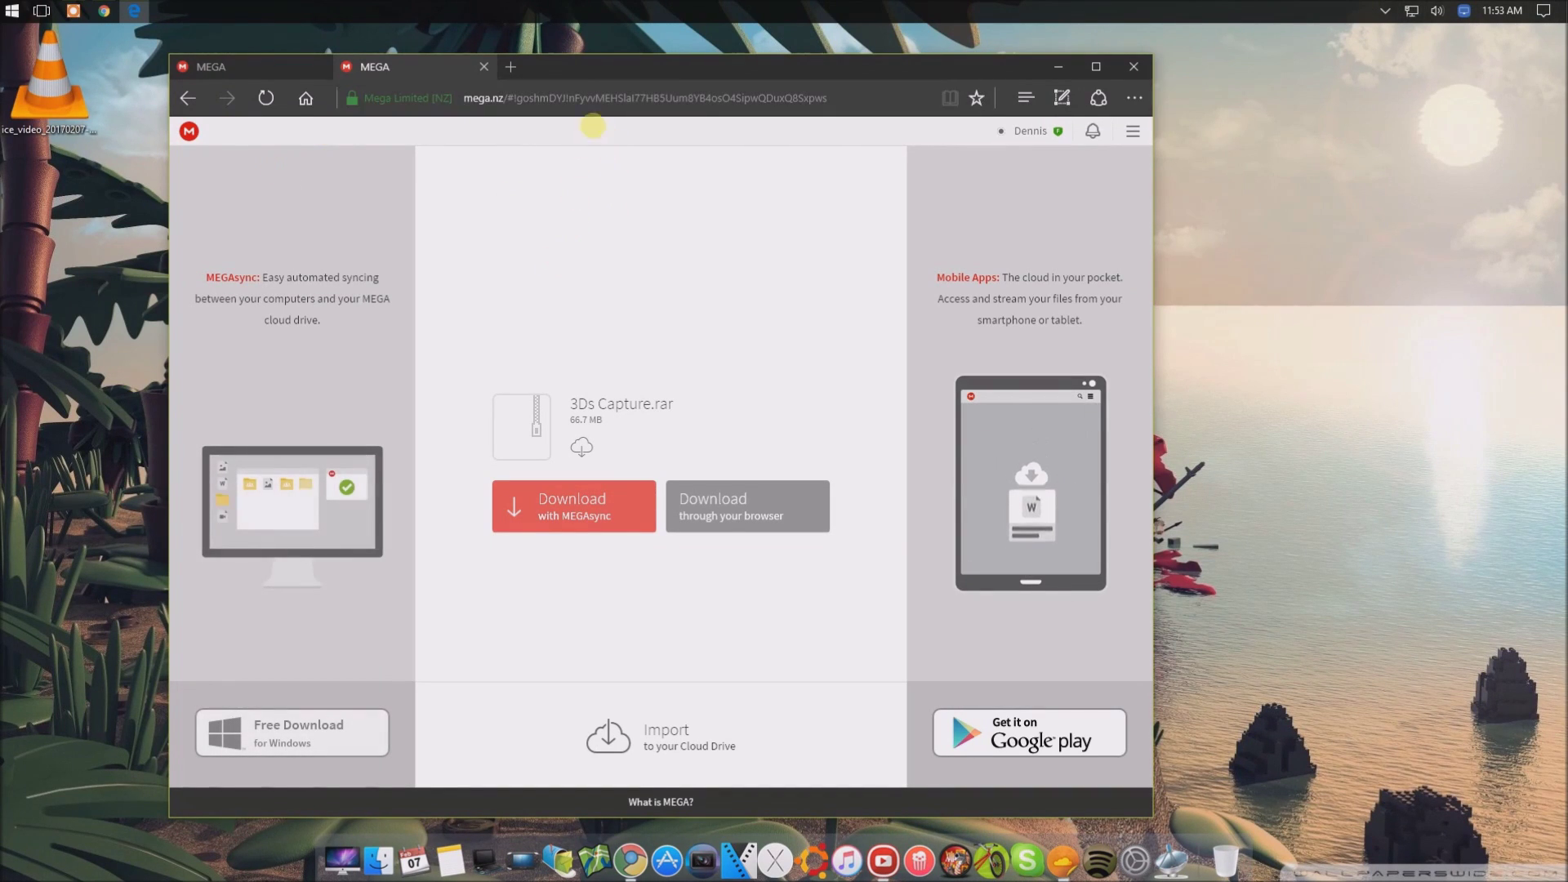
Step: Show the MEGA download link for 3Ds Capture.rar and minimize the browser
click(582, 100)
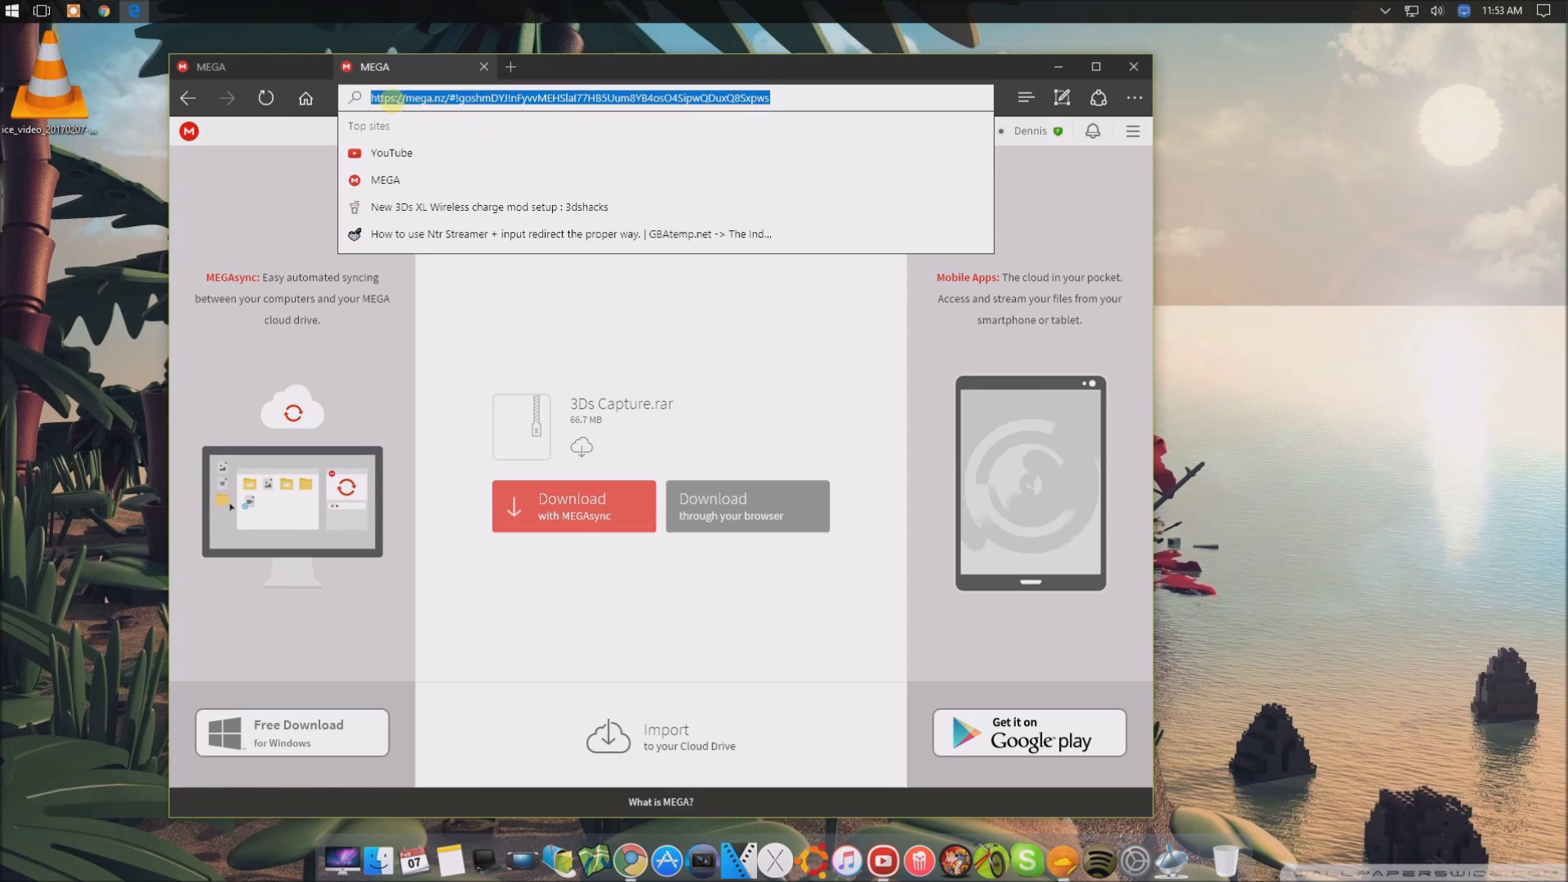
click(724, 320)
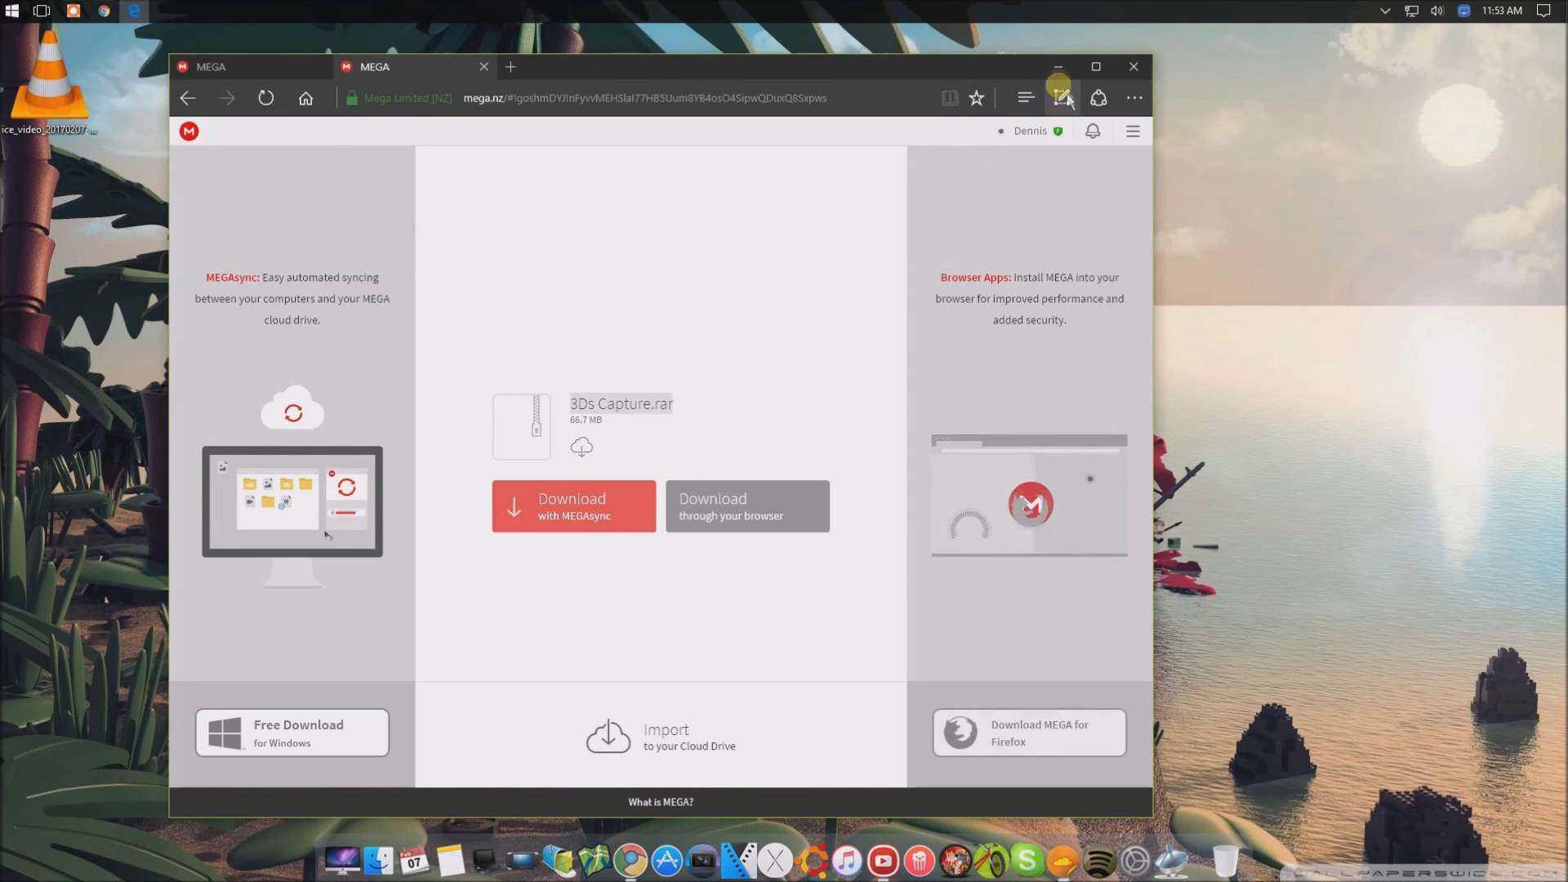
click(1059, 66)
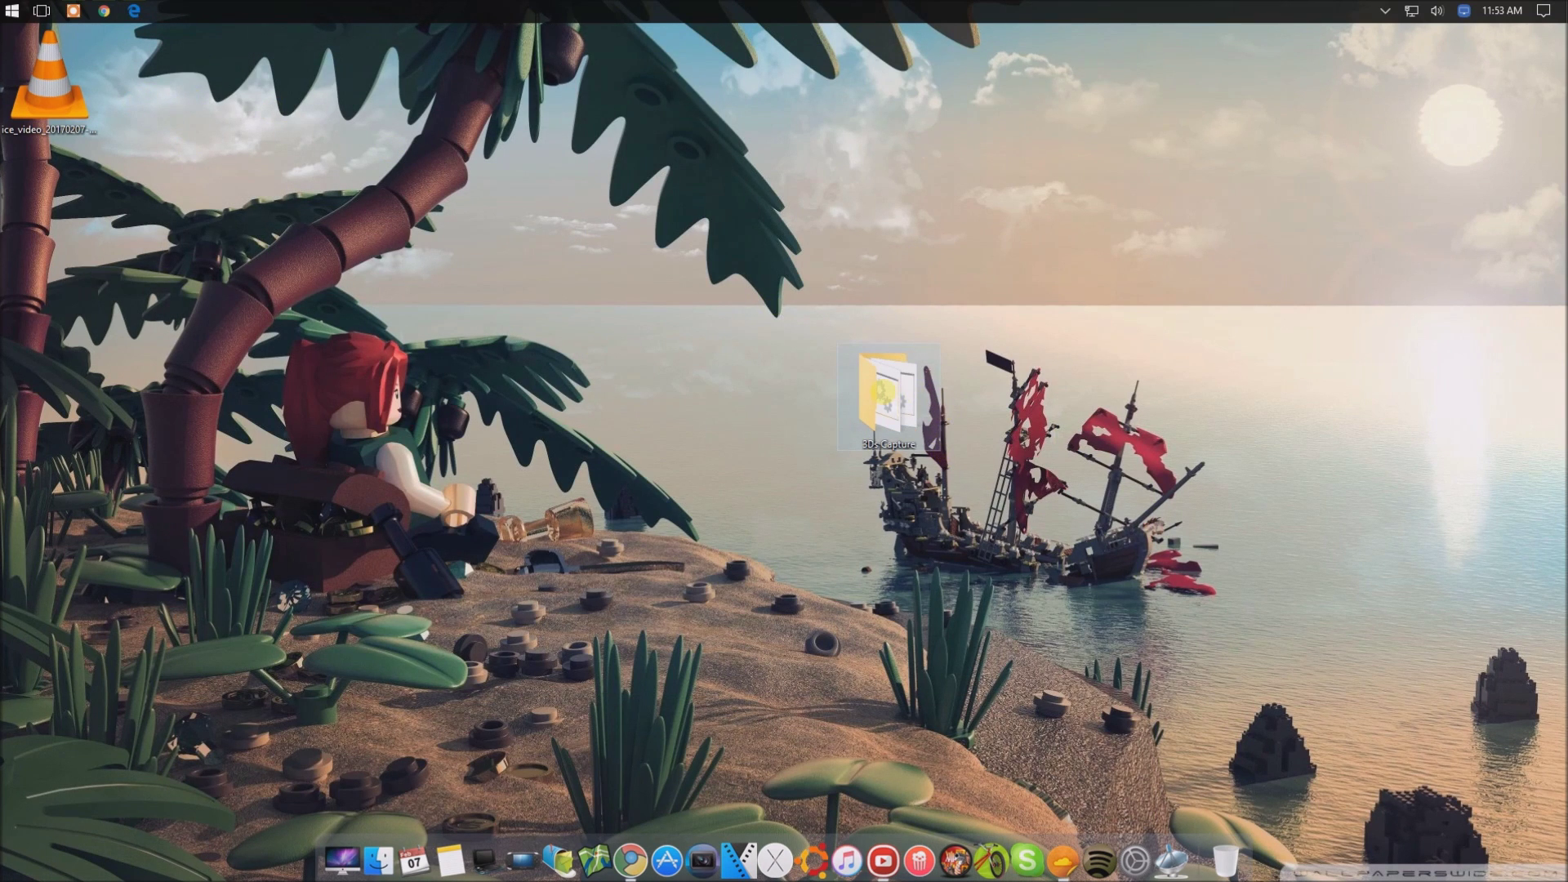
Step: Reposition the 3Ds Capture folder on the desktop and open it
drag(928, 401, 722, 403)
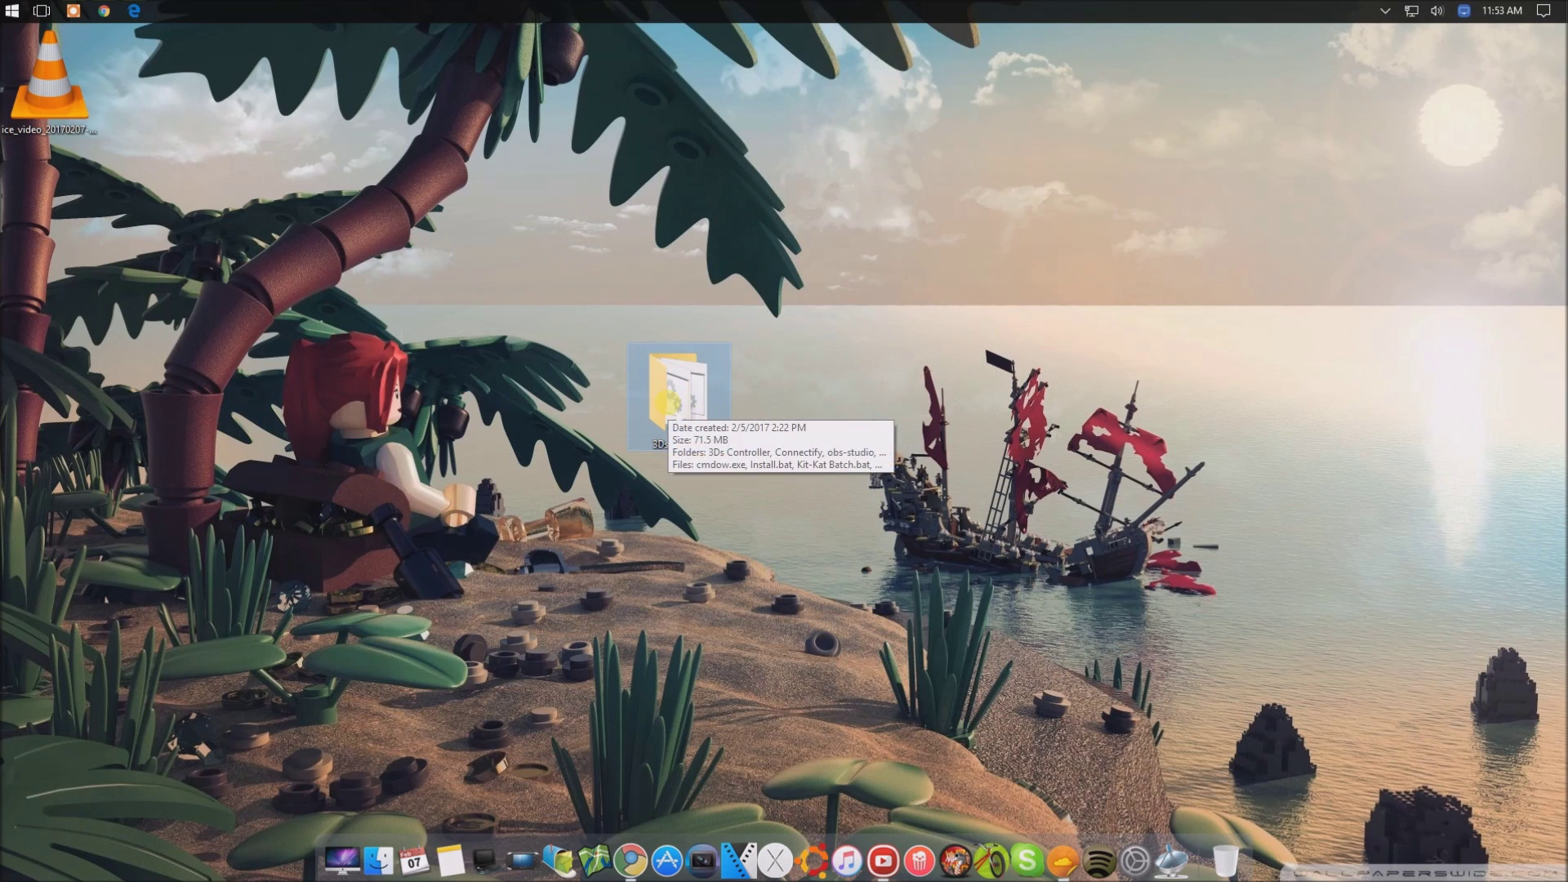
double_click(645, 390)
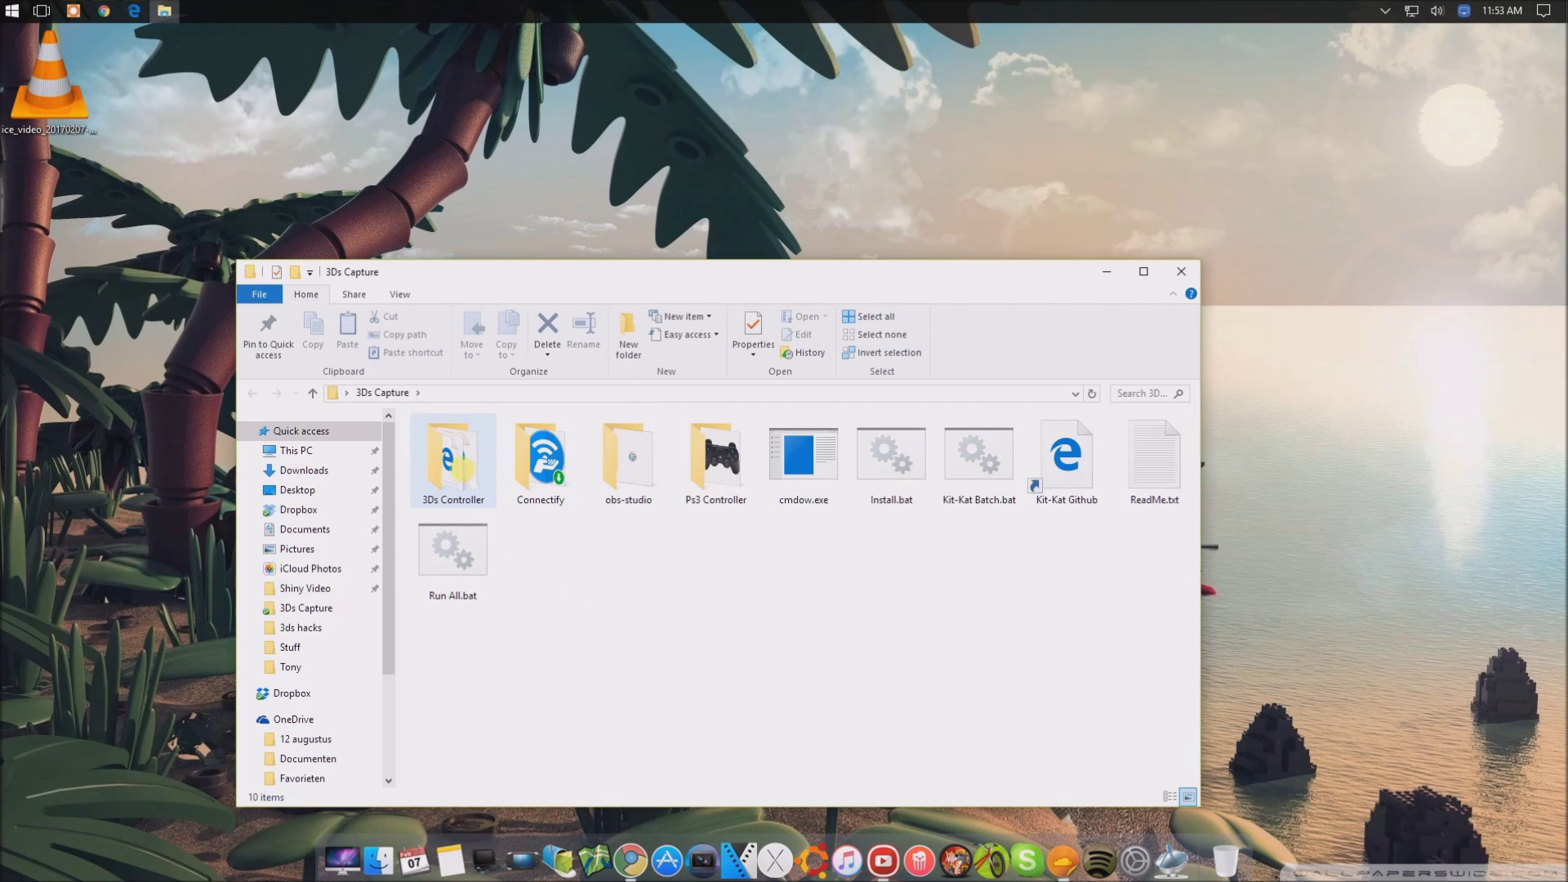
Step: View the contents of the 3Ds Controller and Connectify subfolders, returning to the 3Ds Capture folder
double_click(425, 455)
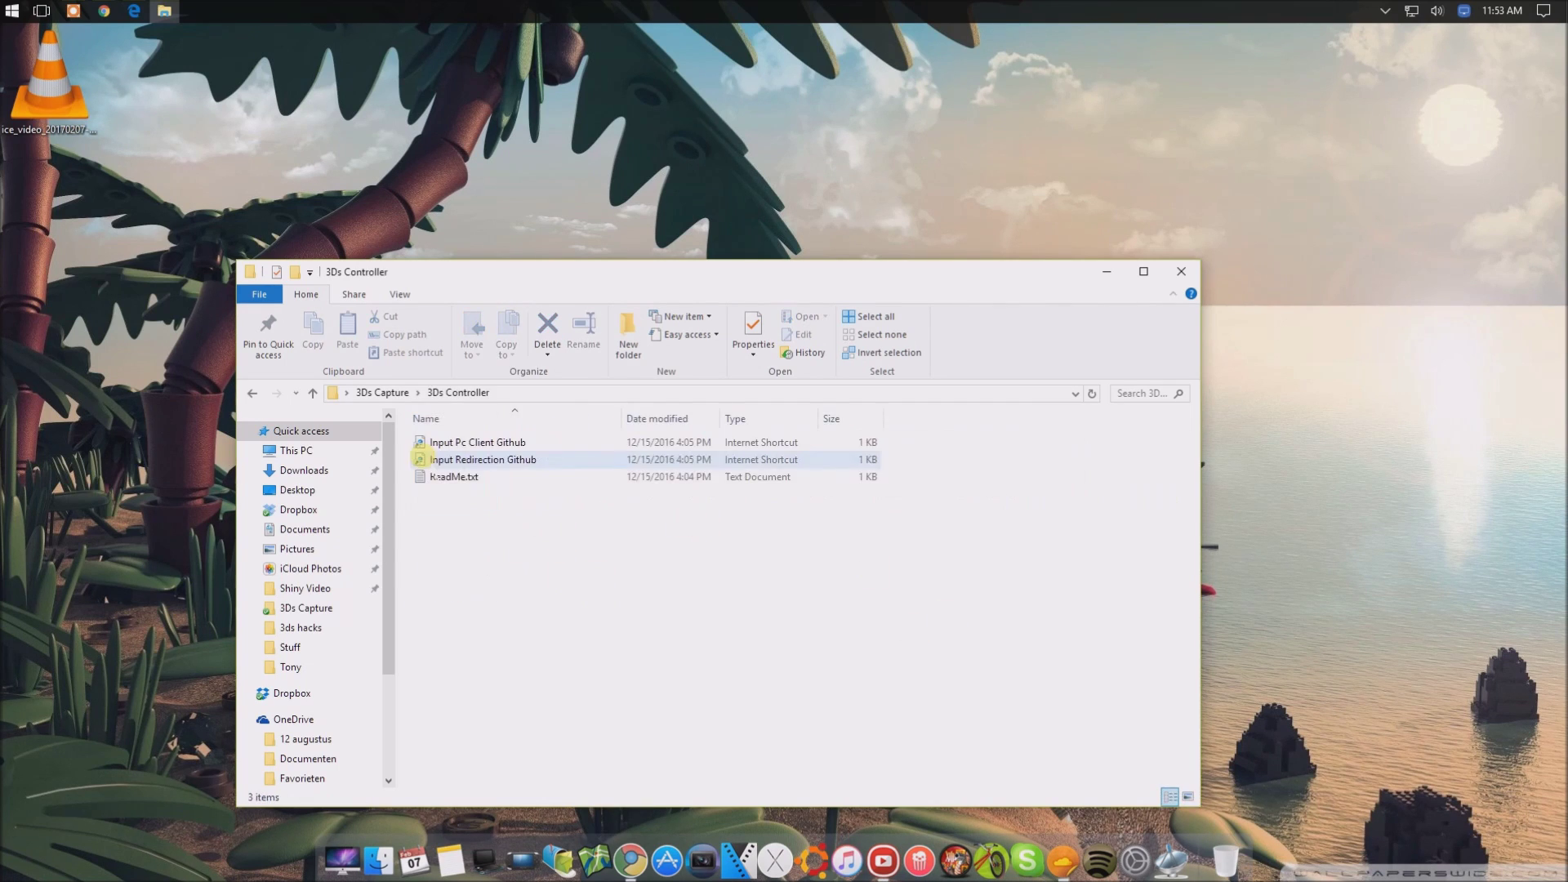
key(alt+Left)
double_click(516, 476)
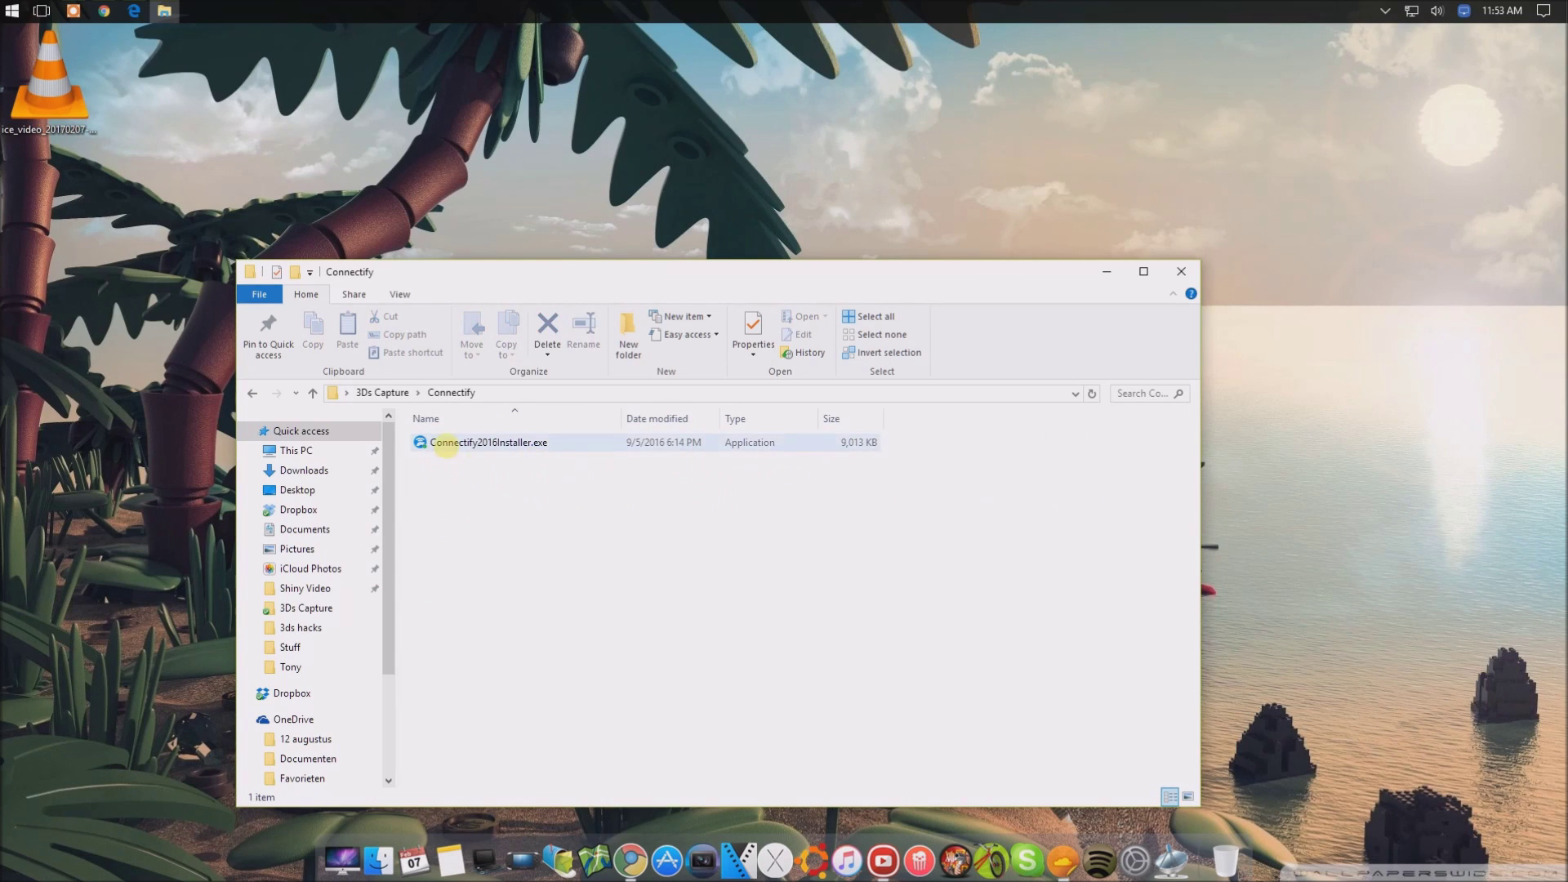
key(alt+Left)
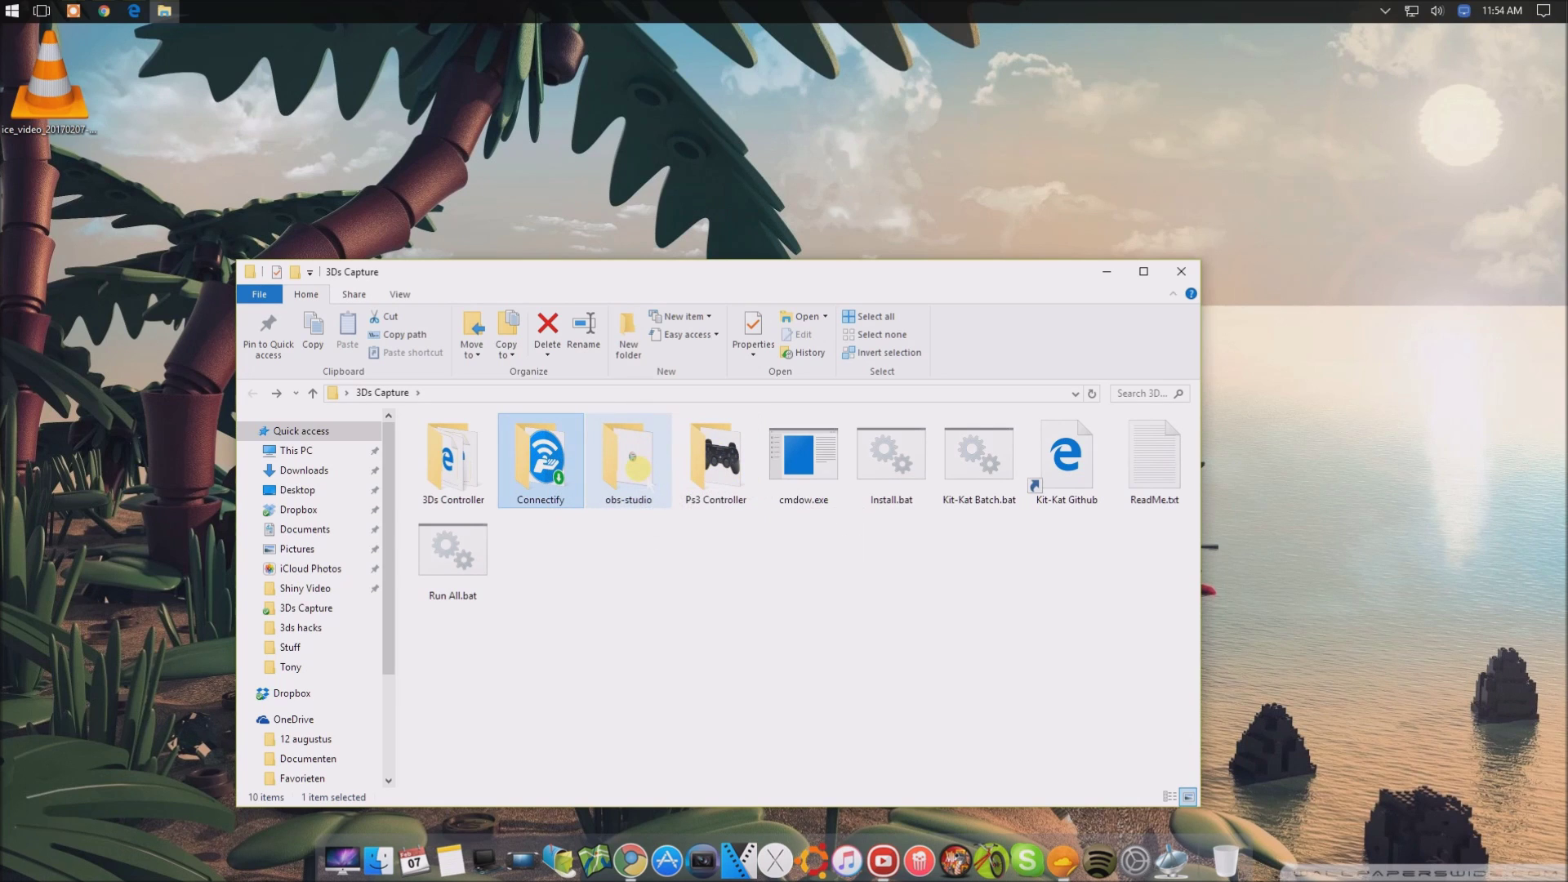
Step: Open the obs-studio folder and launch OBS-Studio-0.15.4-Installer.exe
click(621, 490)
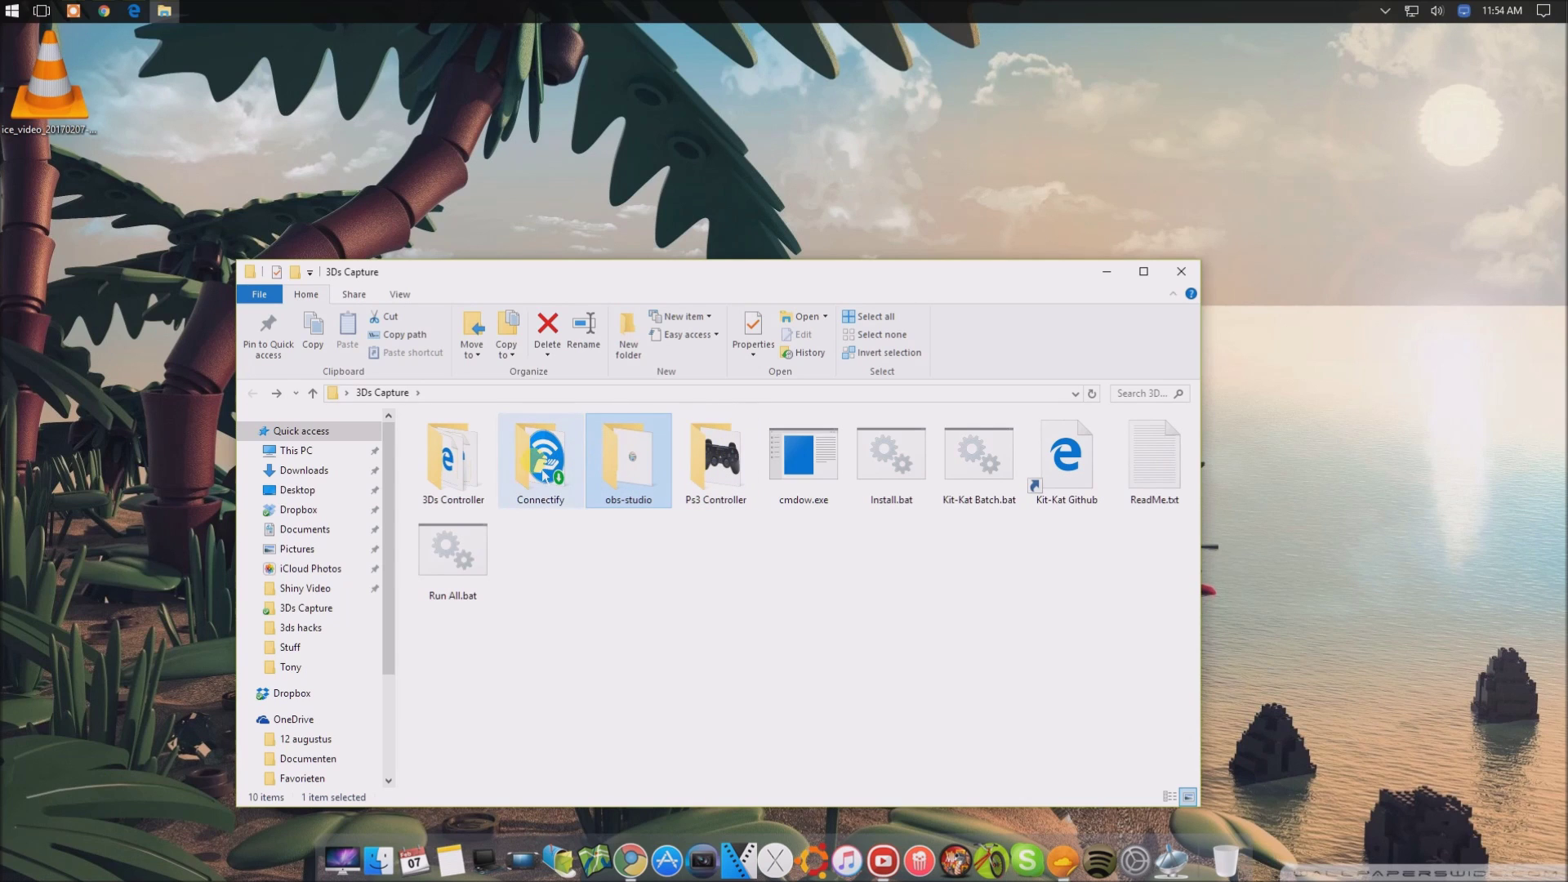
click(624, 487)
double_click(632, 459)
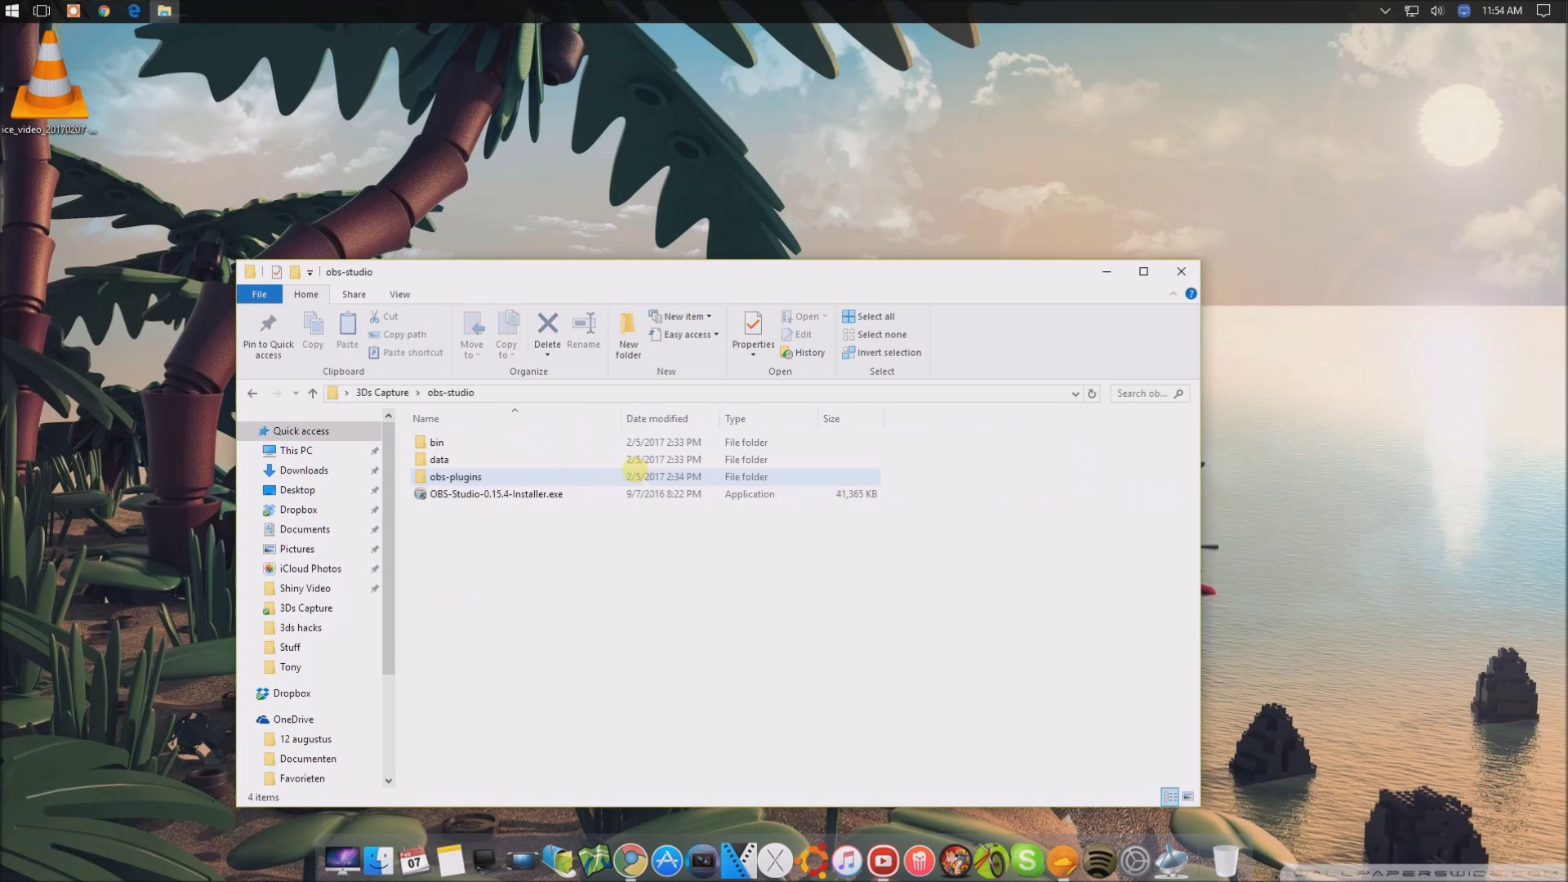
click(567, 493)
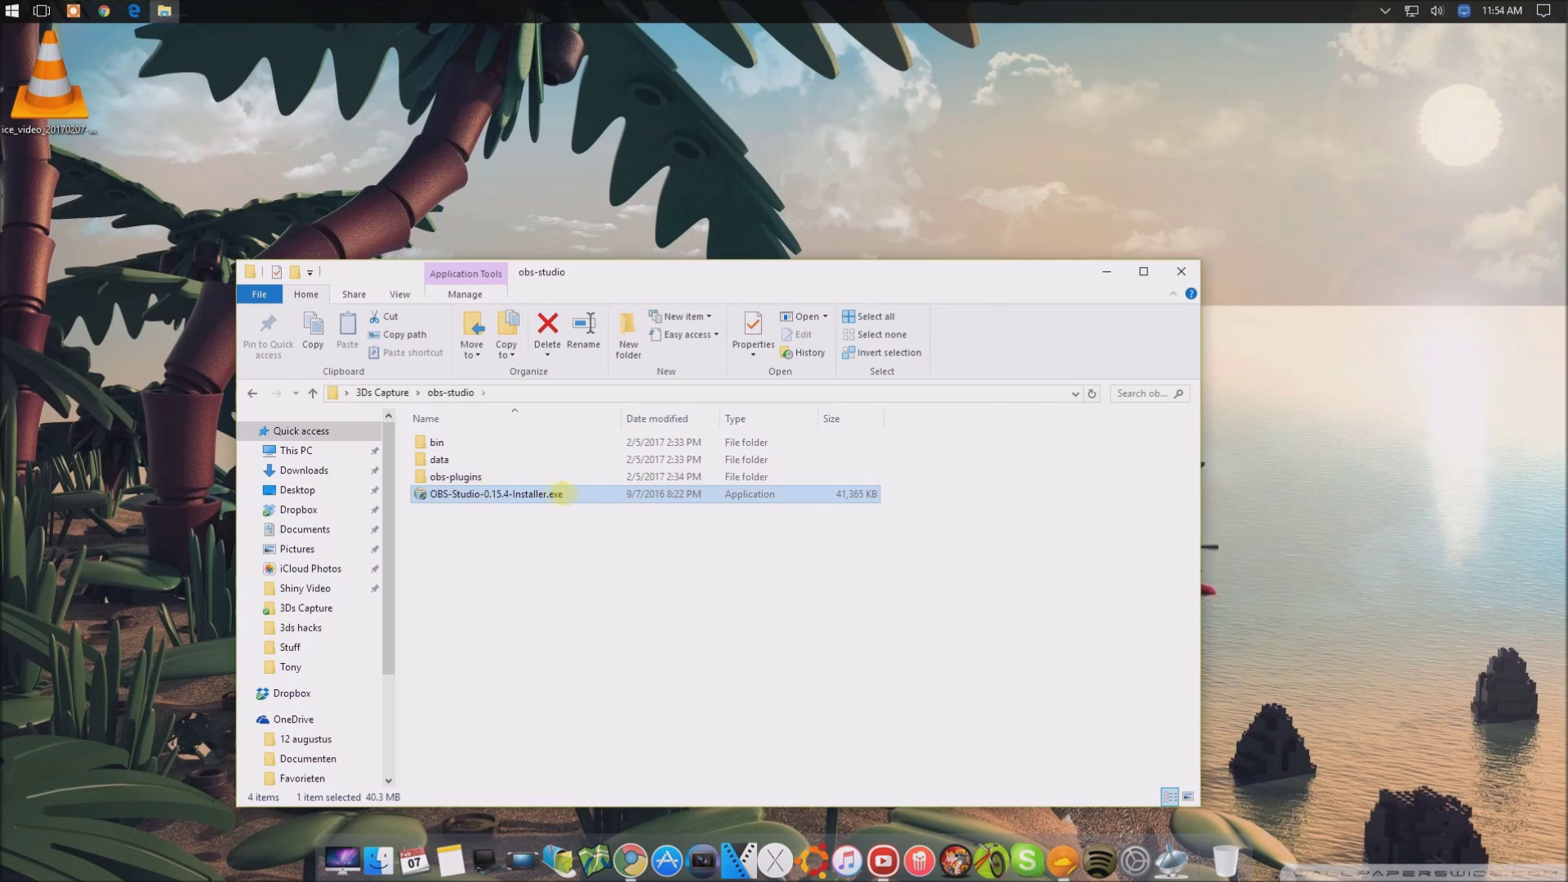
double_click(556, 493)
Step: Check the contents of the bin folder inside obs-studio and return to the parent folder
click(461, 445)
double_click(461, 445)
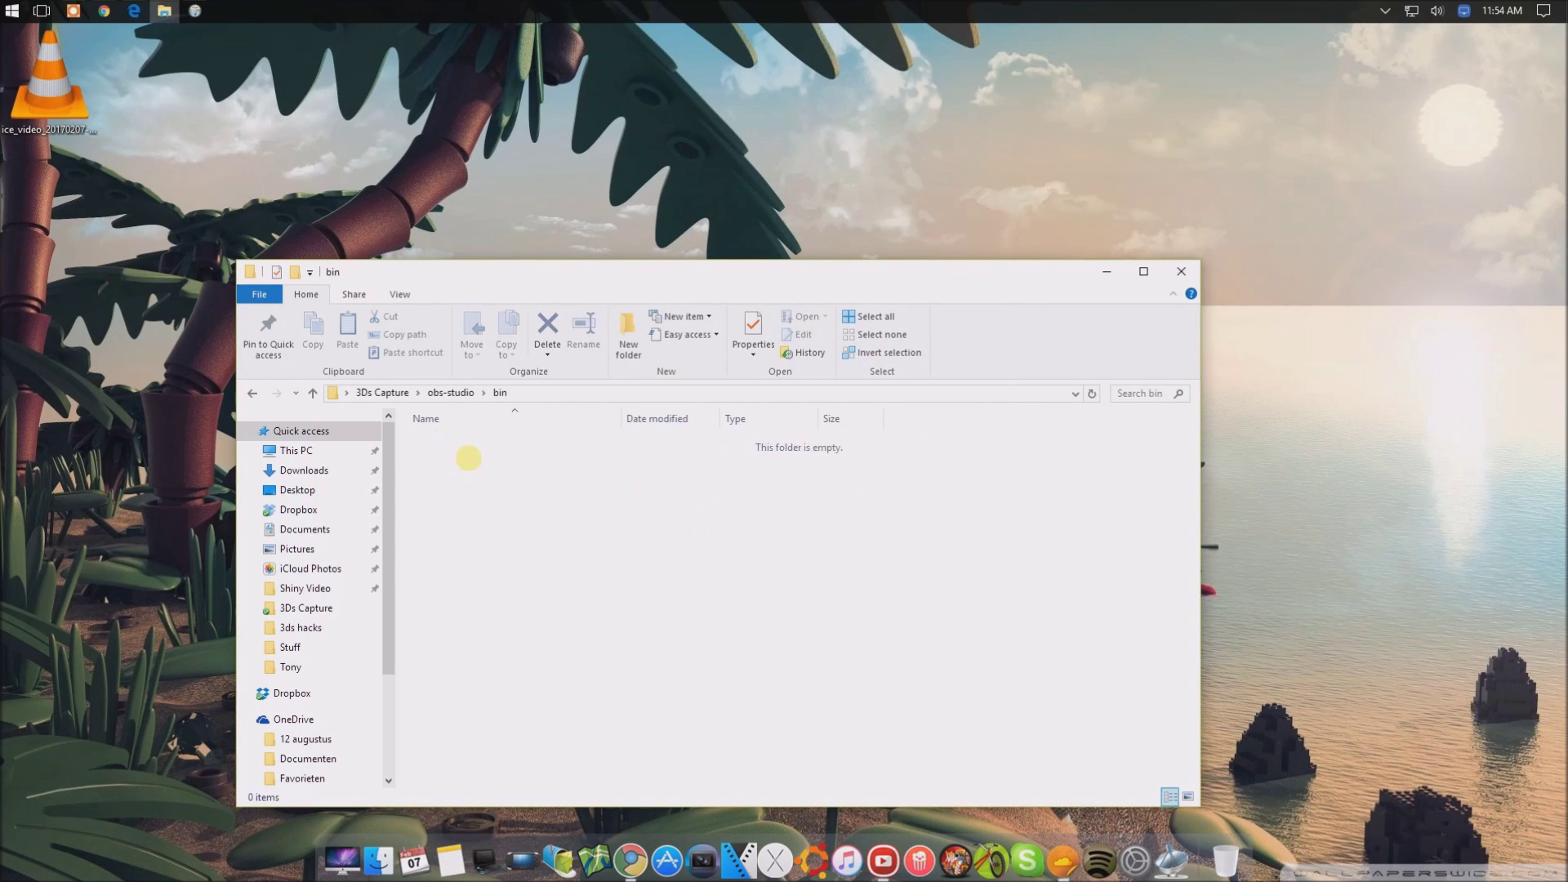
key(BackSpace)
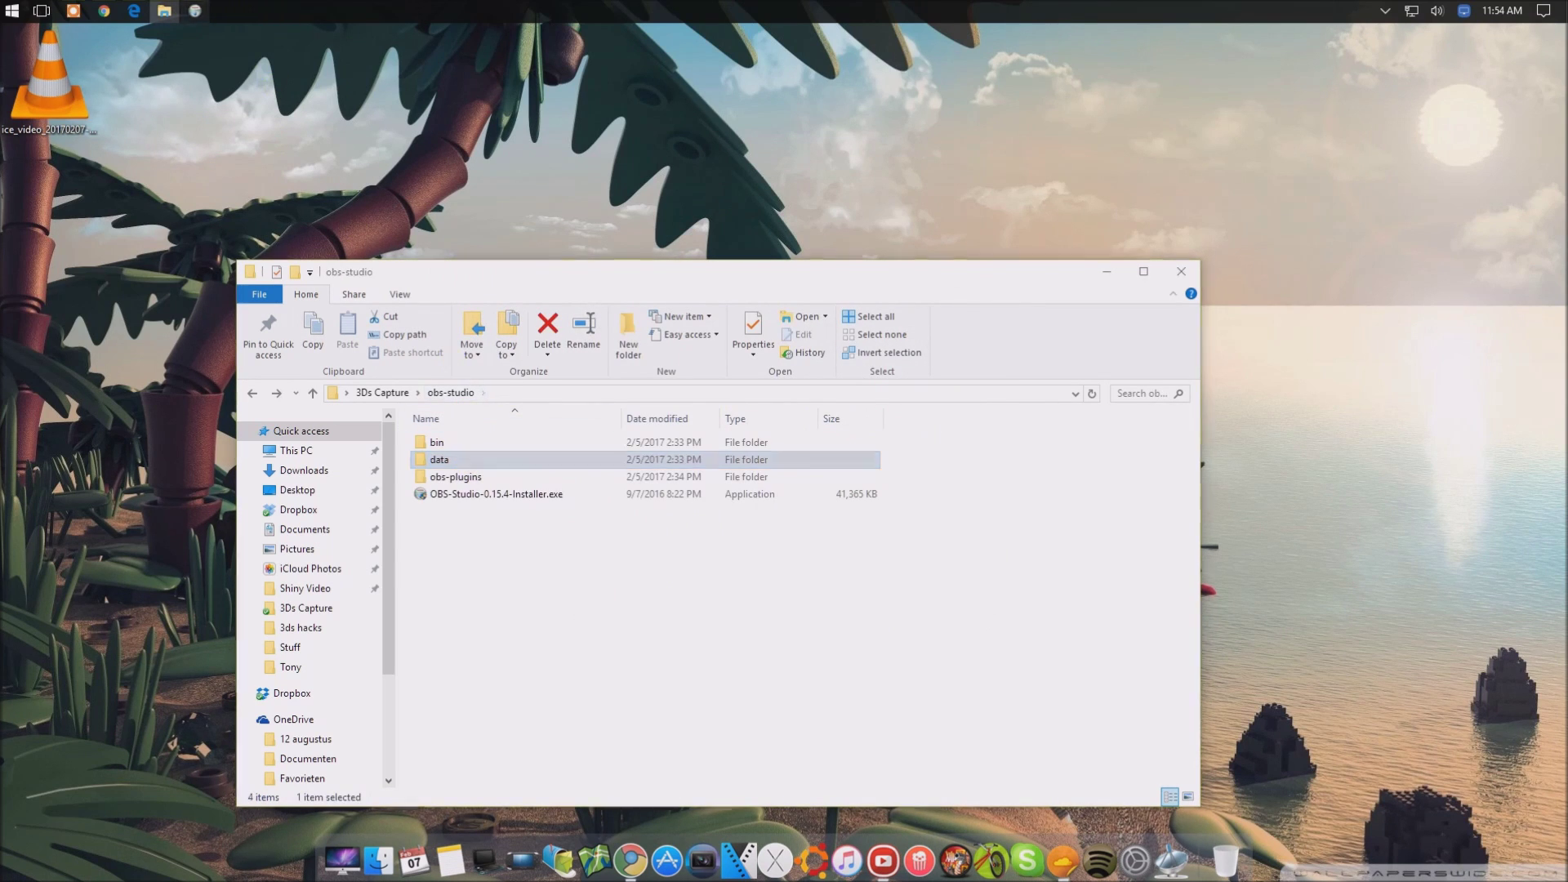
Step: Accept the OBS Studio 0.15.4 license and install it into the obs-studio folder inside 3Ds Capture
click(874, 591)
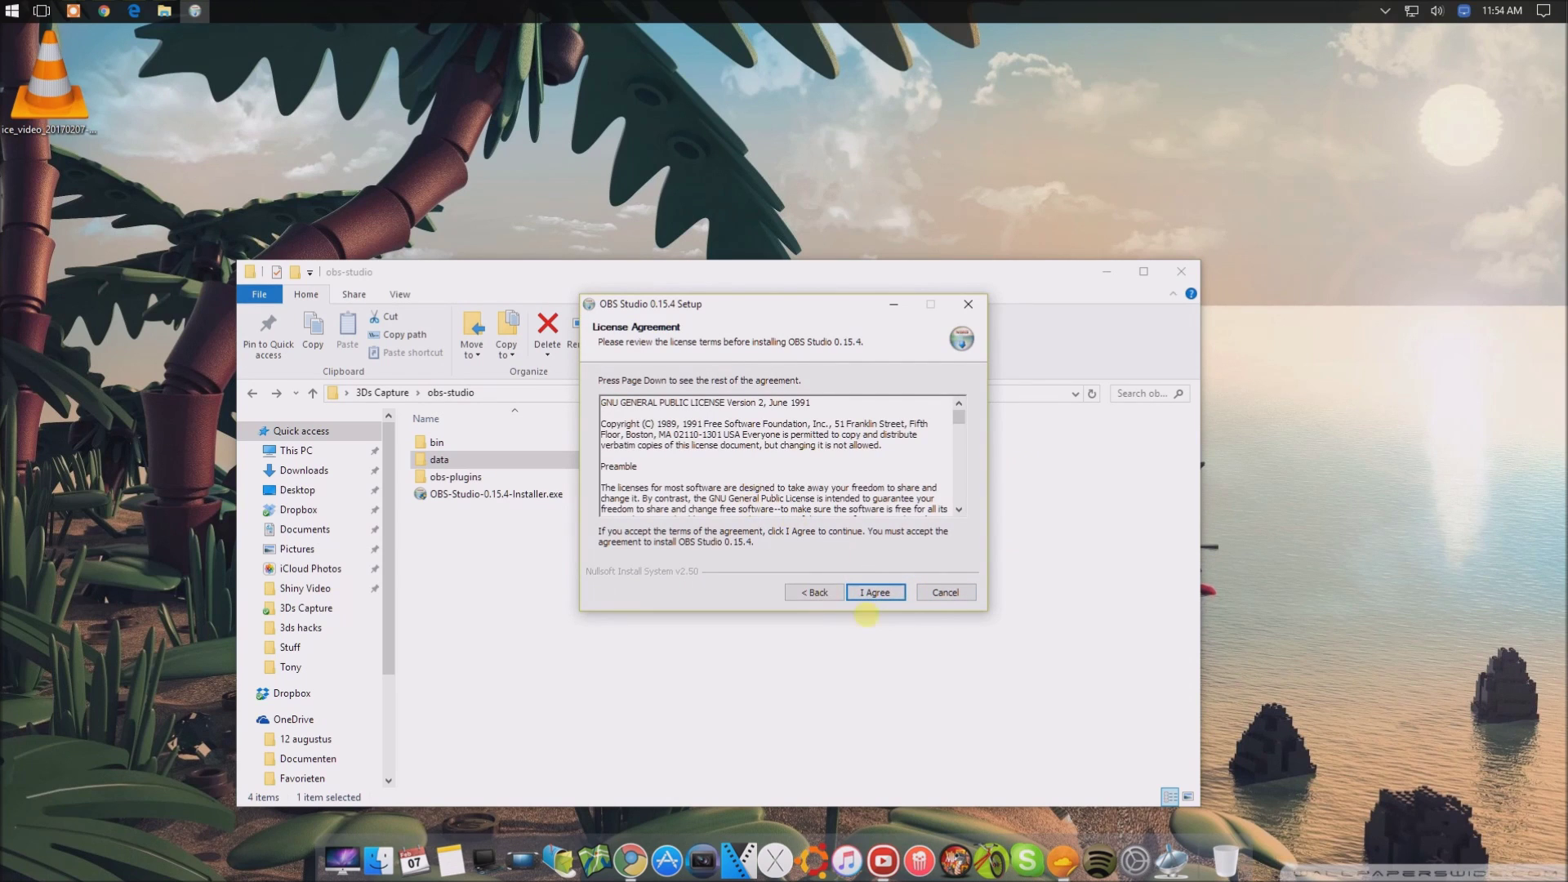
click(899, 596)
click(902, 496)
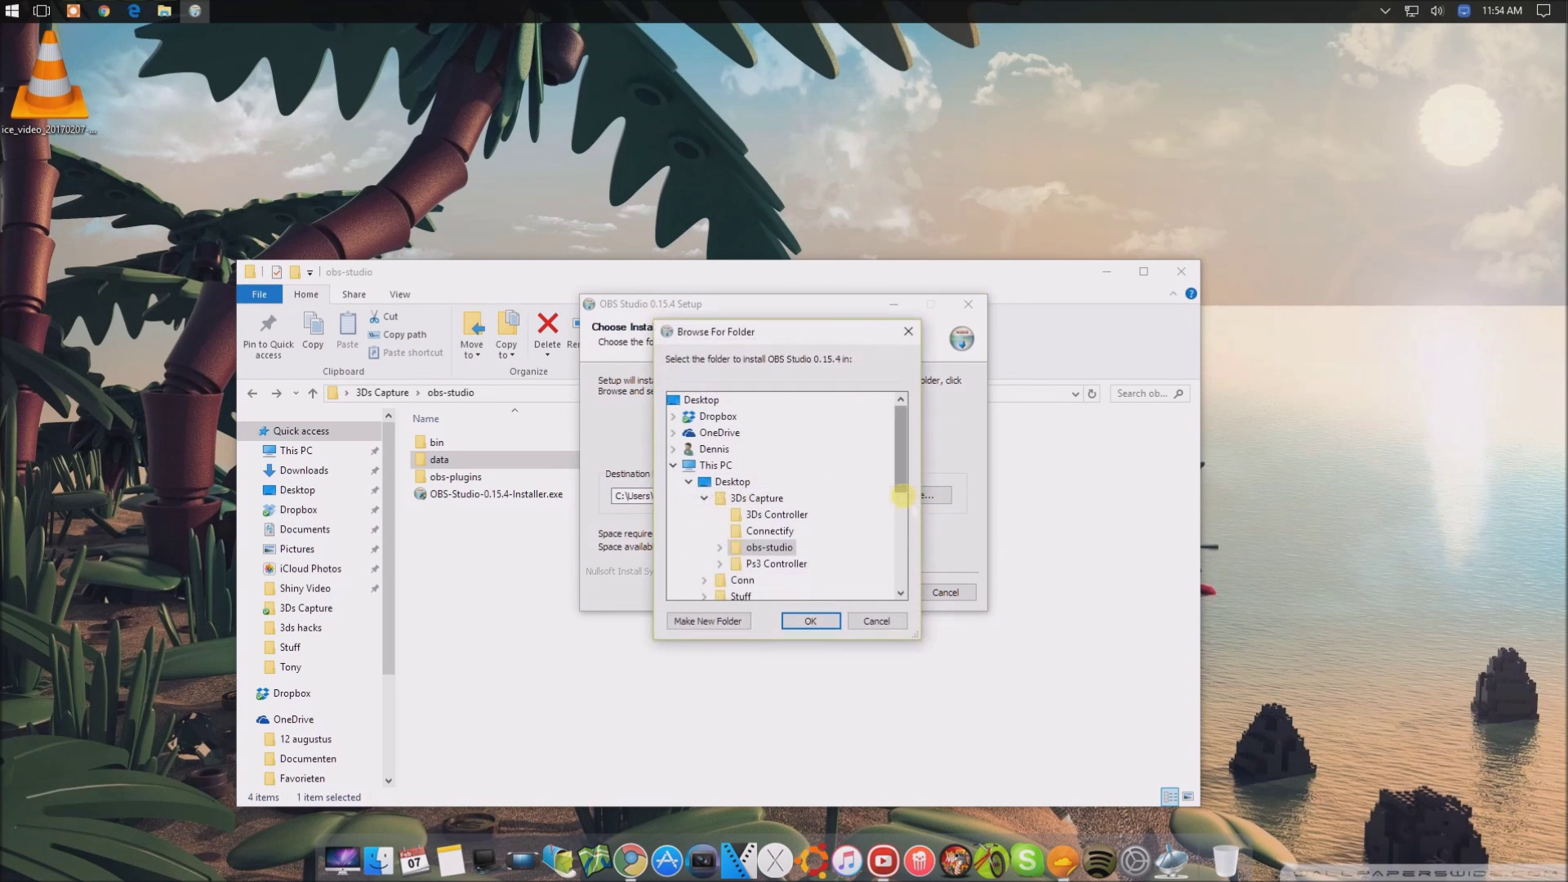
click(675, 464)
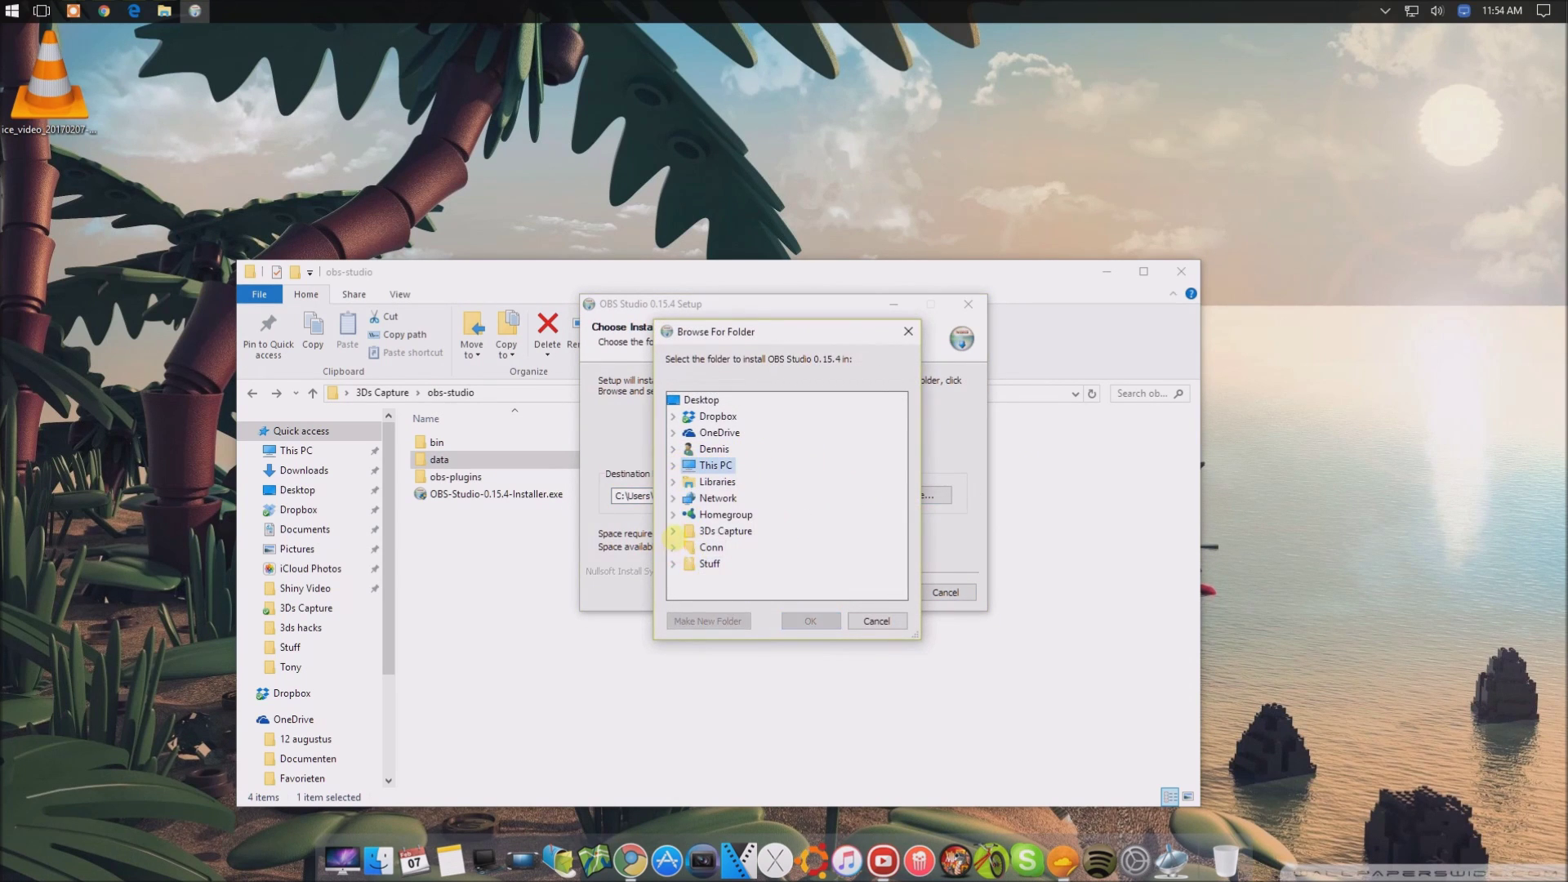
click(674, 531)
double_click(720, 564)
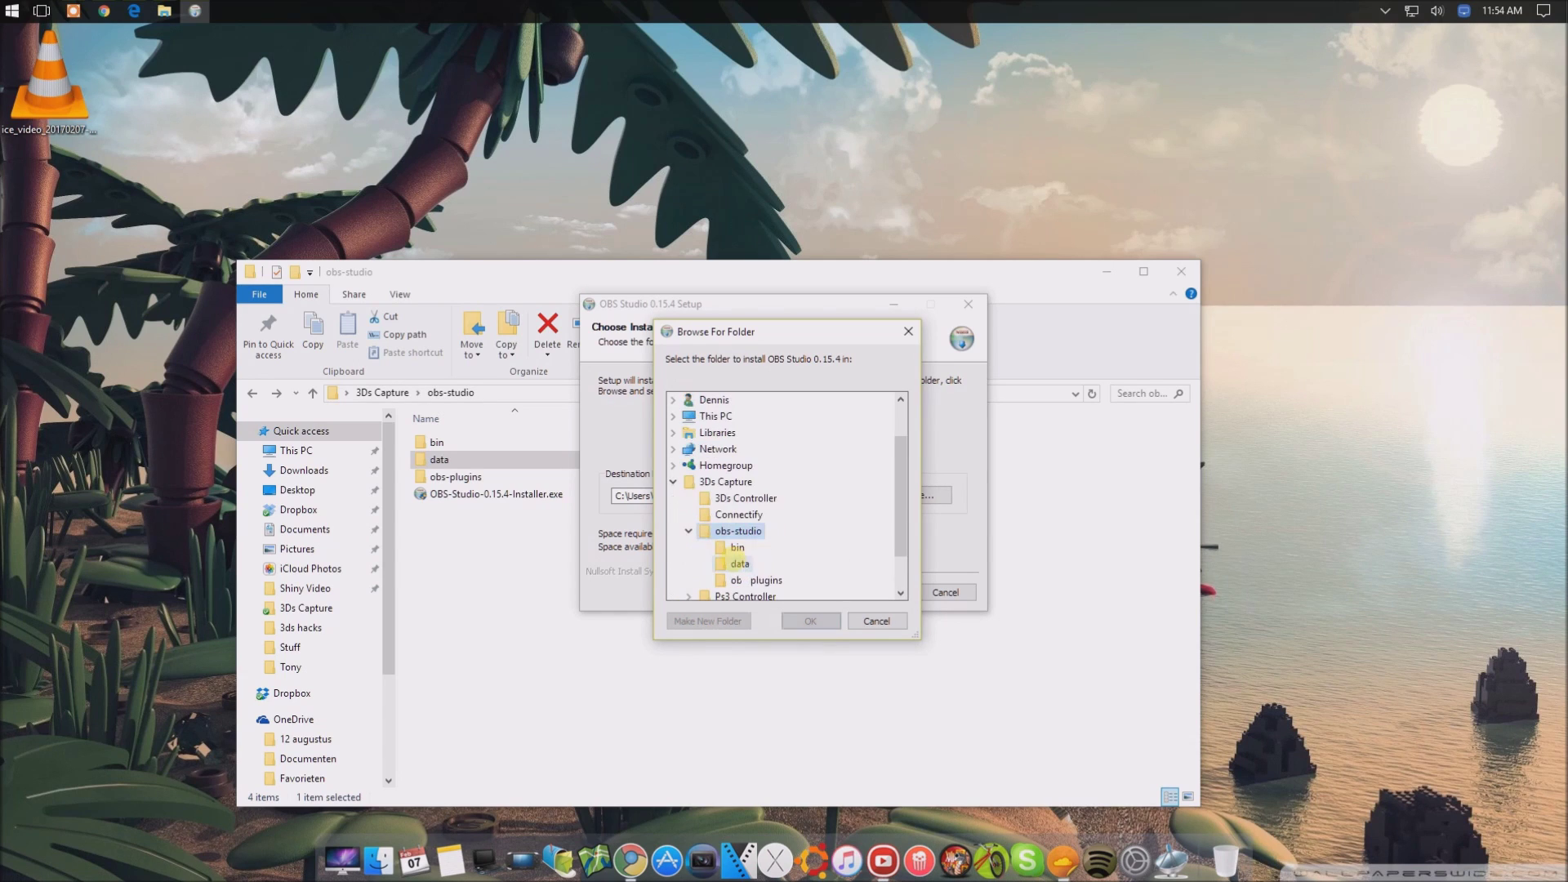
click(813, 620)
click(870, 593)
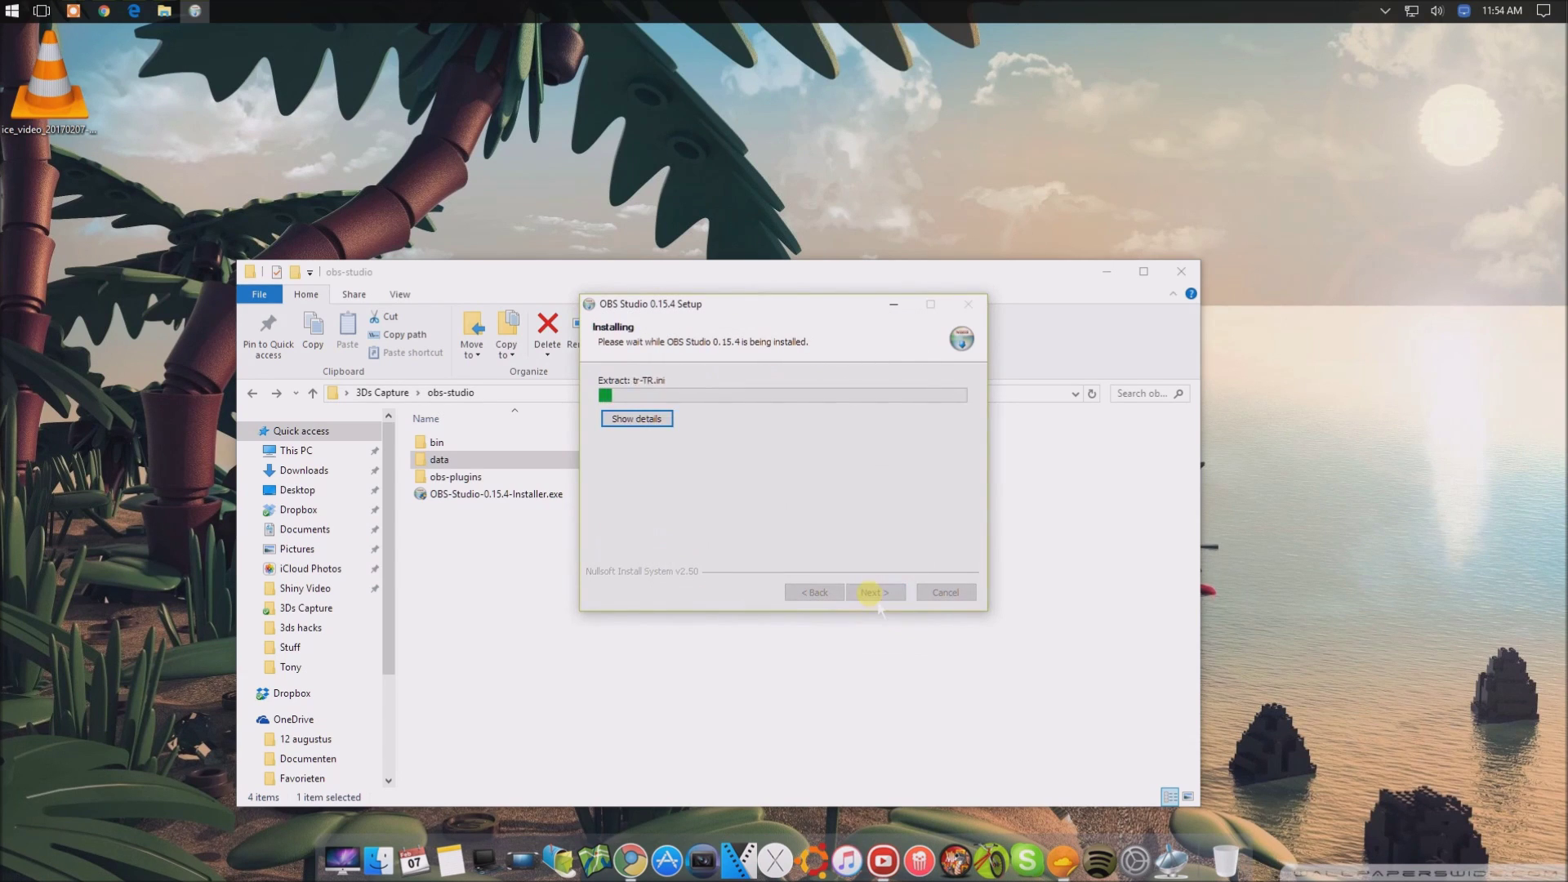
Step: Show the installation details and arrange the setup and obs-studio folder windows side by side
click(653, 426)
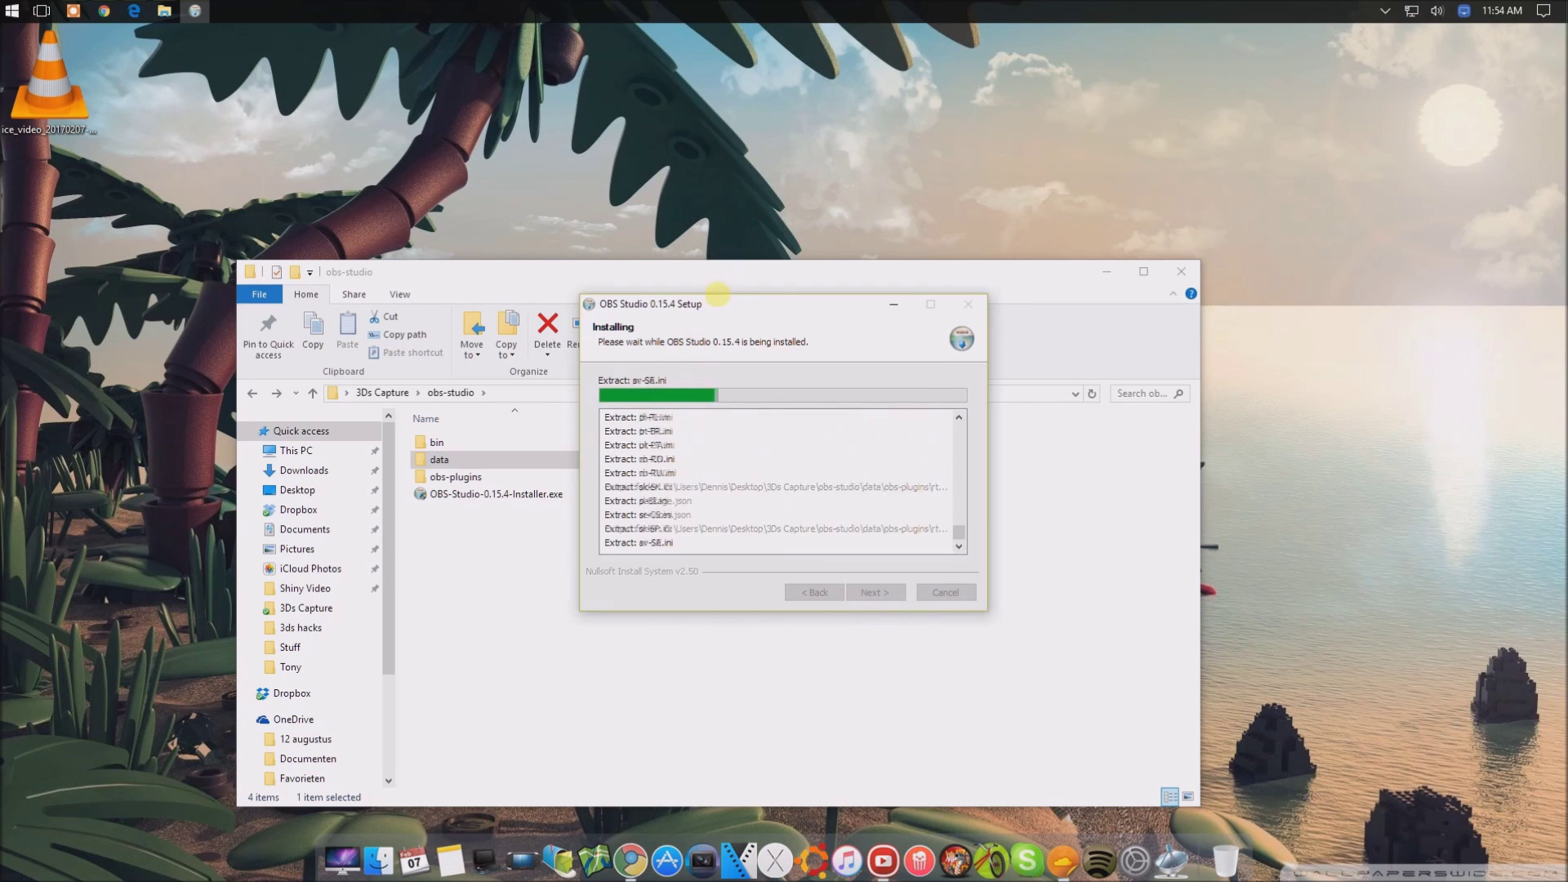
drag(716, 297, 1148, 298)
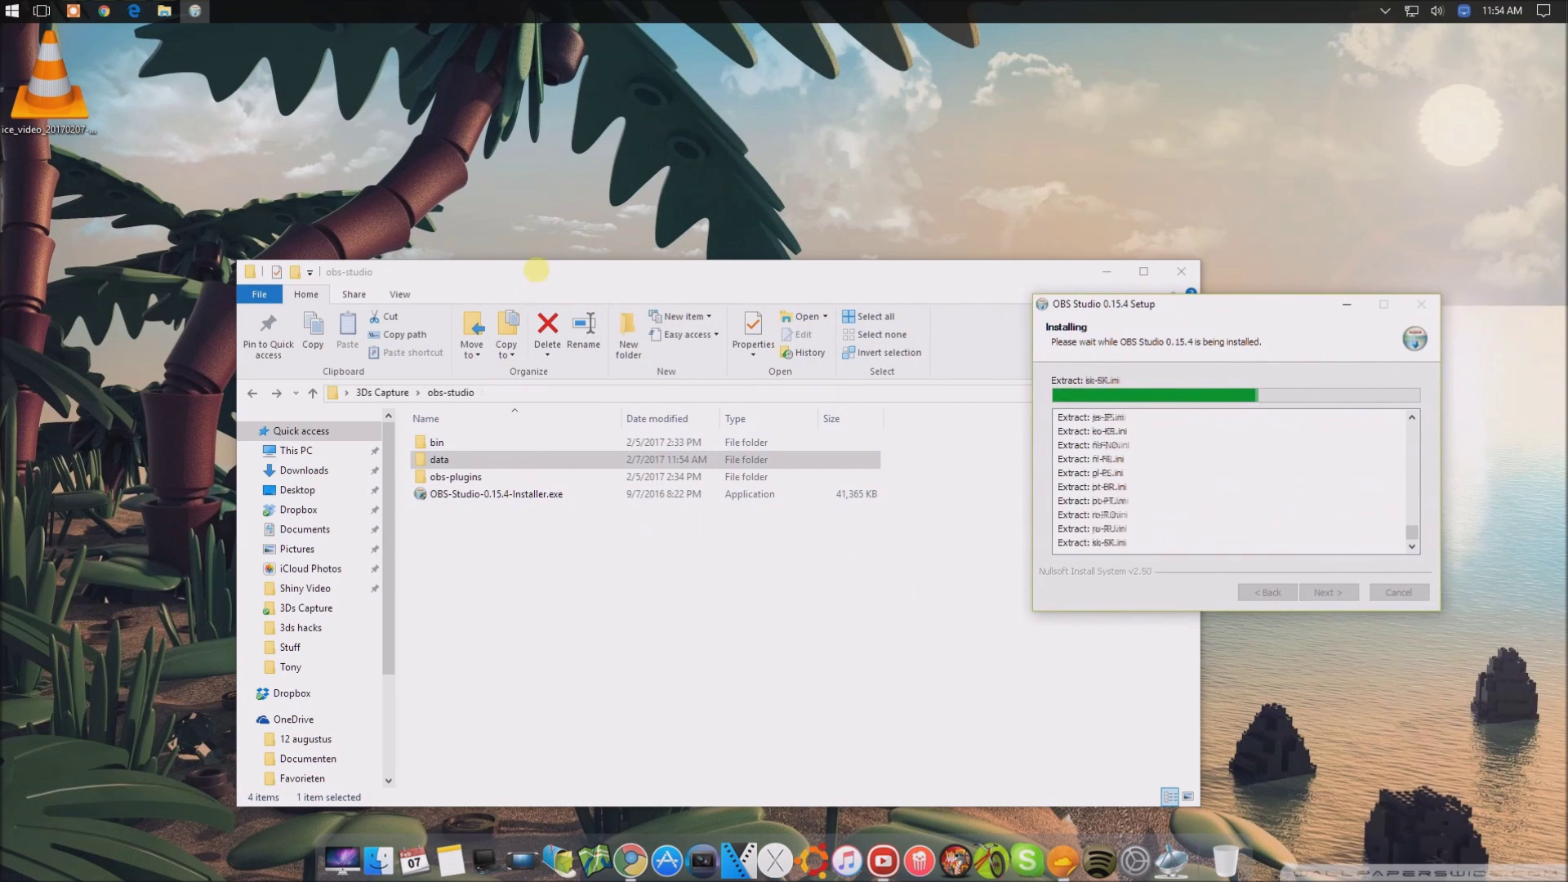
drag(537, 270, 428, 225)
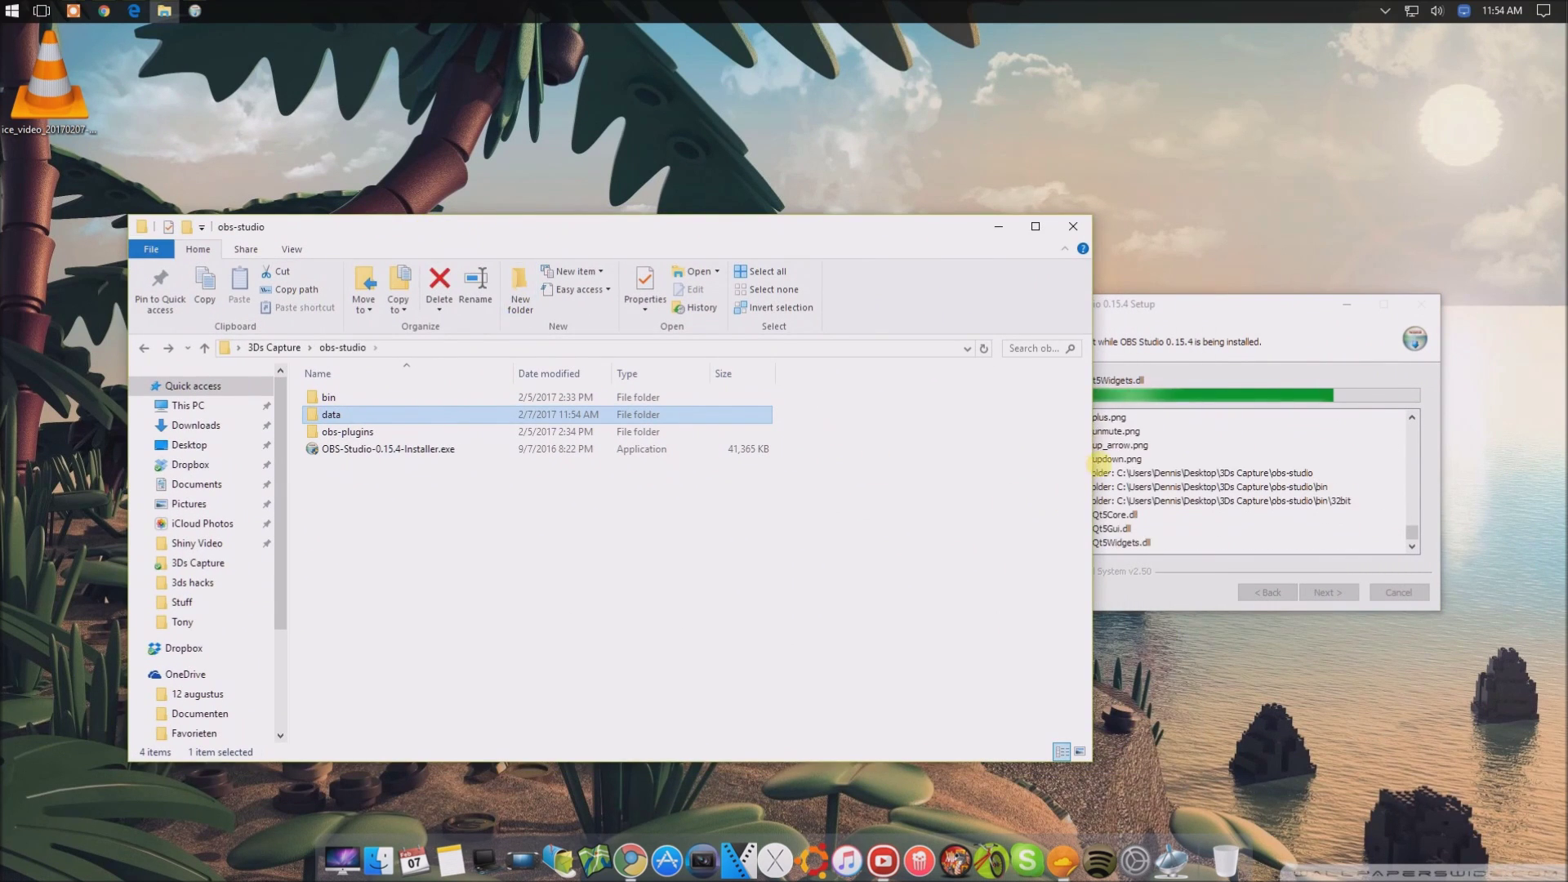
drag(1092, 469, 913, 455)
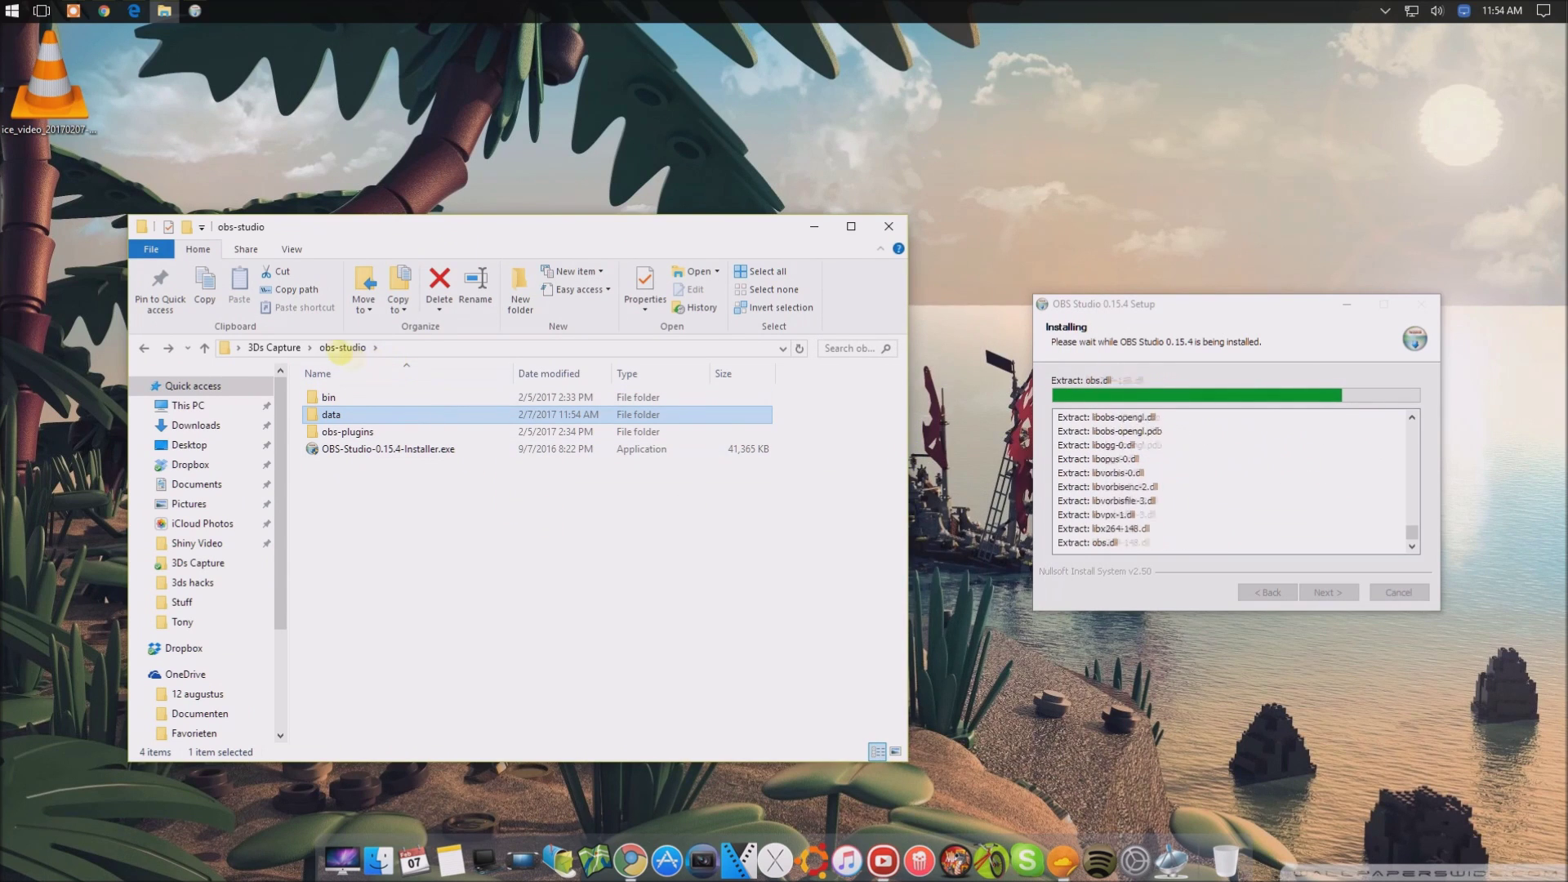
Step: Check the contents of the bin, data and obs-plugins folders, returning to the 3Ds Capture folder
double_click(330, 397)
key(BackSpace)
double_click(329, 415)
key(BackSpace)
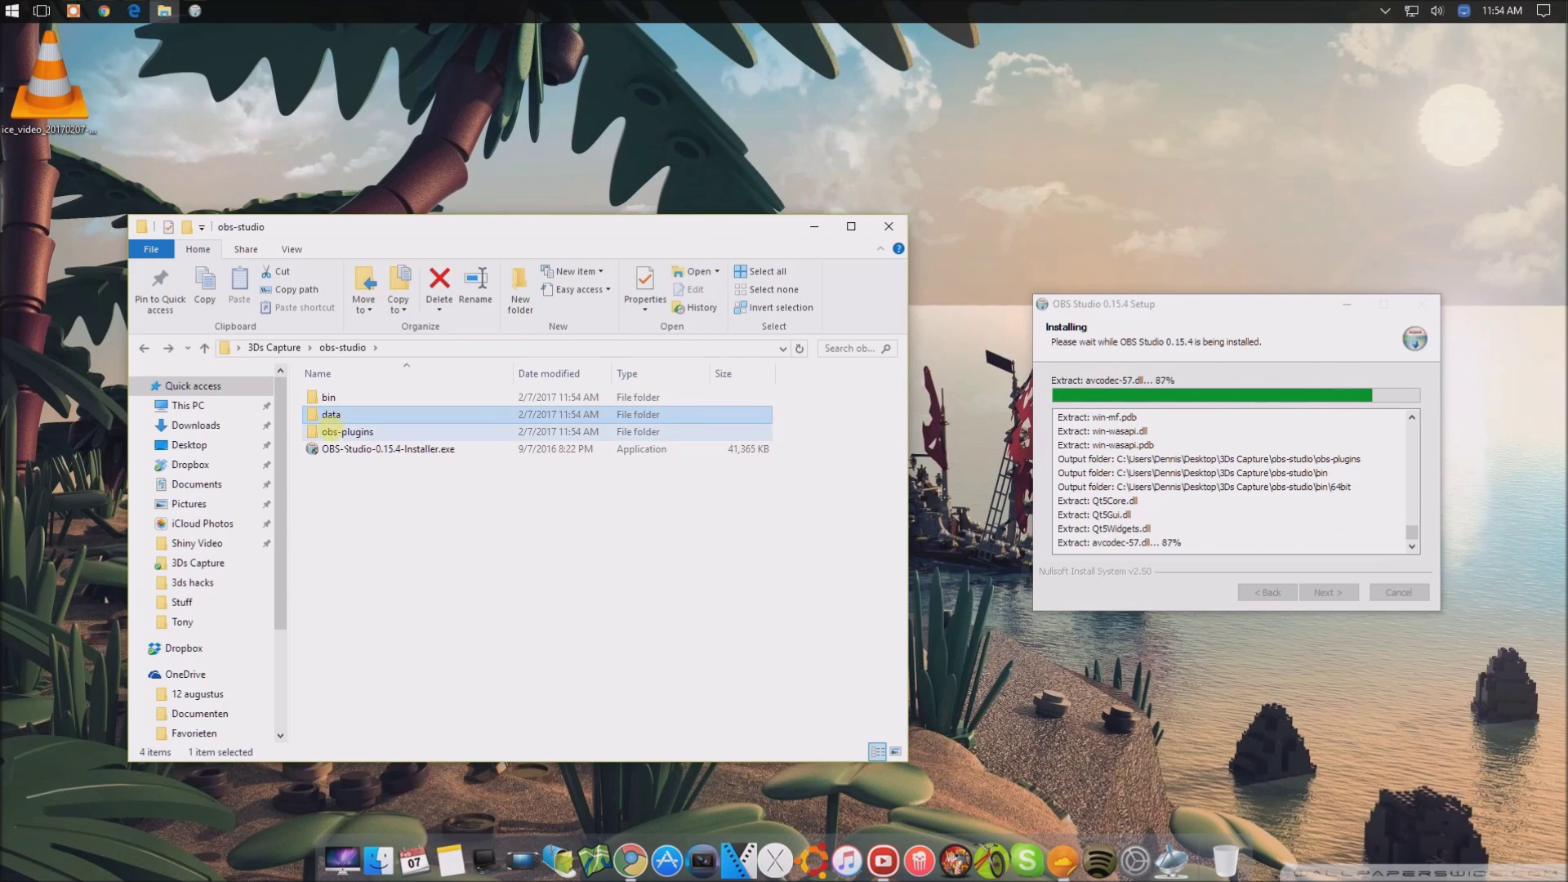
double_click(329, 428)
key(BackSpace)
key(BackSpace)
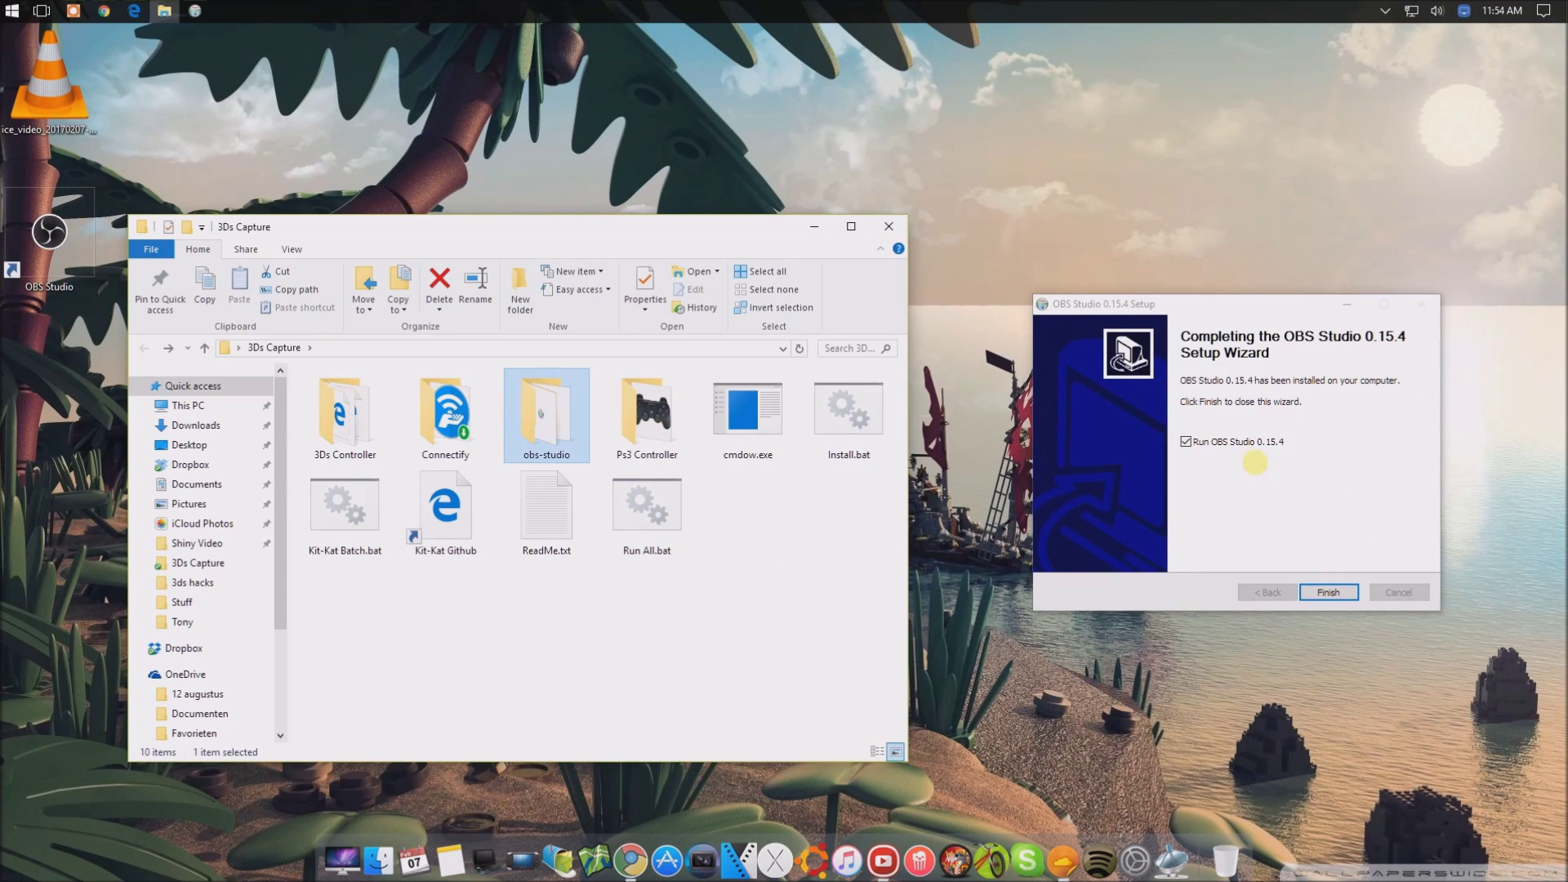
Step: Finish the OBS Studio setup with the option to run the program turned off
click(1231, 442)
click(1323, 590)
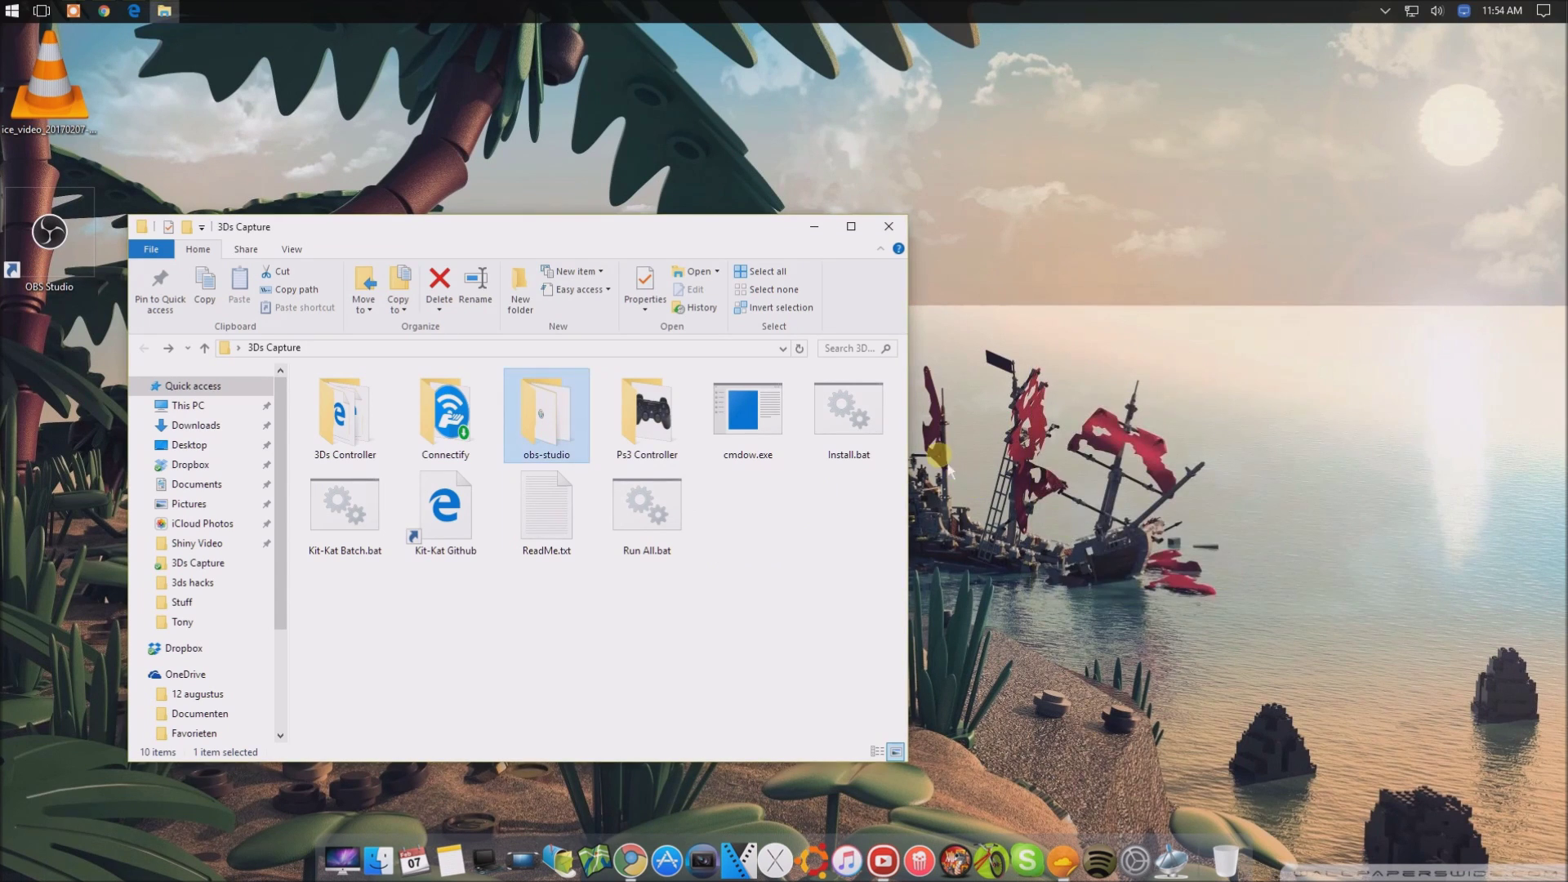
Step: Select Install.bat in the 3Ds Capture folder
click(872, 426)
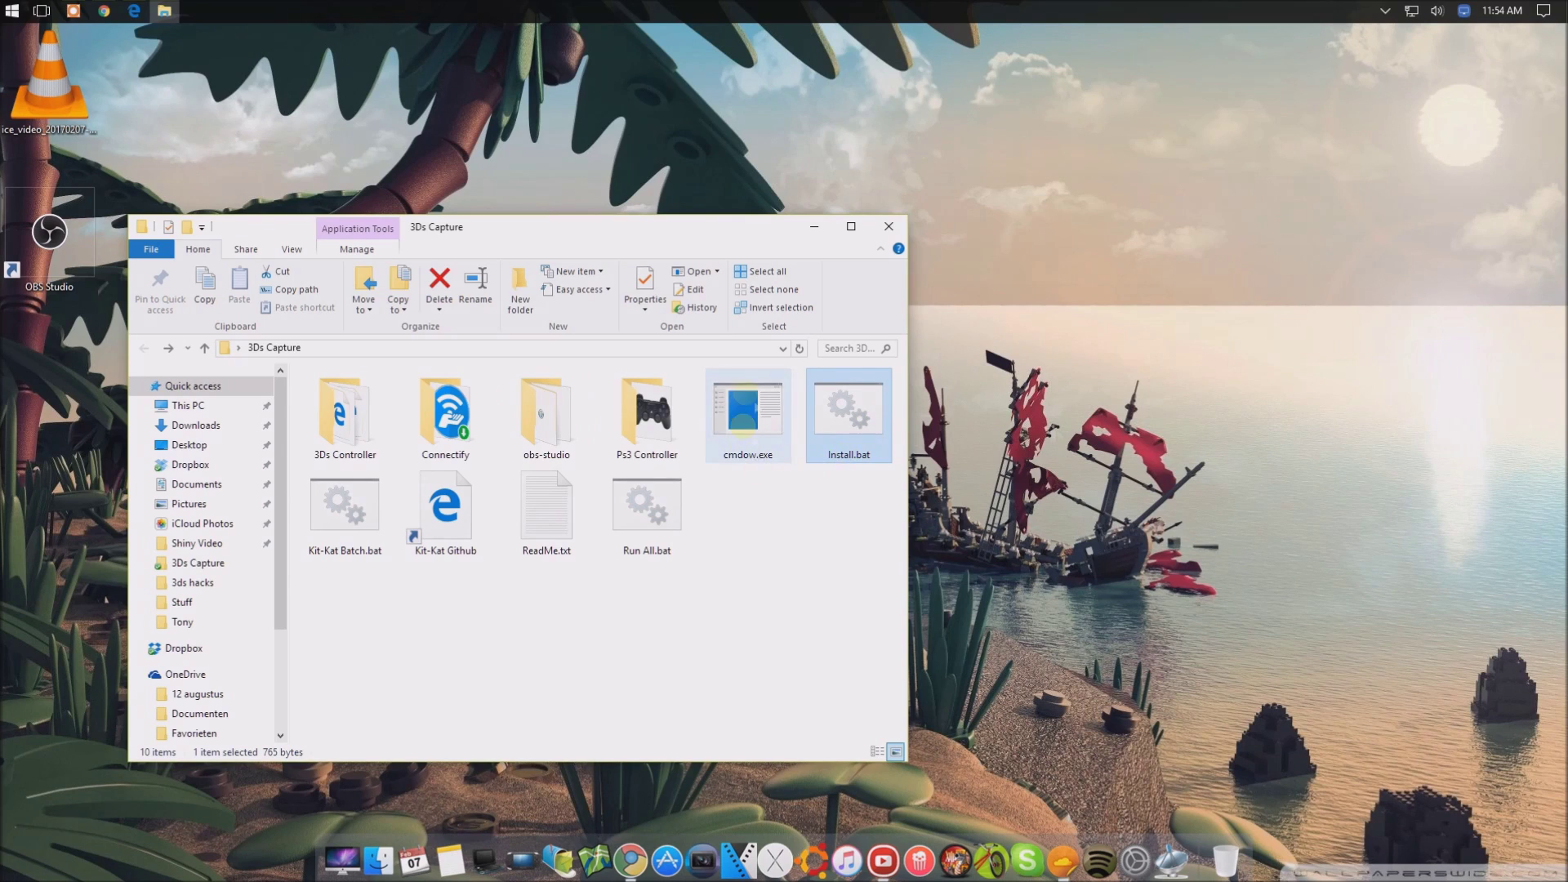
Step: Add the 3Ds Capture folder on the desktop to the archive 3Ds Capture.rar
click(743, 423)
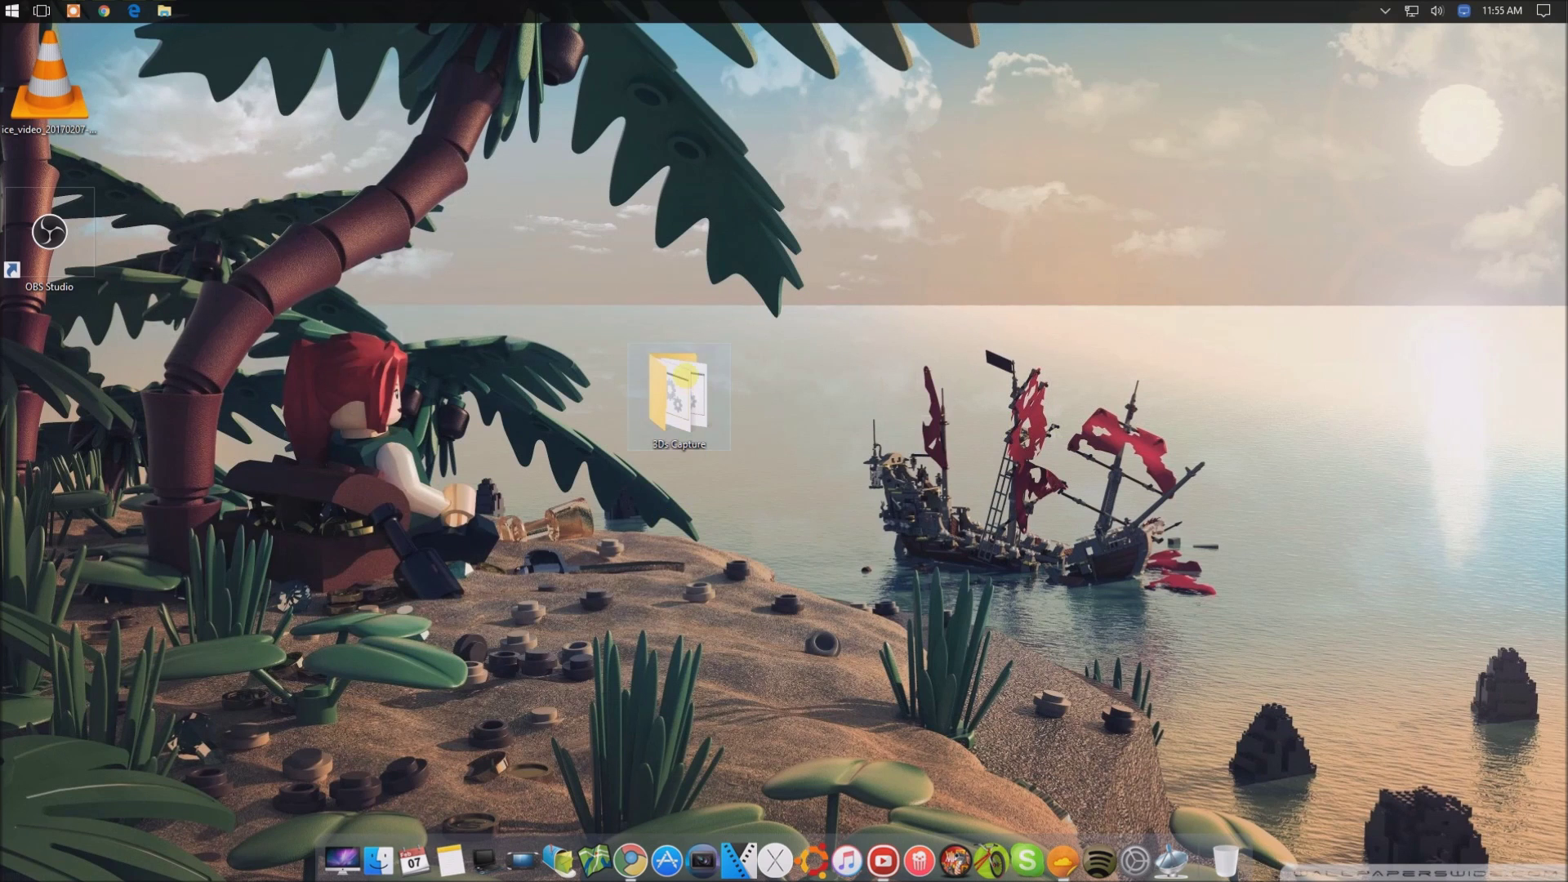
right_click(685, 400)
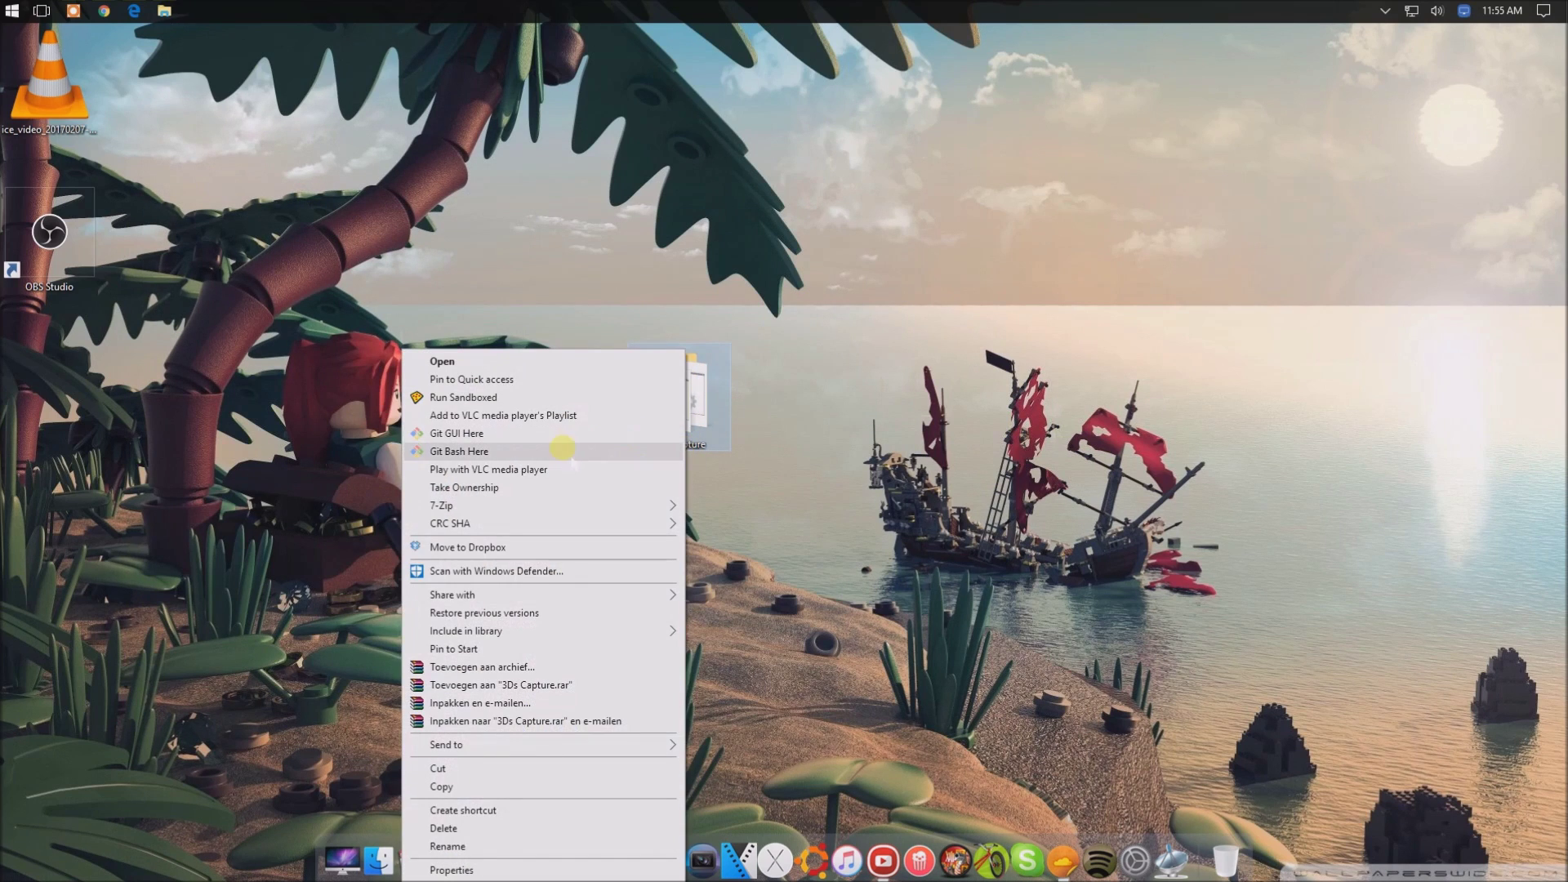
click(523, 685)
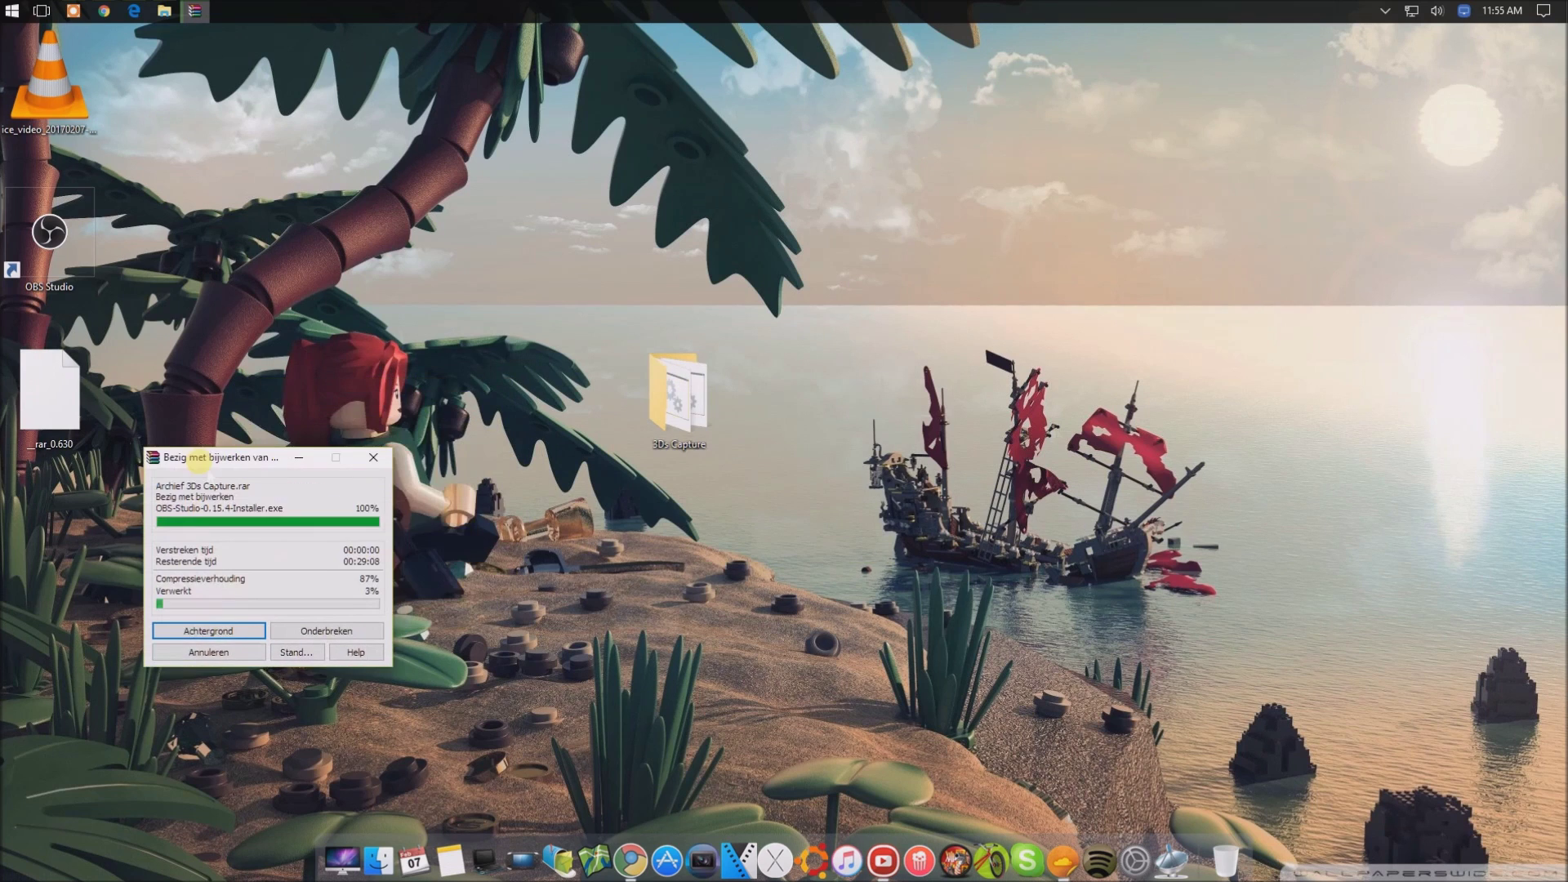
Step: Open ReadMe.txt from the 3Ds Capture folder, read its install and usage instructions, and close it
click(164, 11)
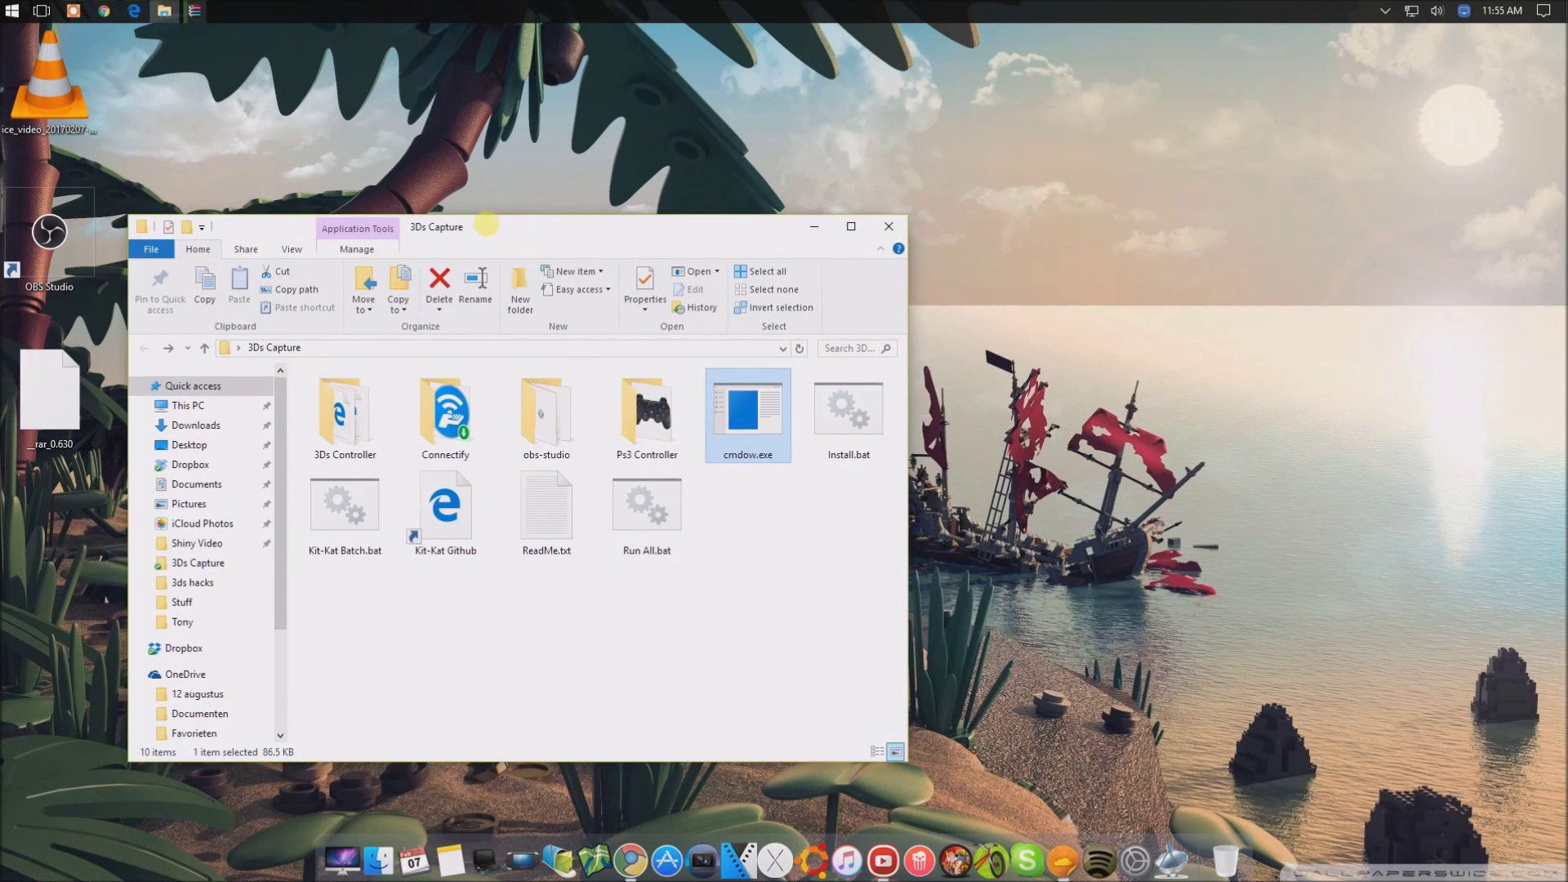
drag(486, 224, 922, 182)
double_click(982, 486)
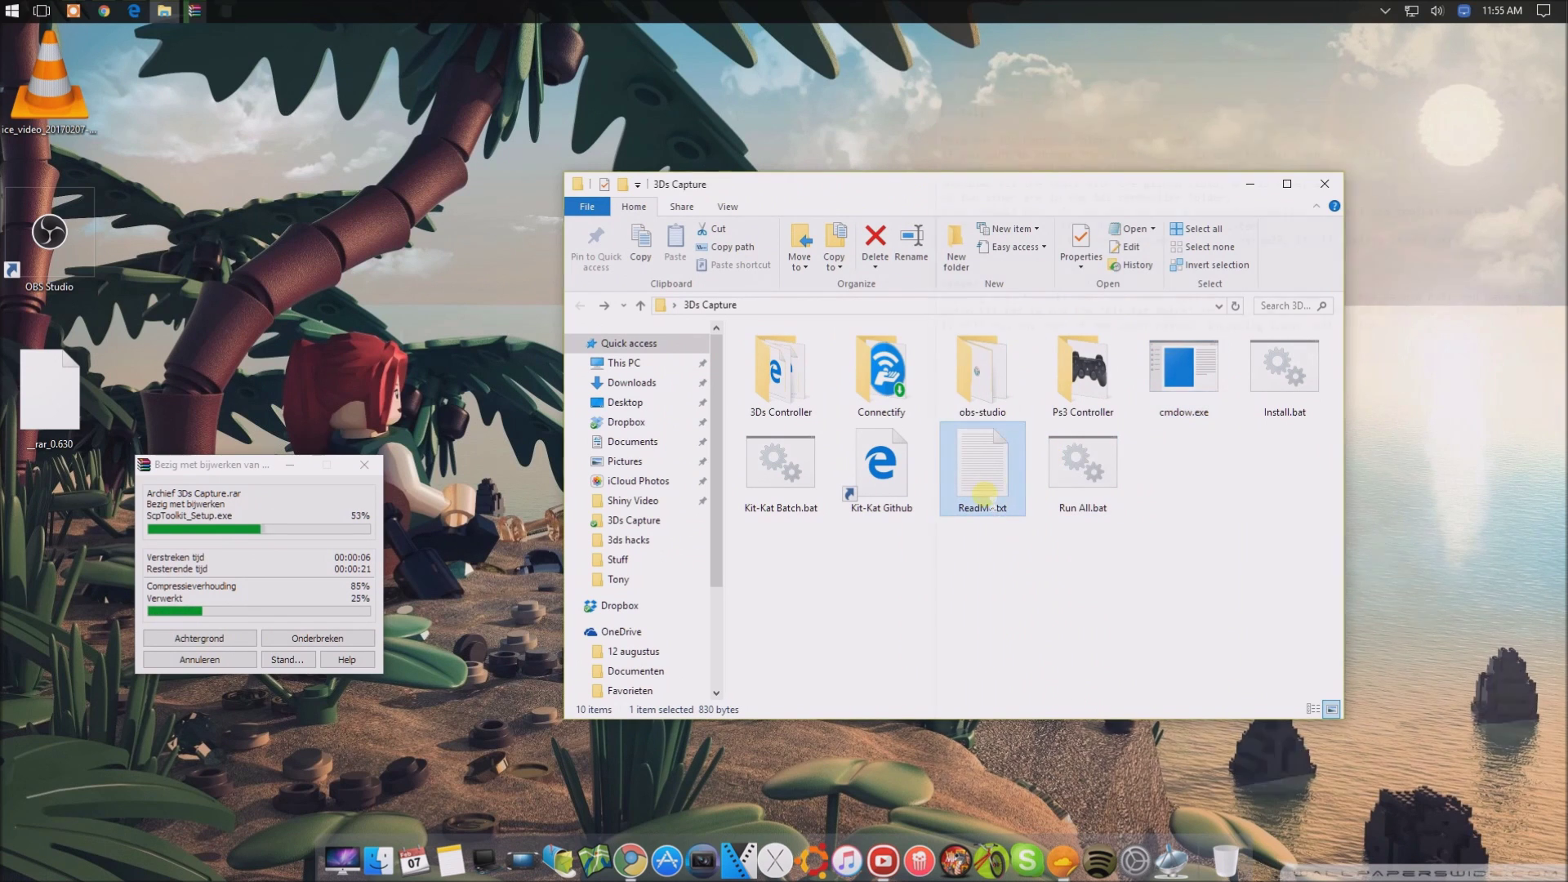
drag(1094, 74, 625, 435)
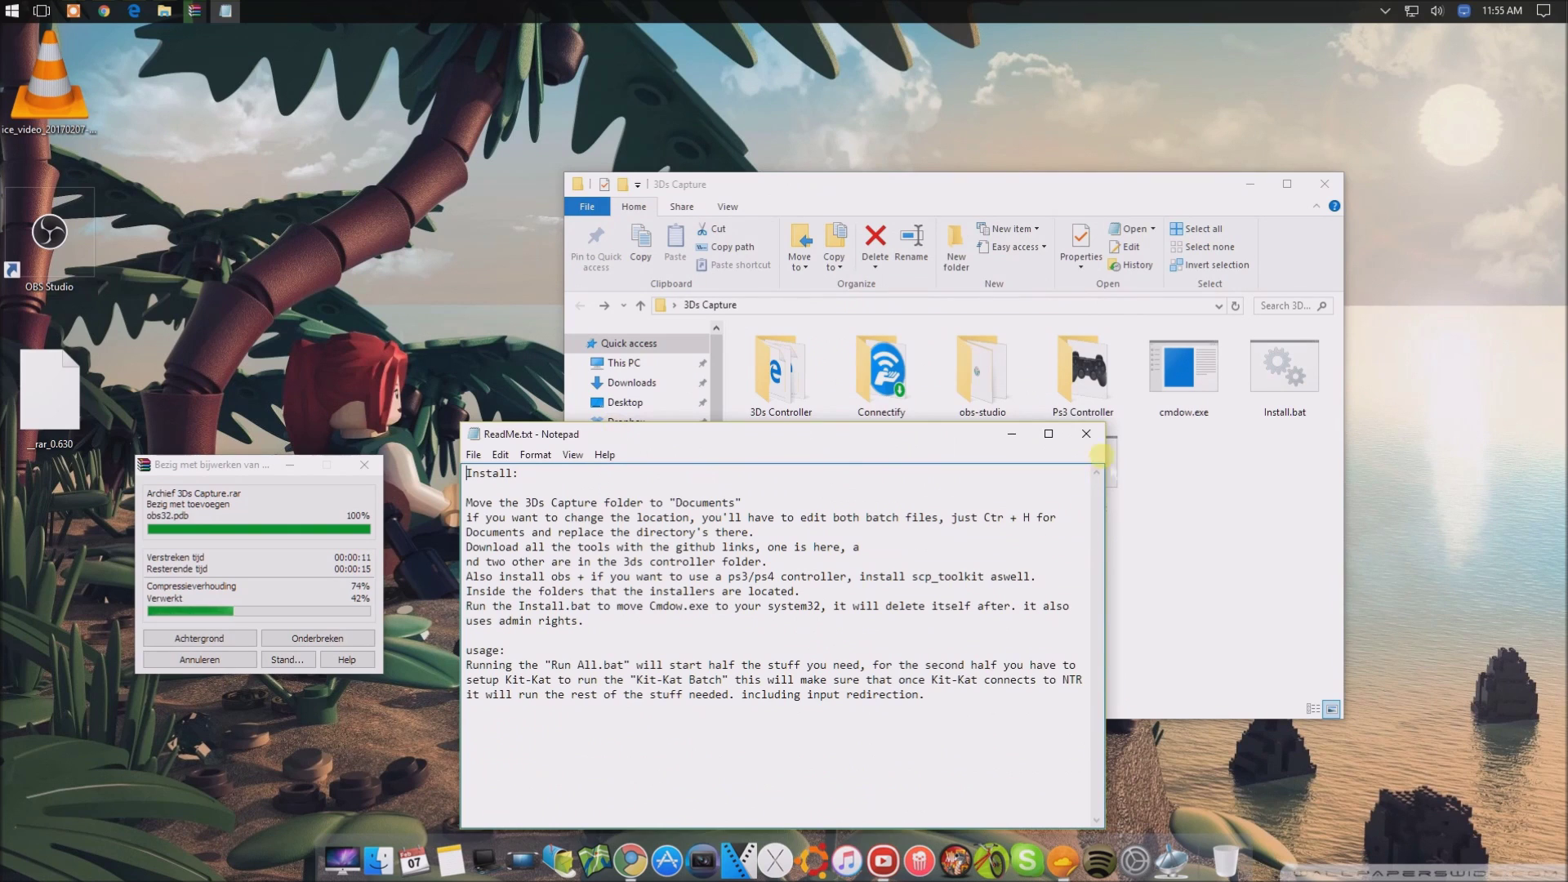
click(1083, 371)
click(1066, 446)
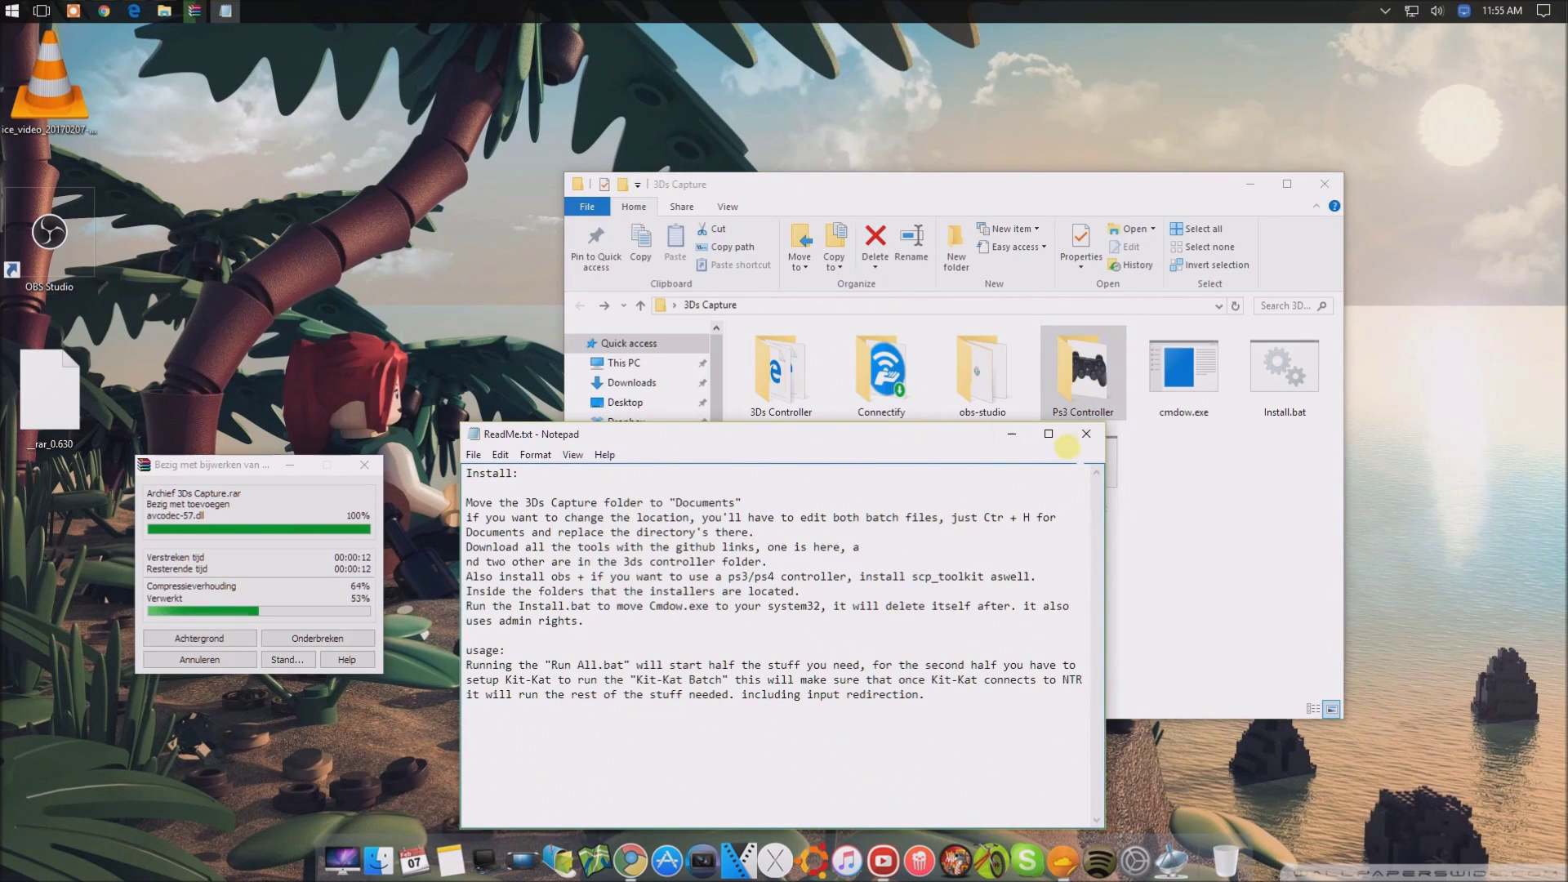
click(1087, 433)
Step: Look over the packaged tool folders in 3Ds Capture, checking the GitHub shortcuts inside 3Ds Controller
double_click(781, 372)
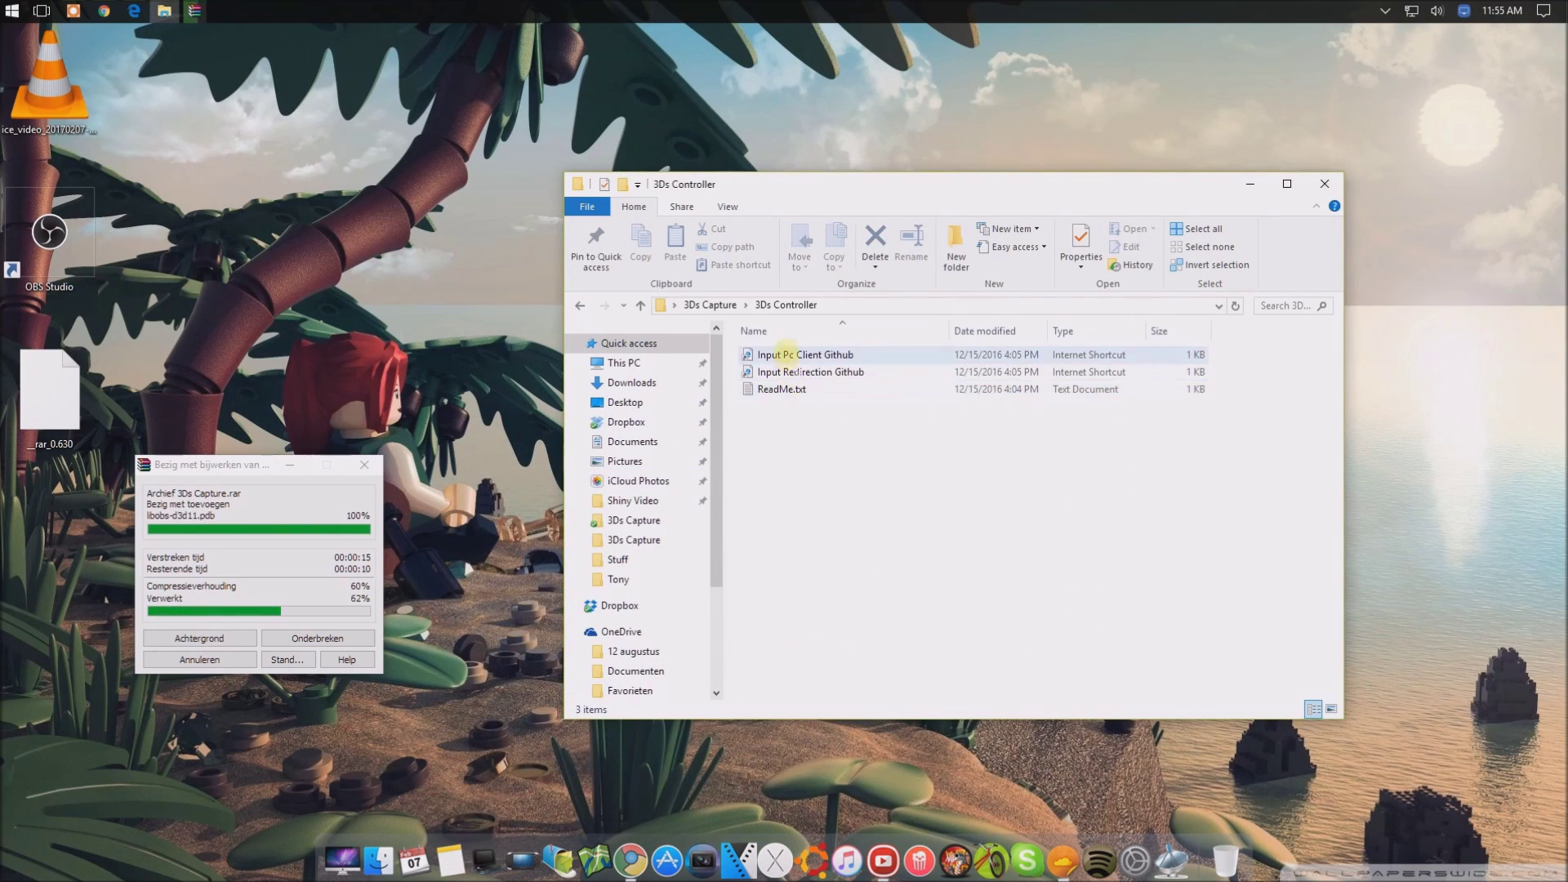
click(707, 305)
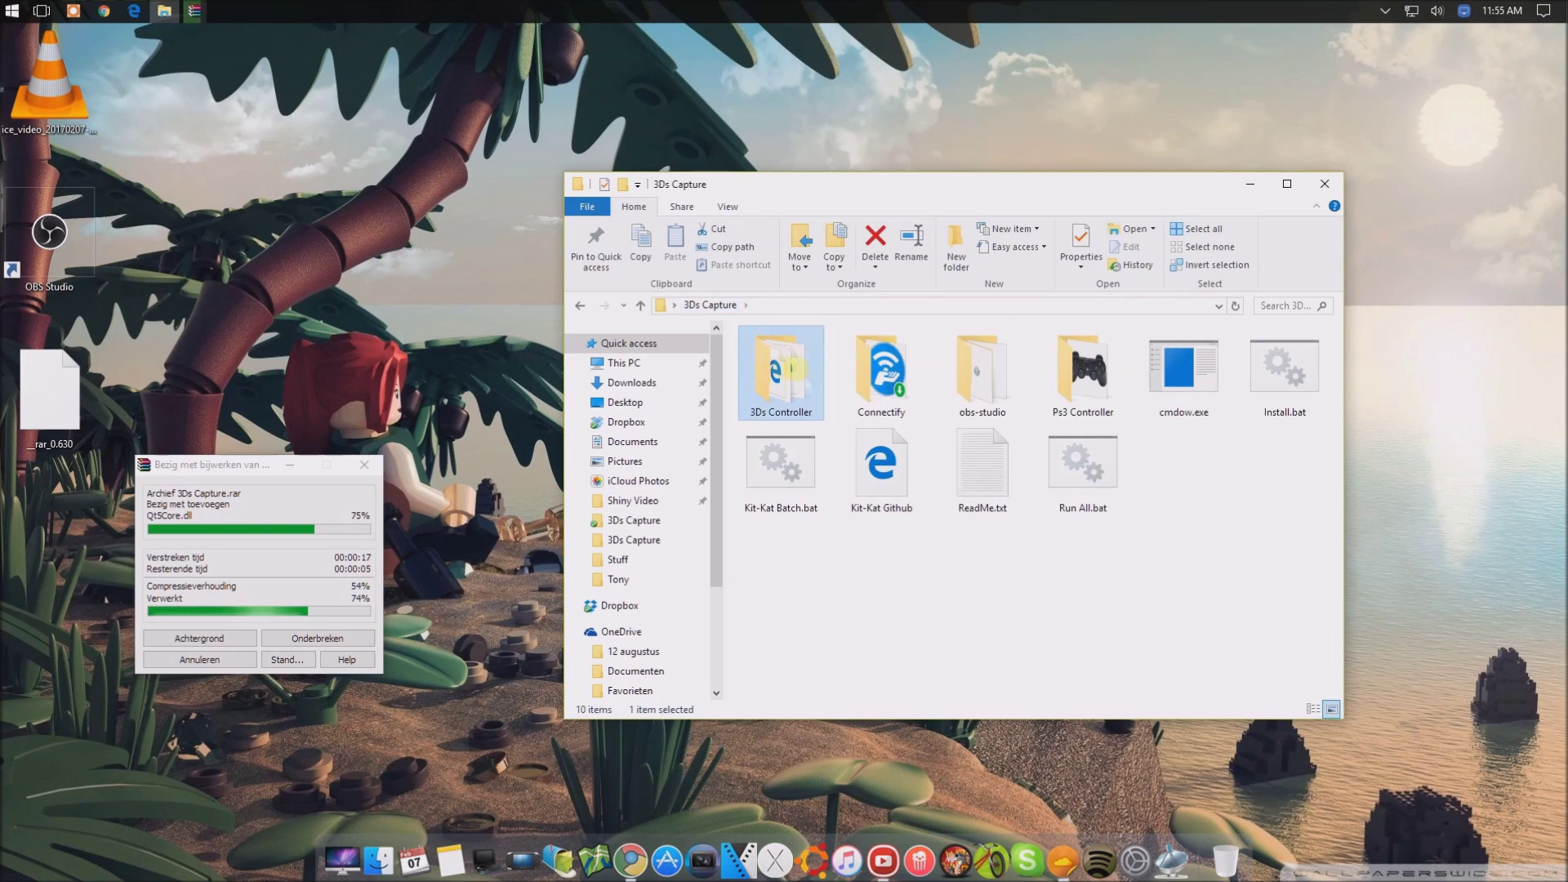
click(1083, 372)
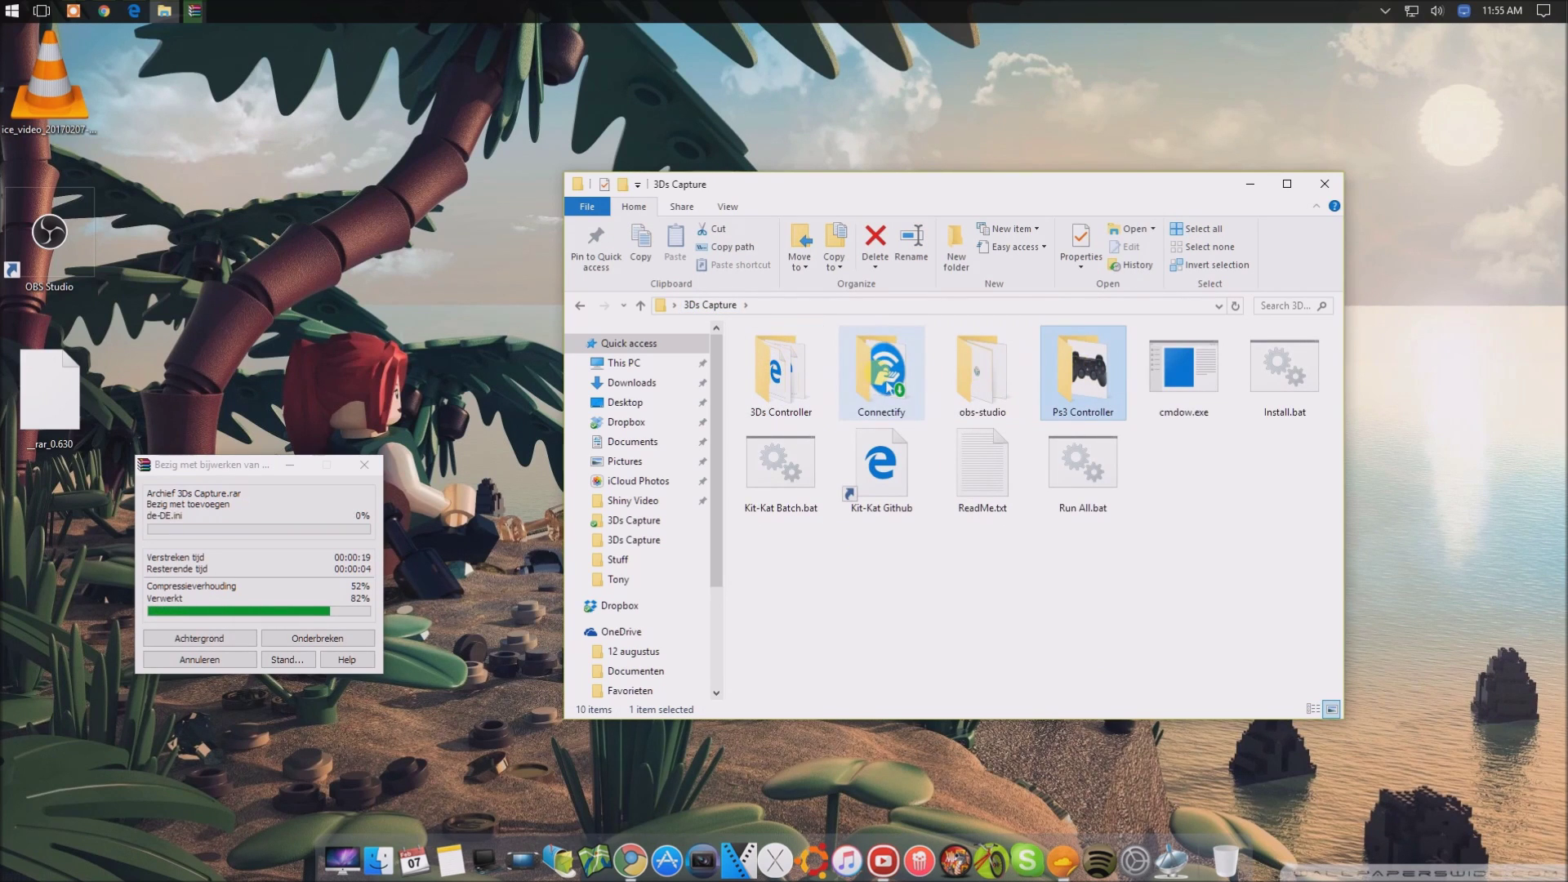
click(889, 387)
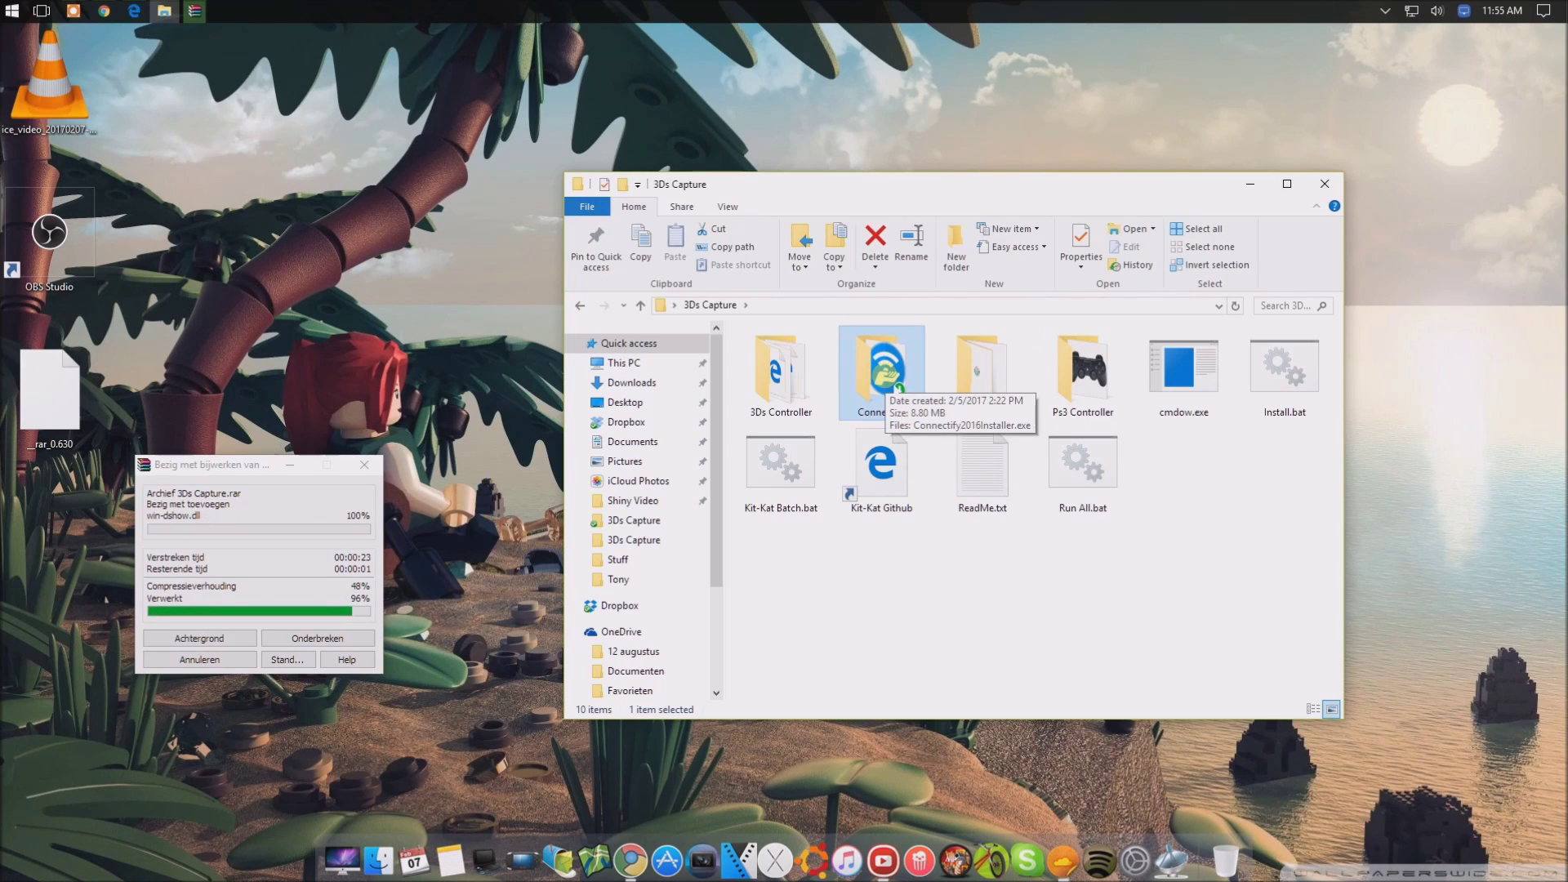
click(839, 386)
double_click(774, 358)
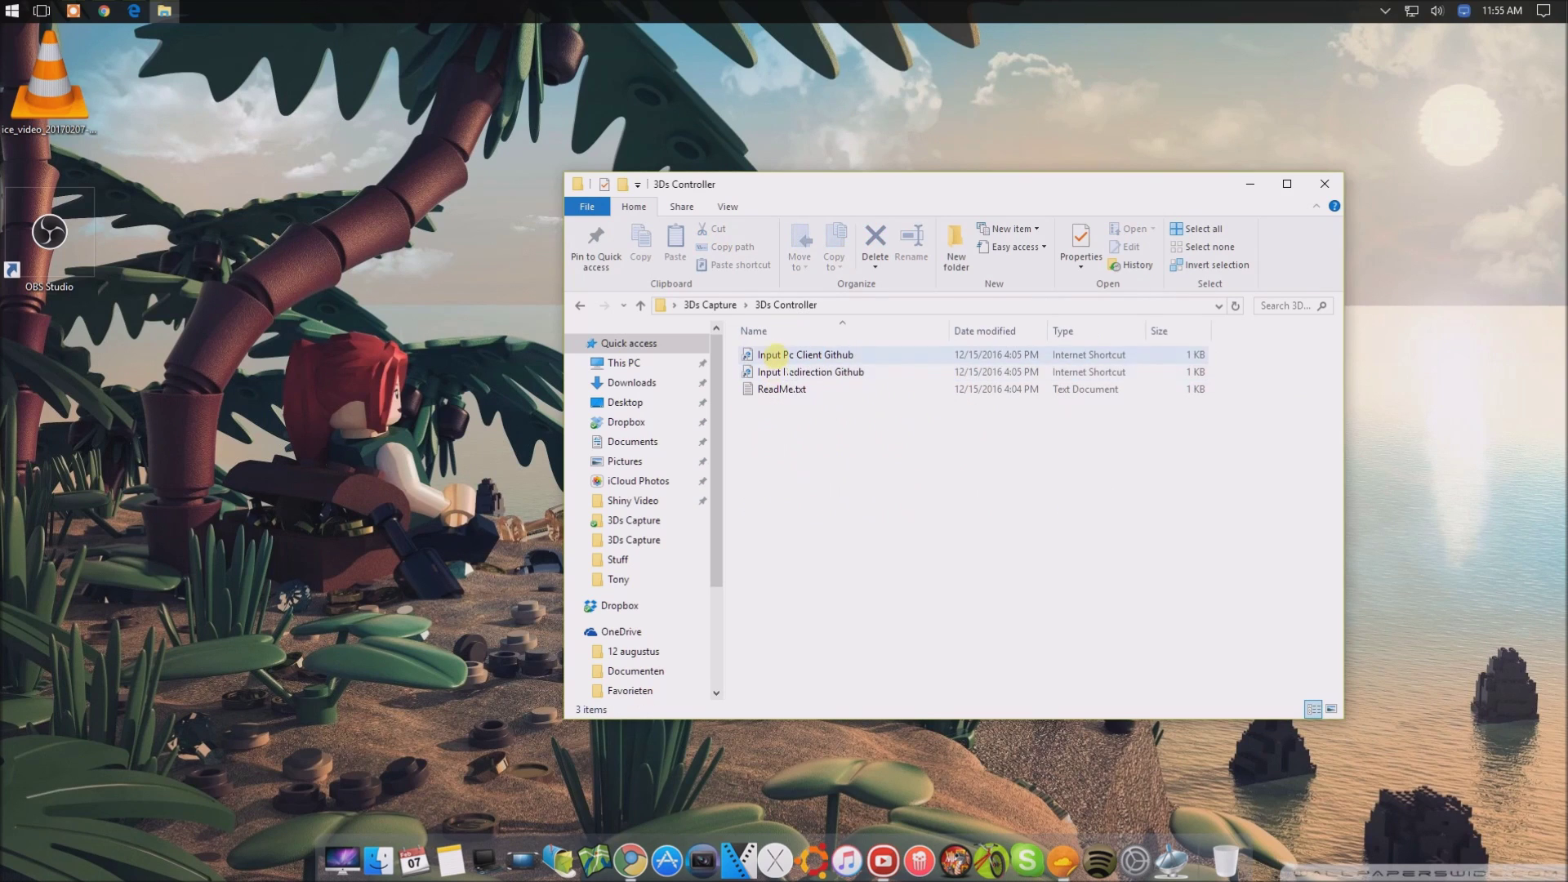
click(718, 305)
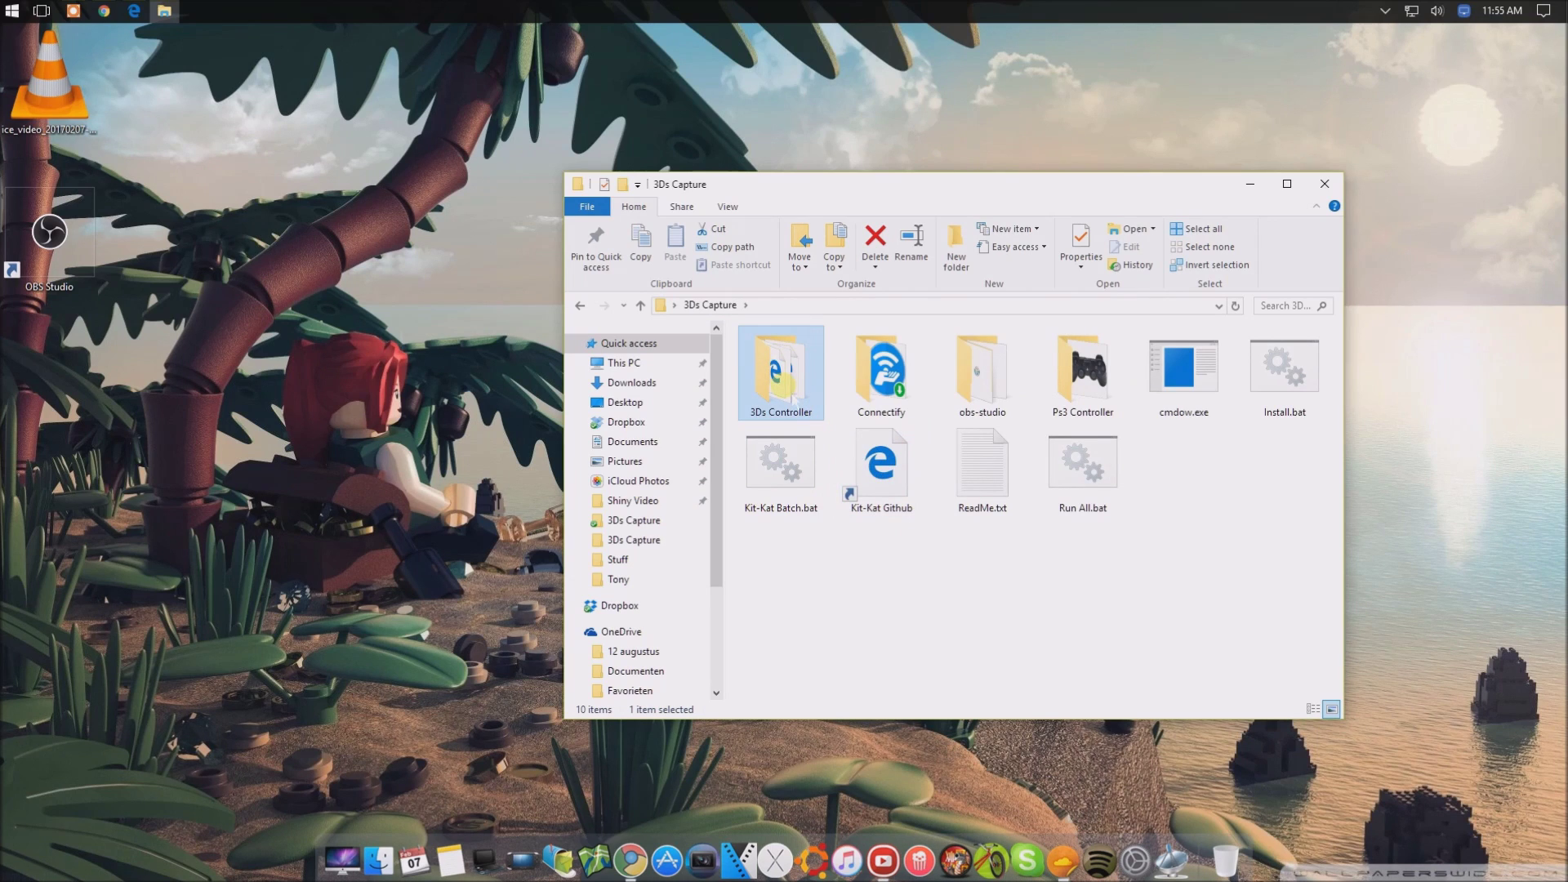
double_click(791, 391)
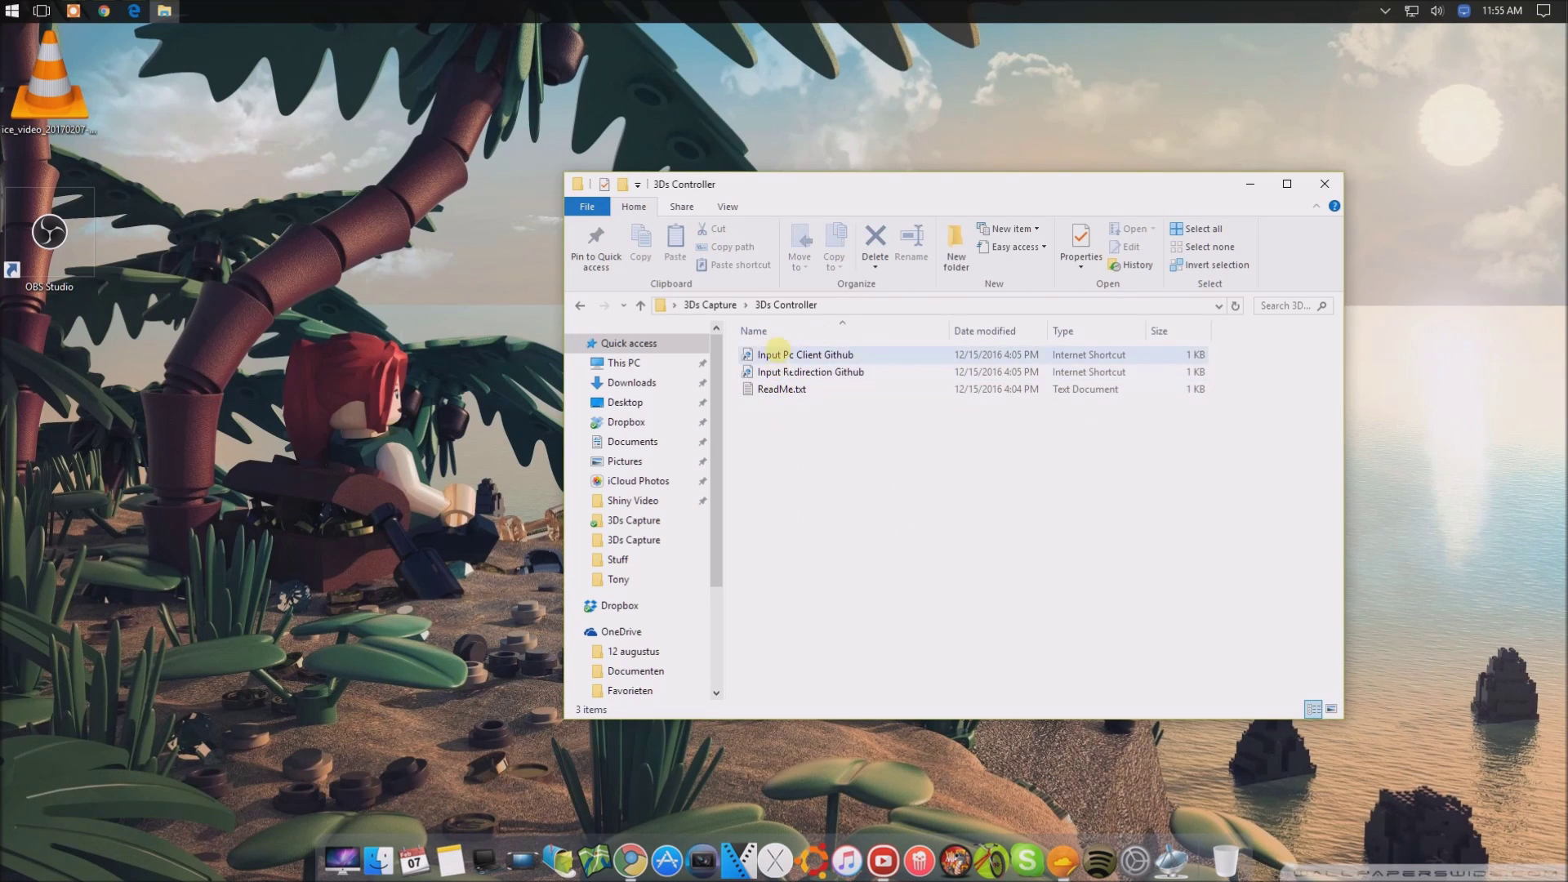
click(732, 307)
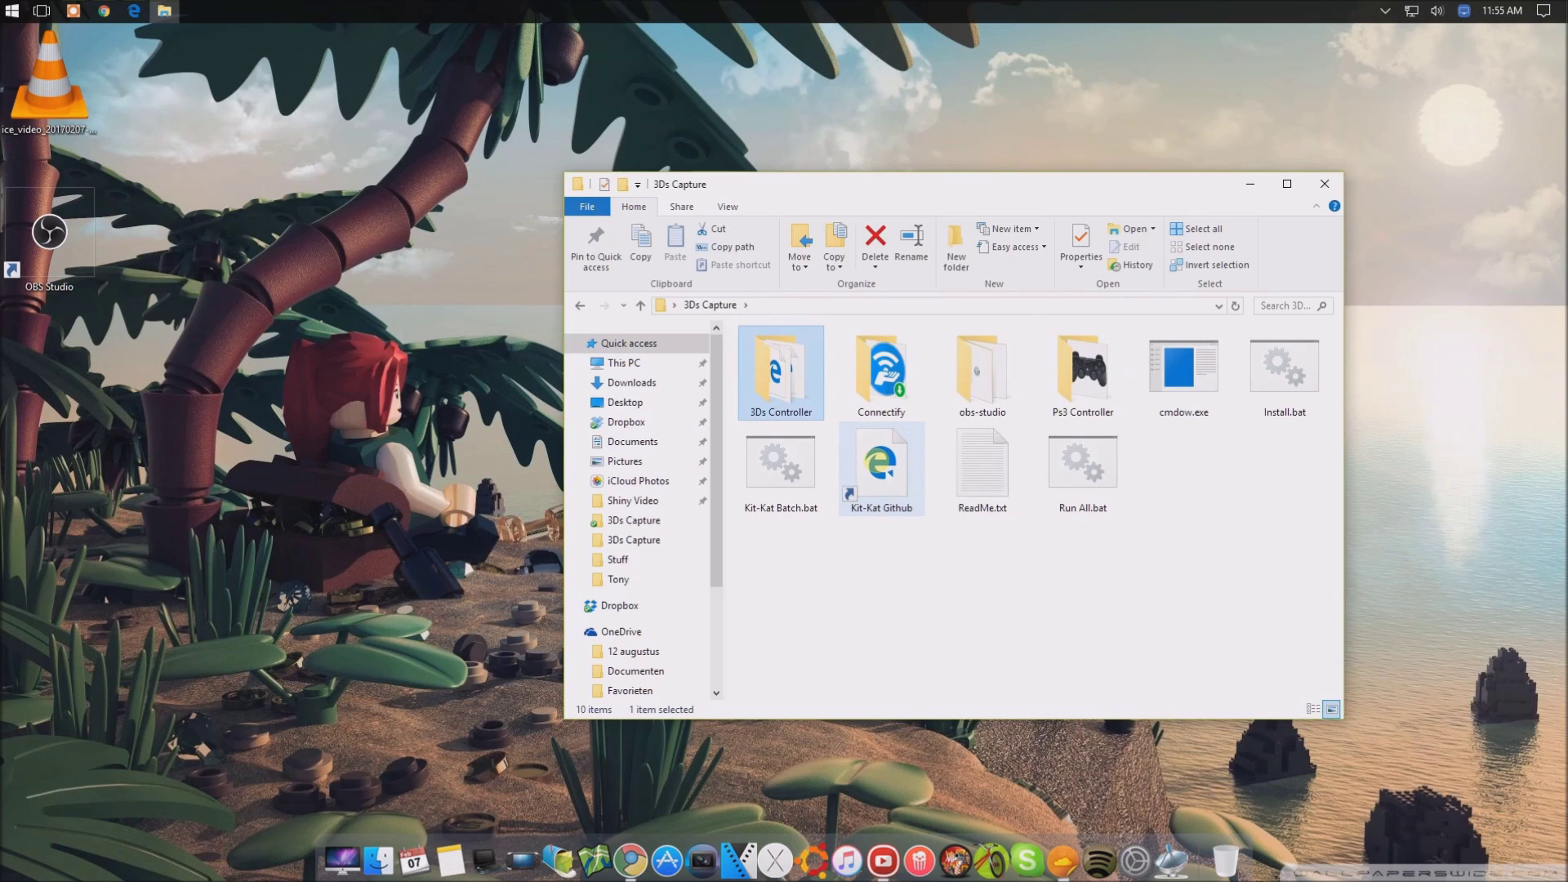
Step: Check the obs-studio folder and its data subfolder, returning to the 3Ds Capture folder
double_click(978, 371)
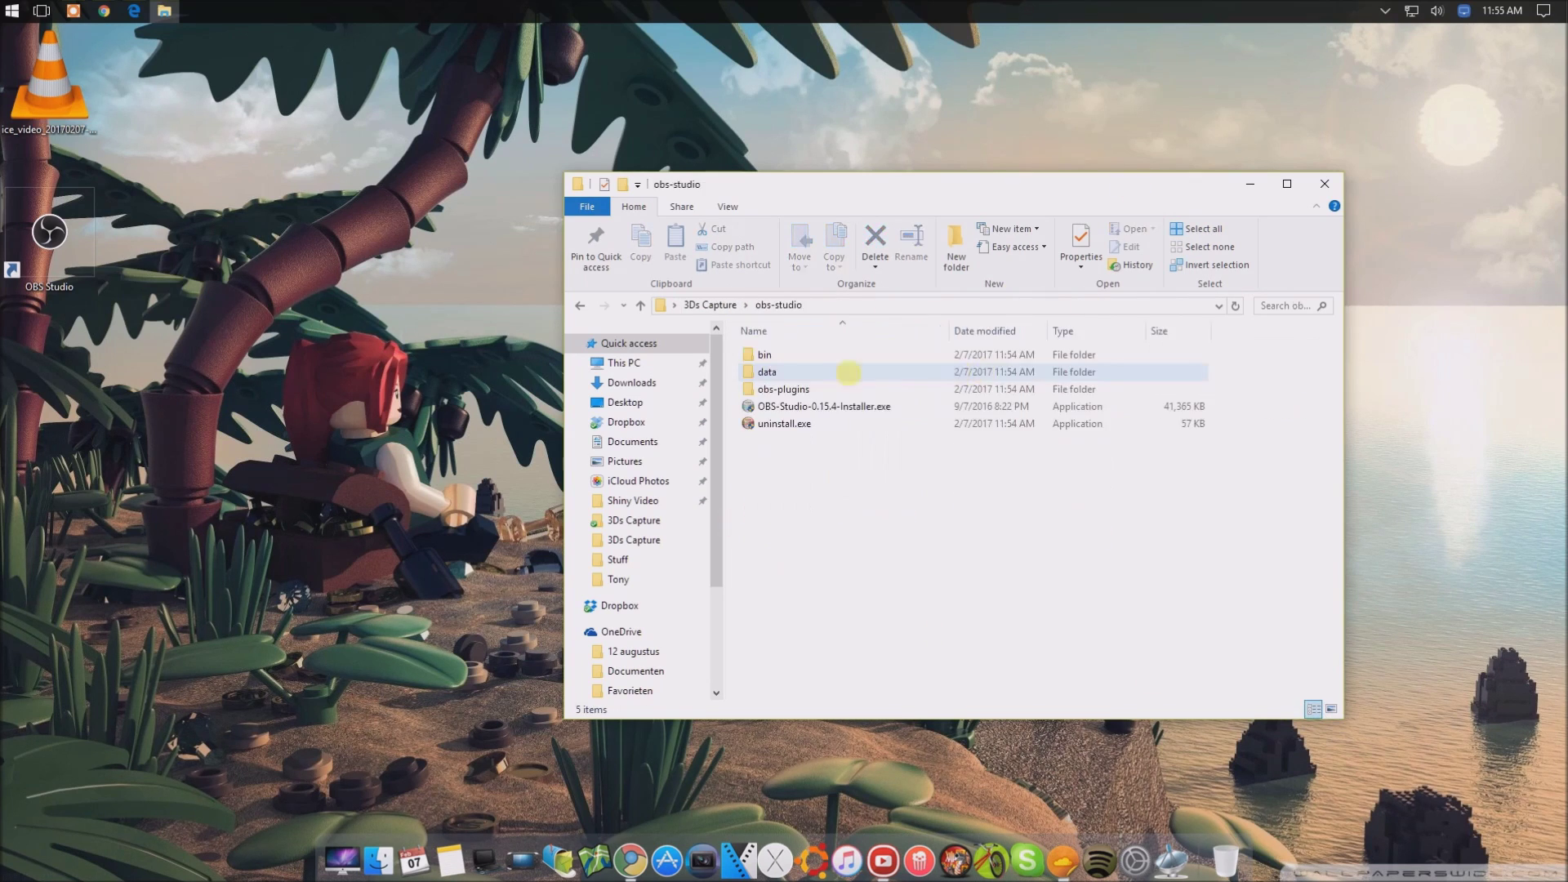
double_click(840, 368)
key(alt+Left)
key(alt+Left)
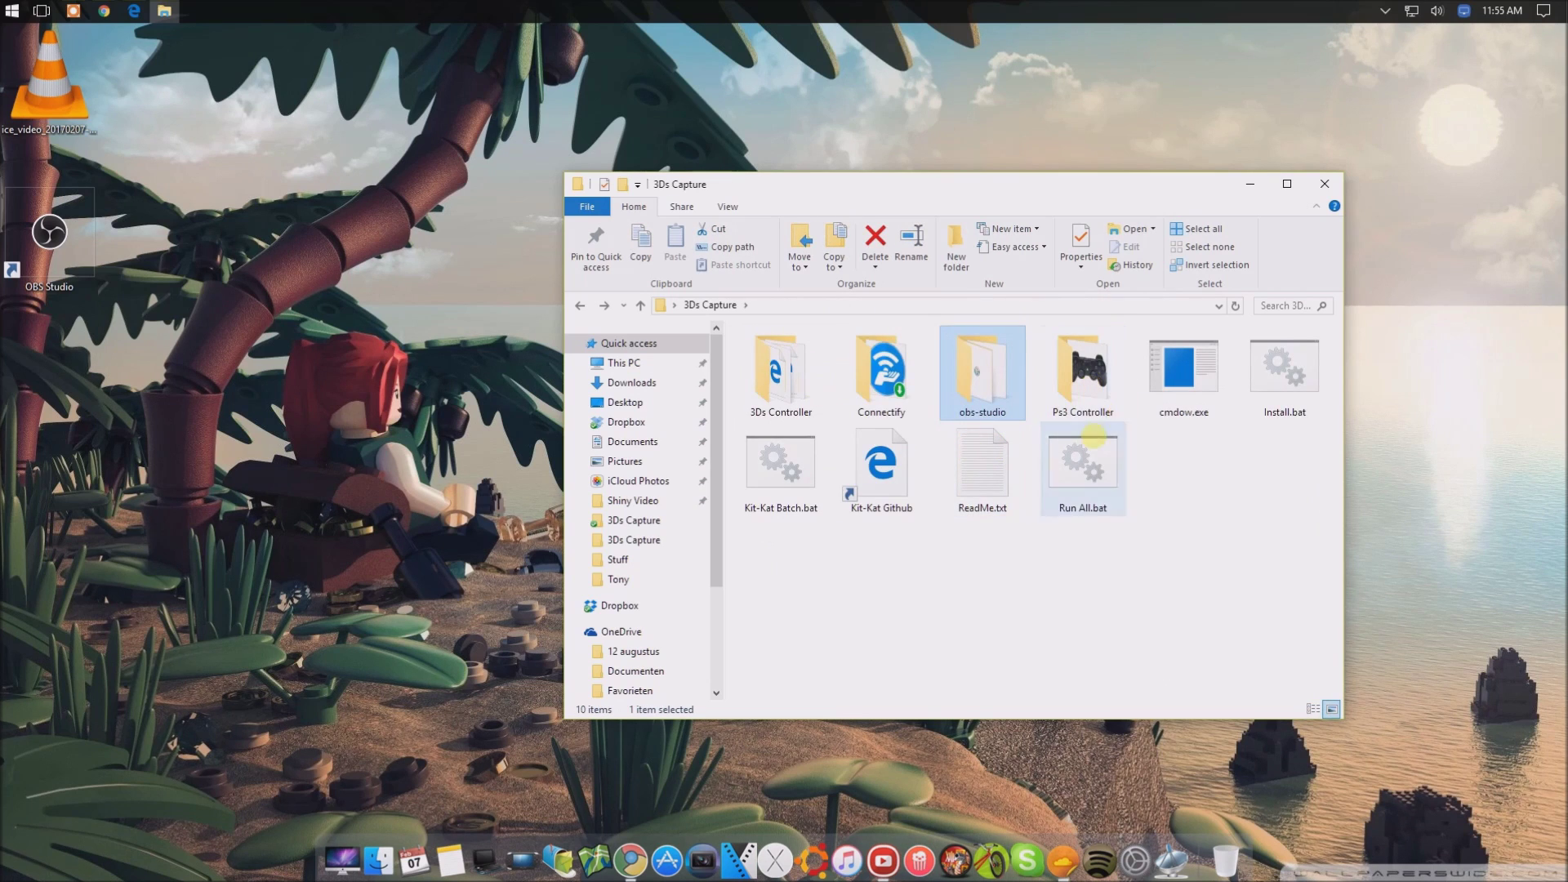
Step: Try to run Install.bat without administrator rights and refresh the 3Ds Capture folder
double_click(1278, 386)
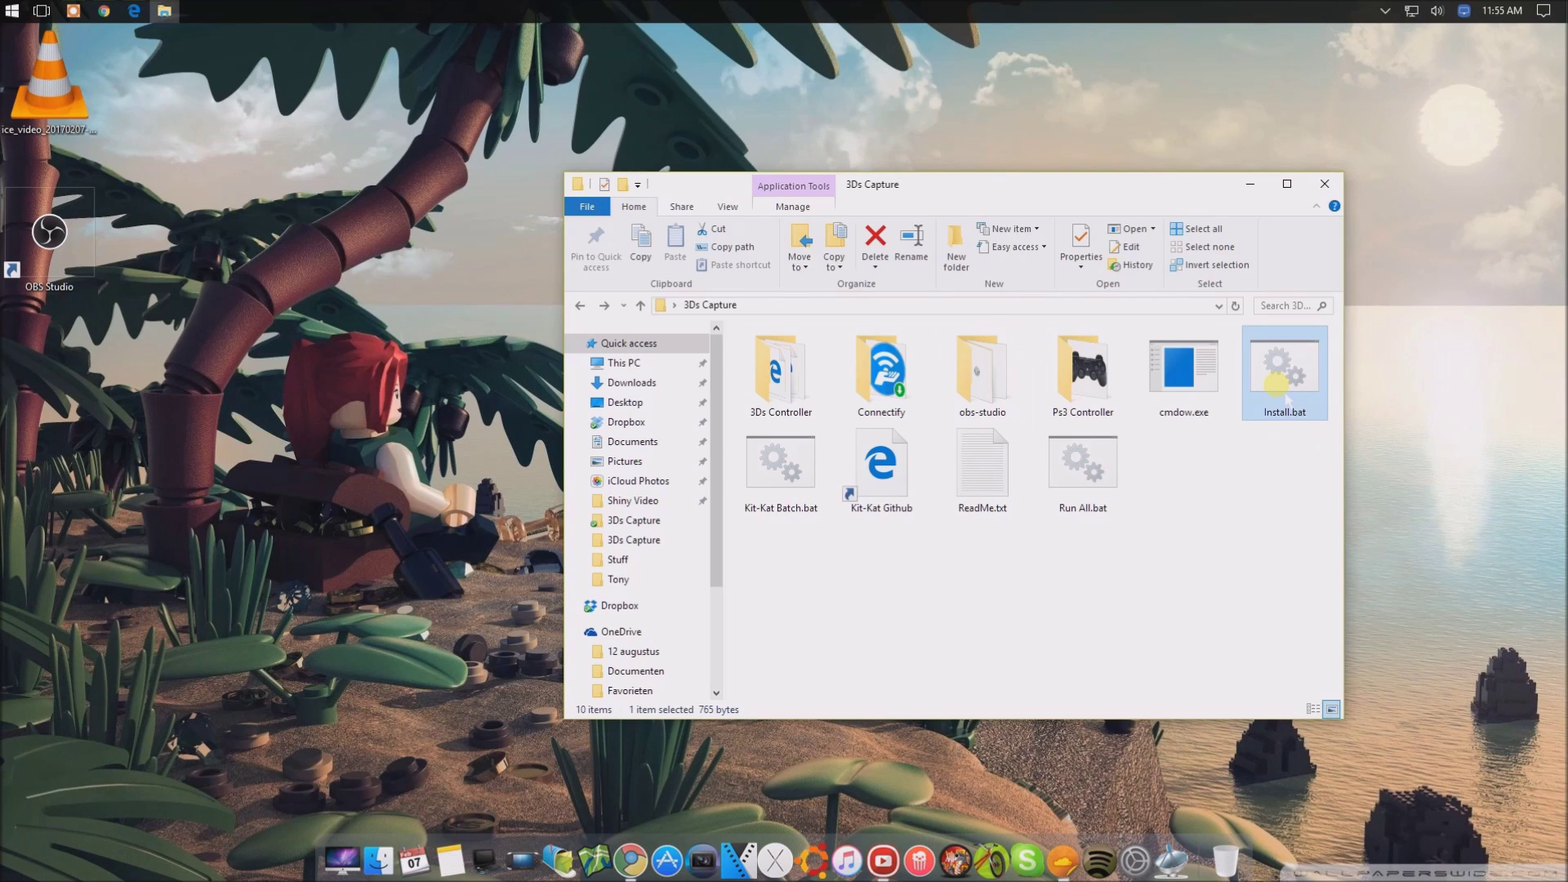
click(1283, 494)
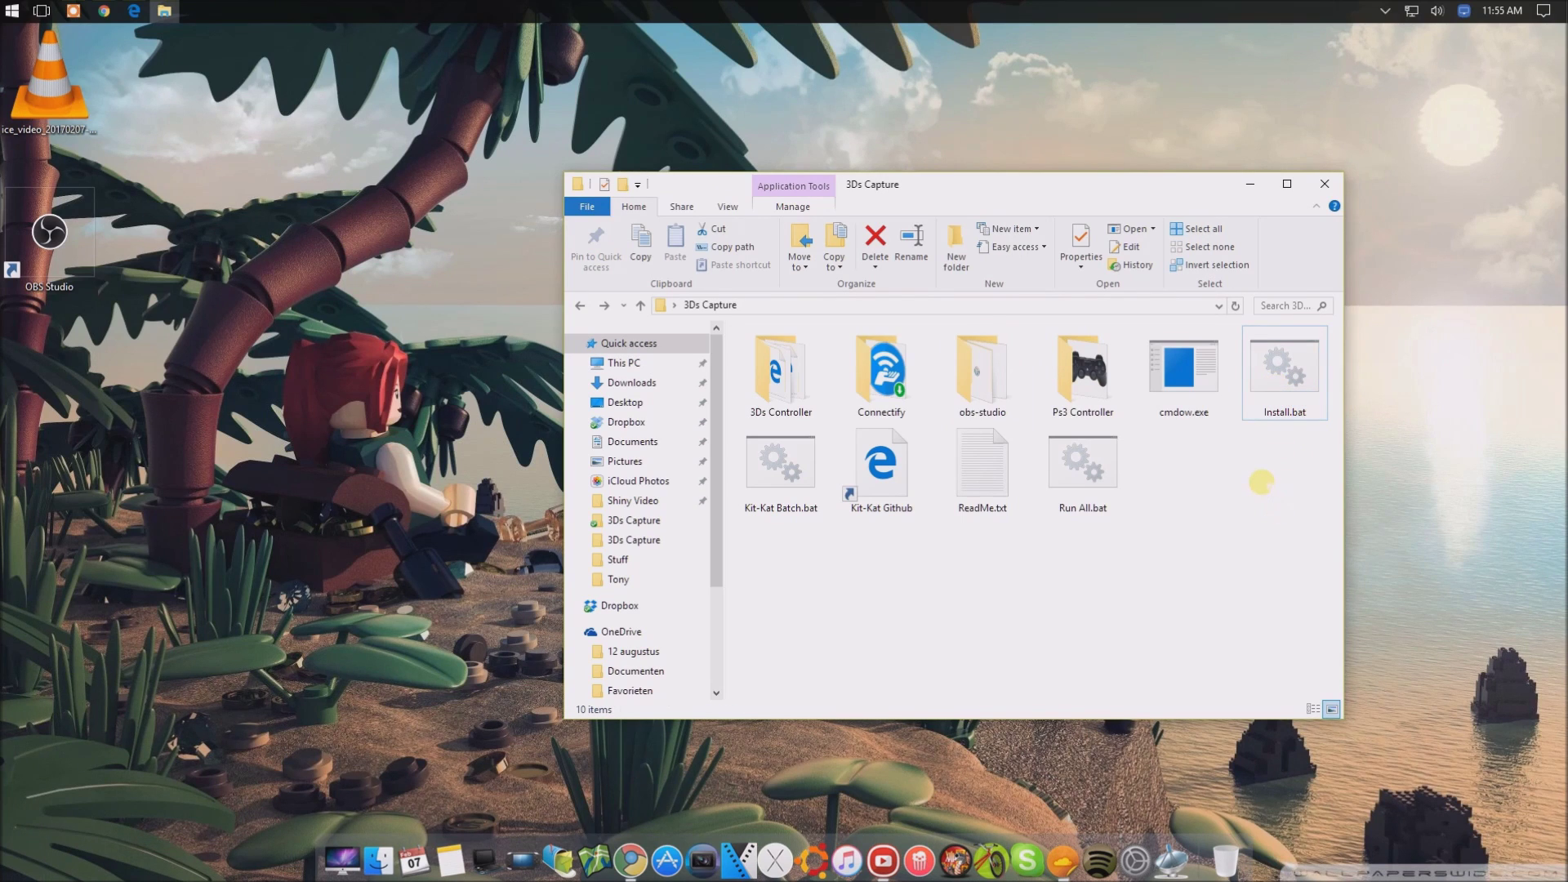
right_click(1261, 482)
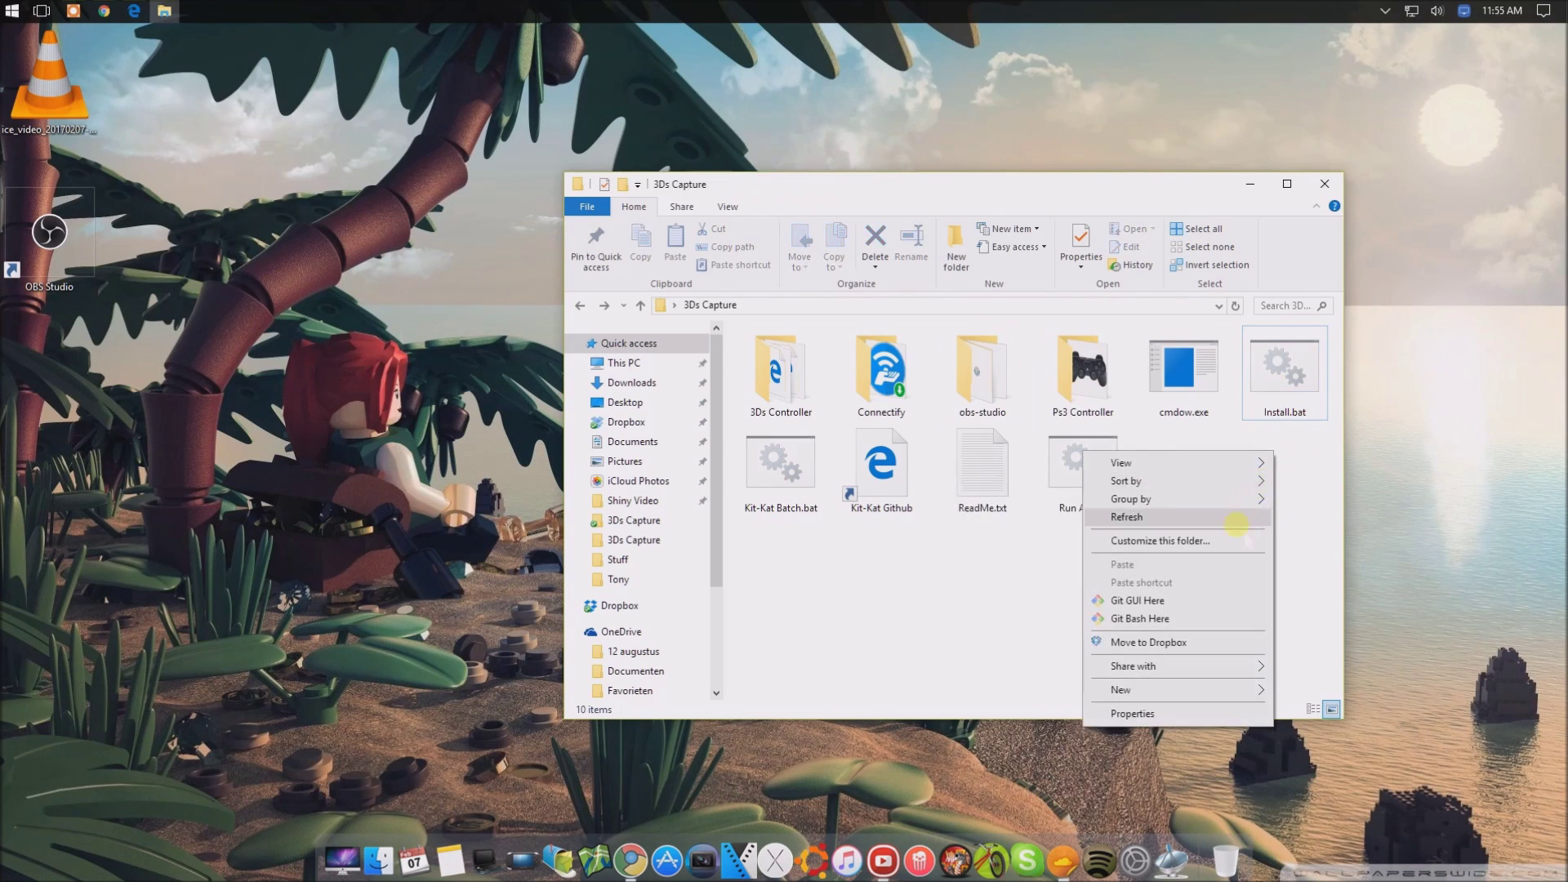
click(1233, 514)
Step: Run Install.bat in the 3Ds Capture folder as administrator
click(1272, 400)
right_click(1272, 400)
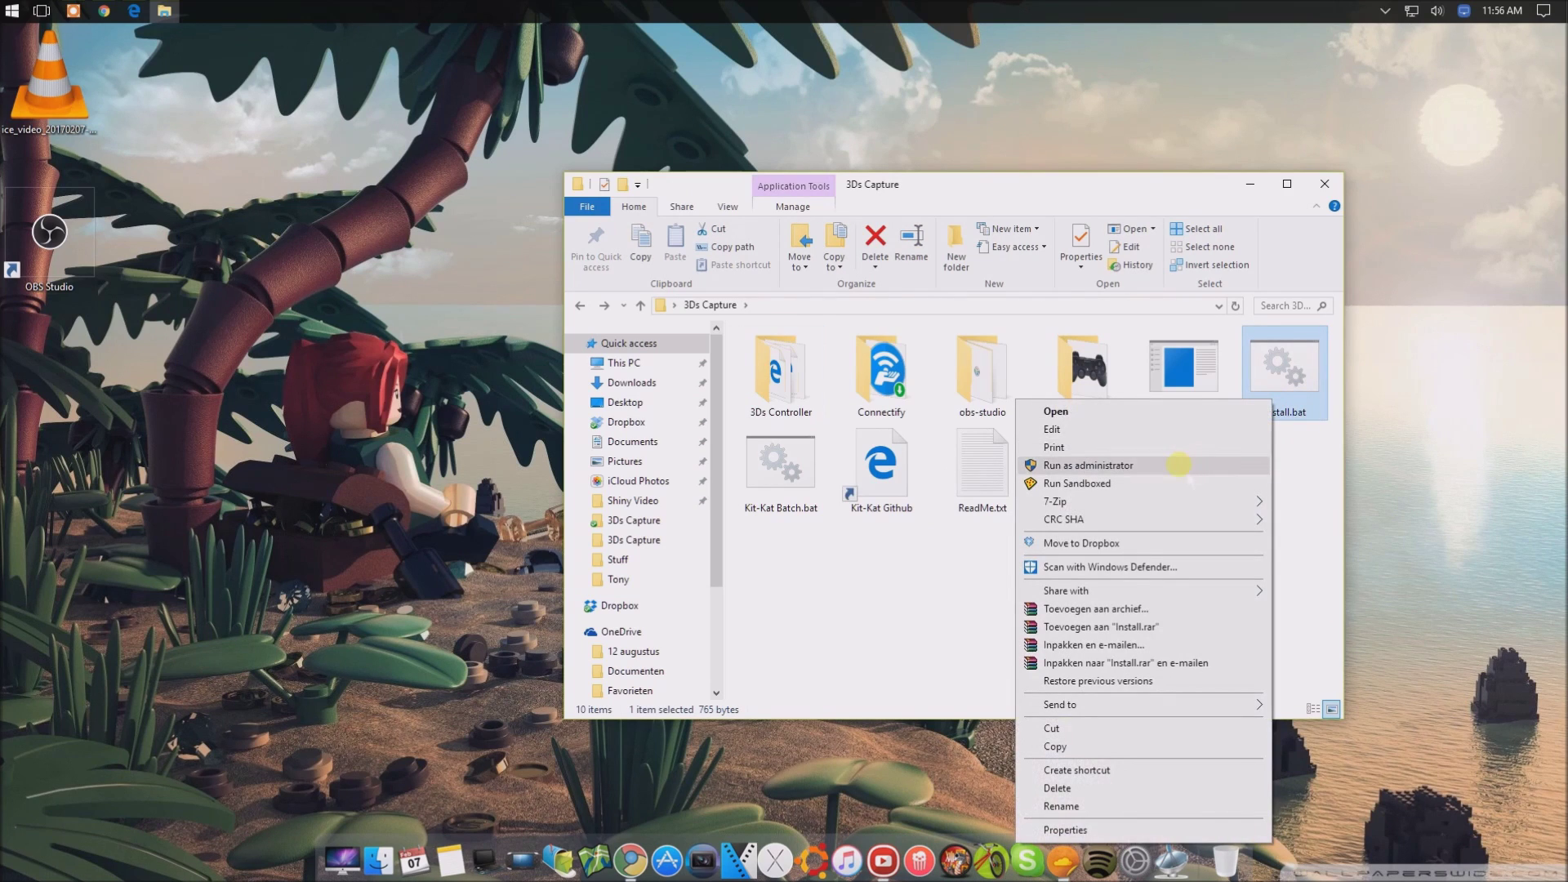
click(1178, 463)
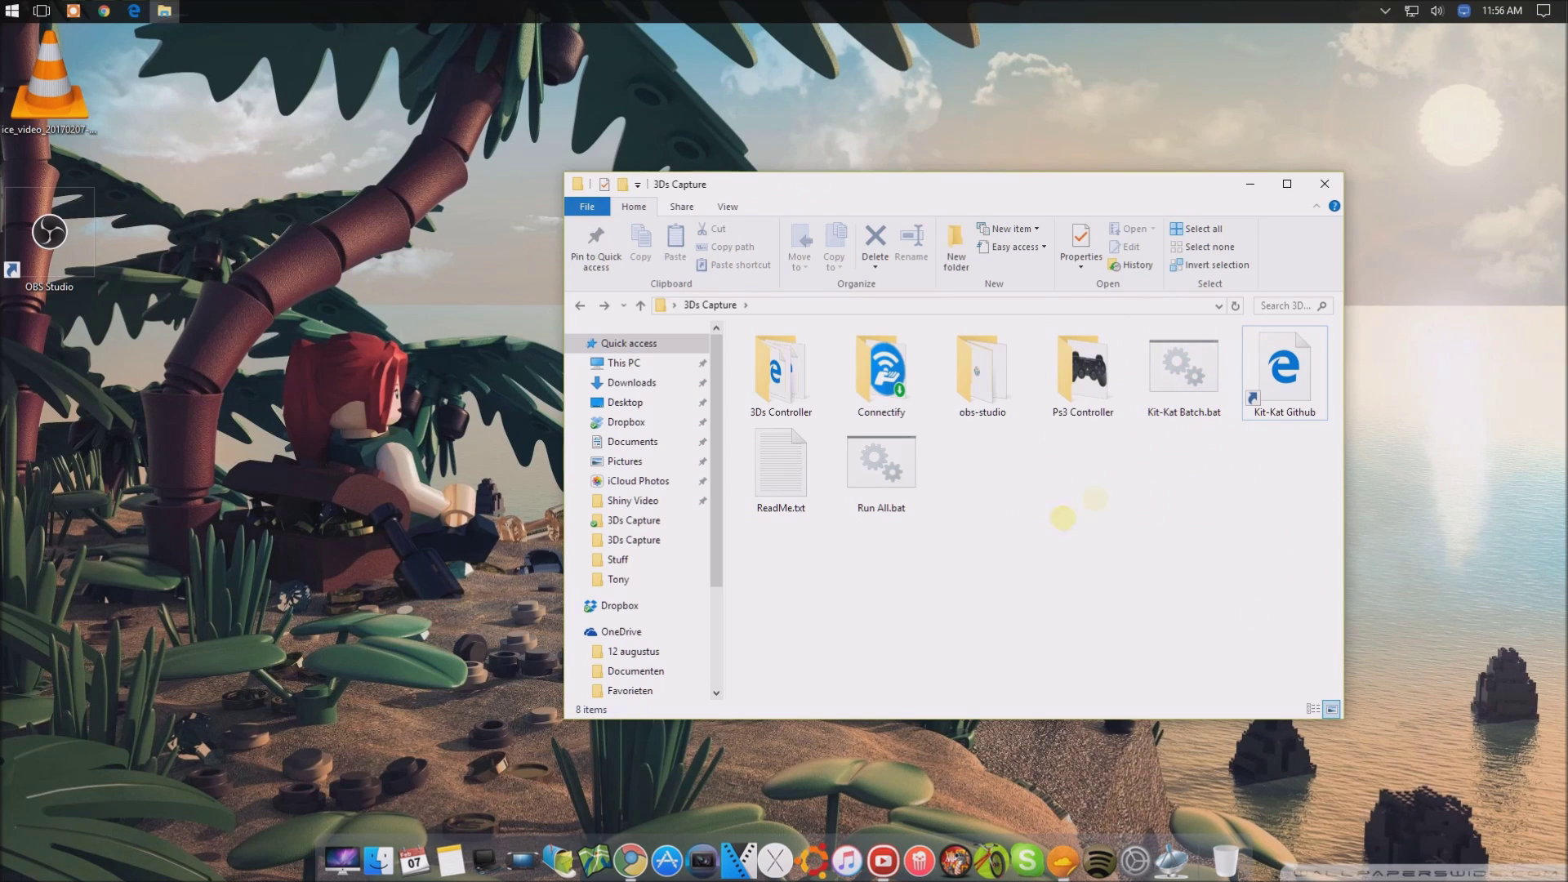
Step: Open the Connectify folder inside 3Ds Capture and select Connectify2016Installer.exe
drag(927, 183, 721, 176)
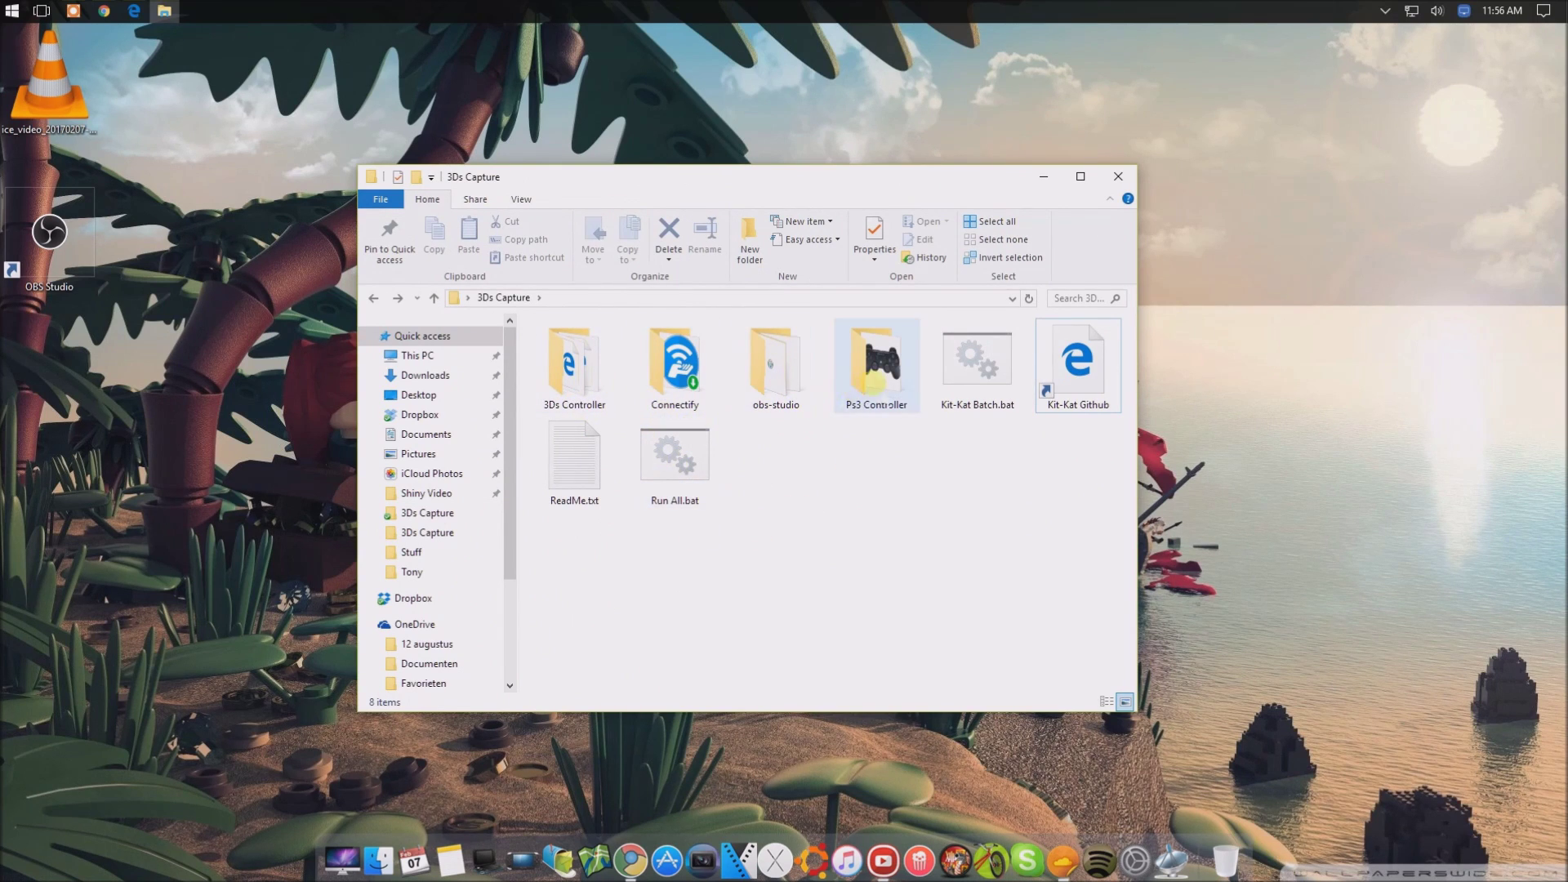
double_click(674, 366)
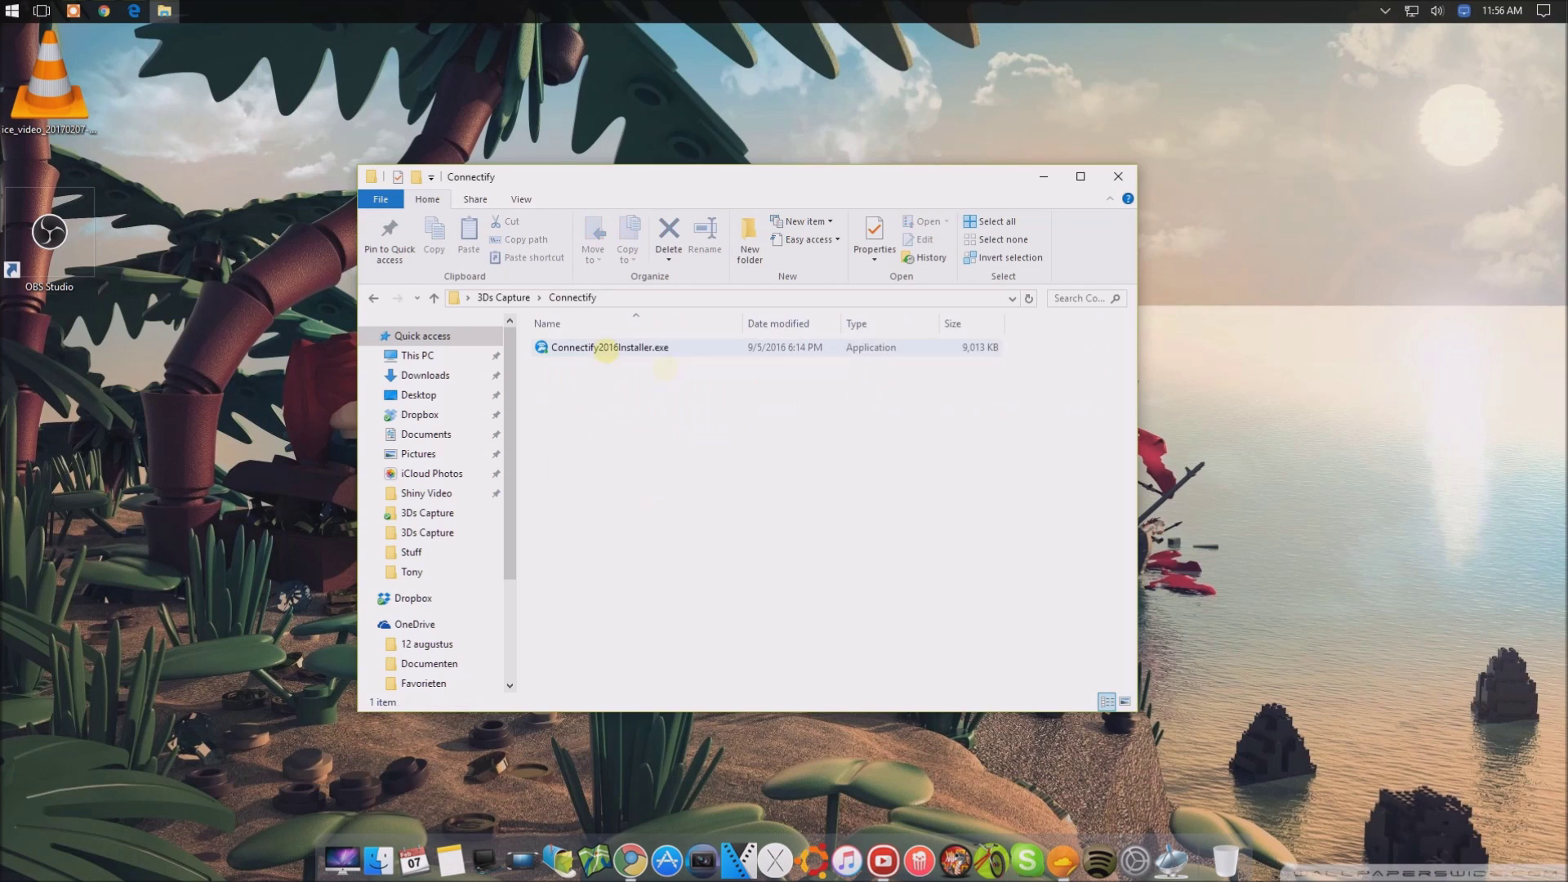
click(591, 348)
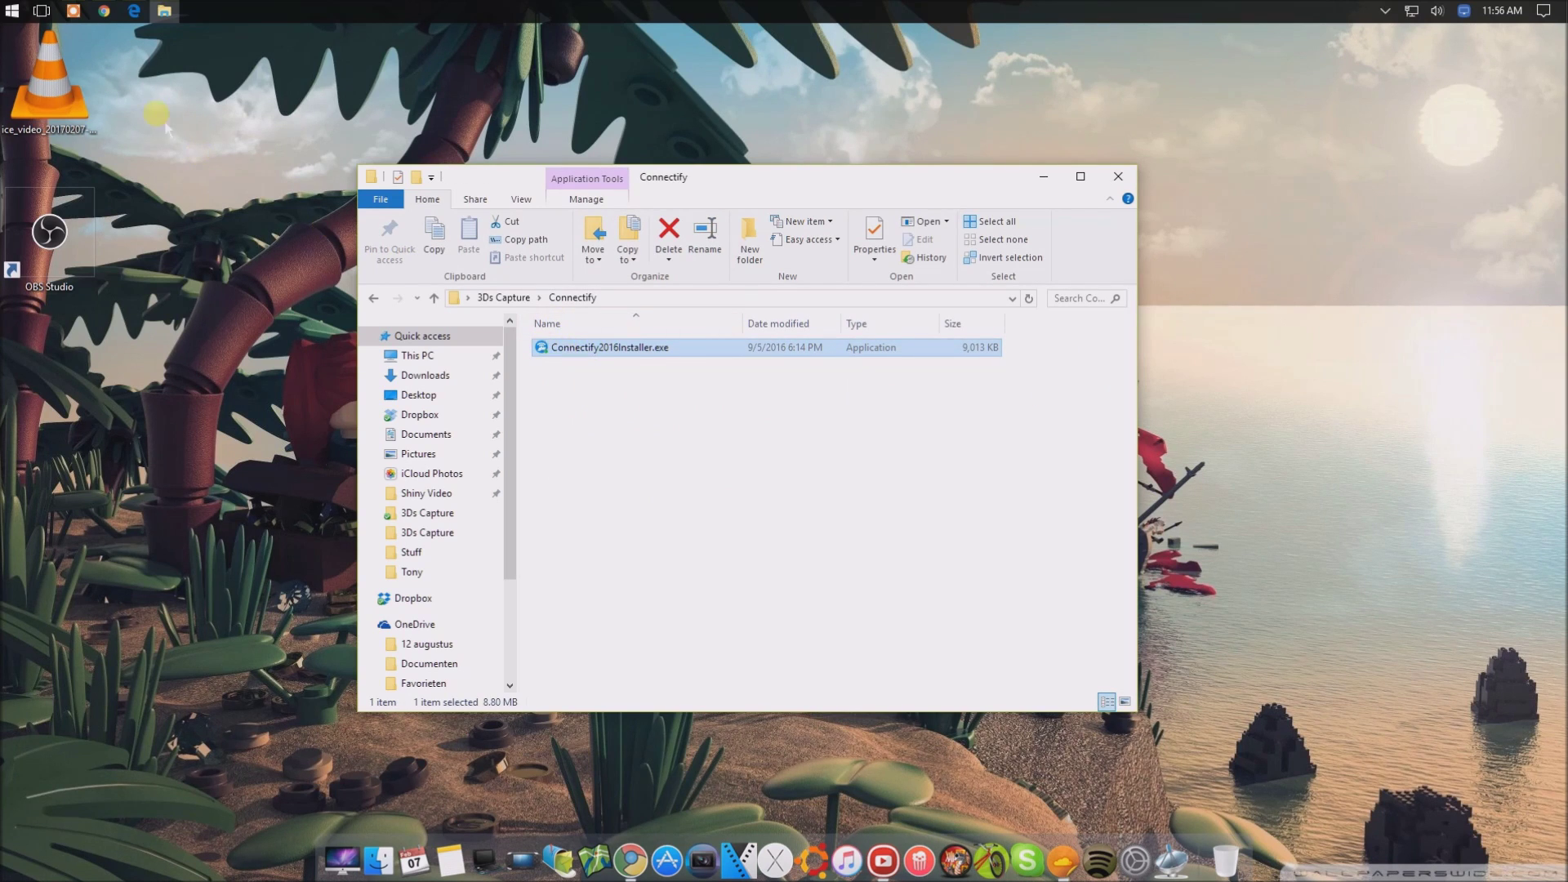
Step: Open the installed Connectify program folder under Program Files (x86) on drive C: in a second window
click(11, 10)
click(22, 335)
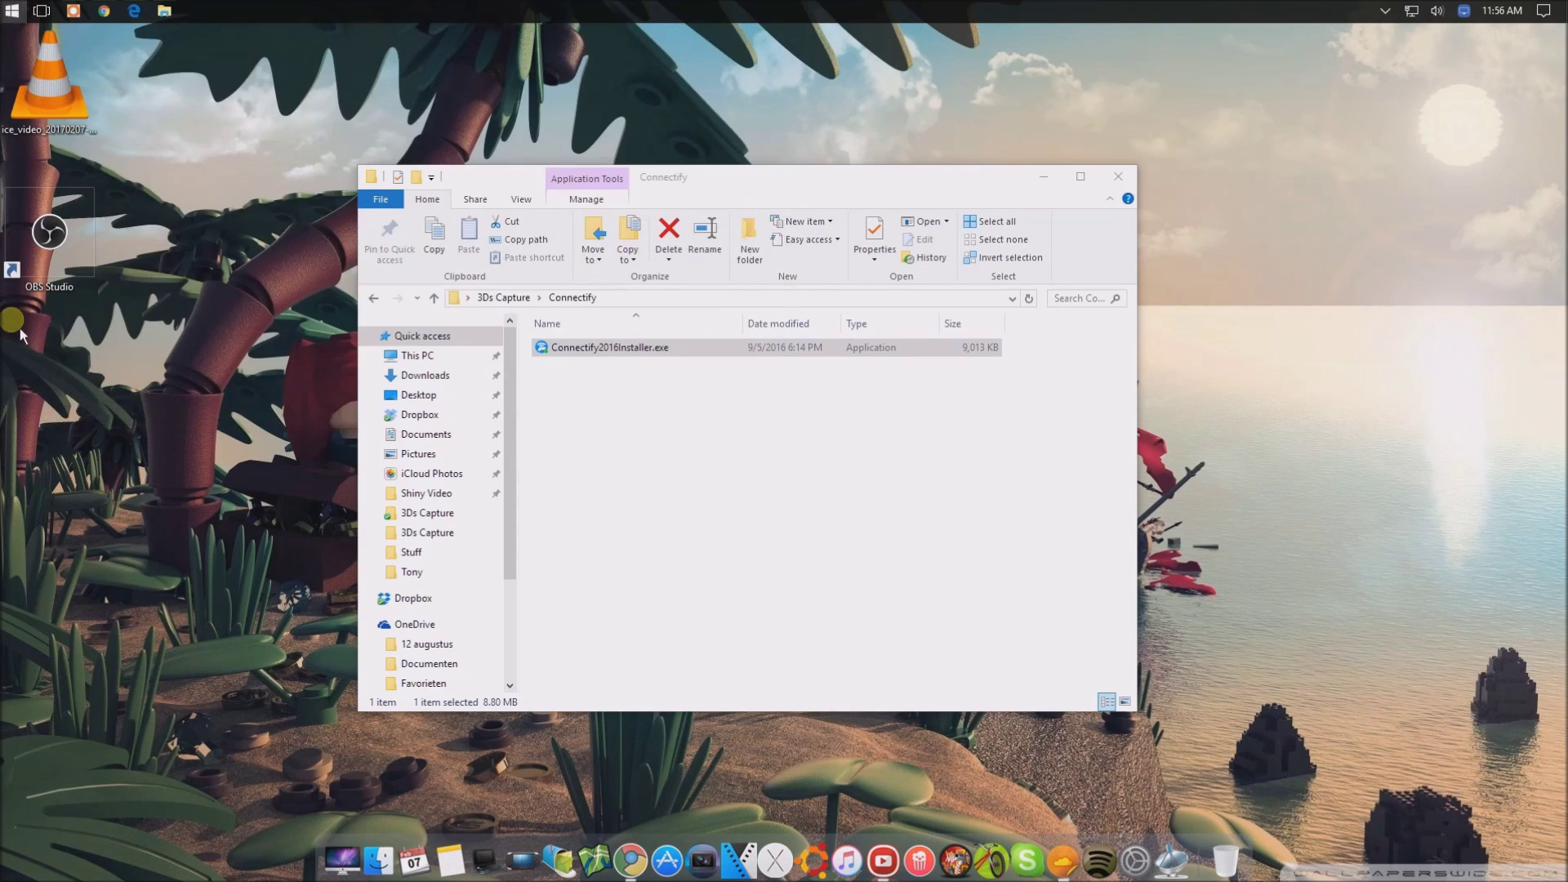
click(812, 523)
double_click(819, 529)
double_click(614, 510)
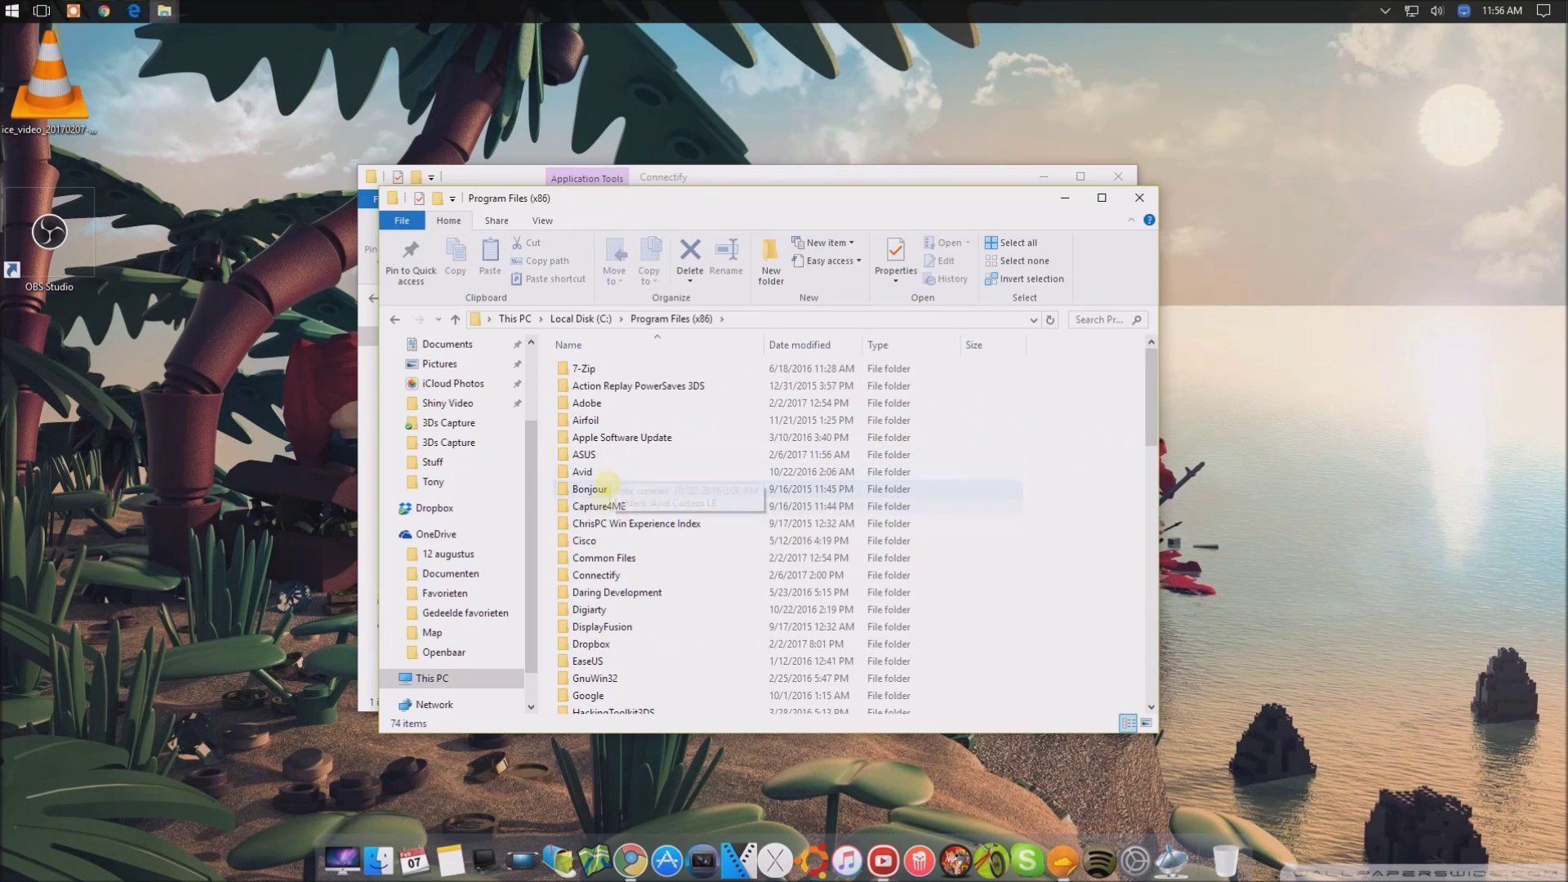
double_click(596, 575)
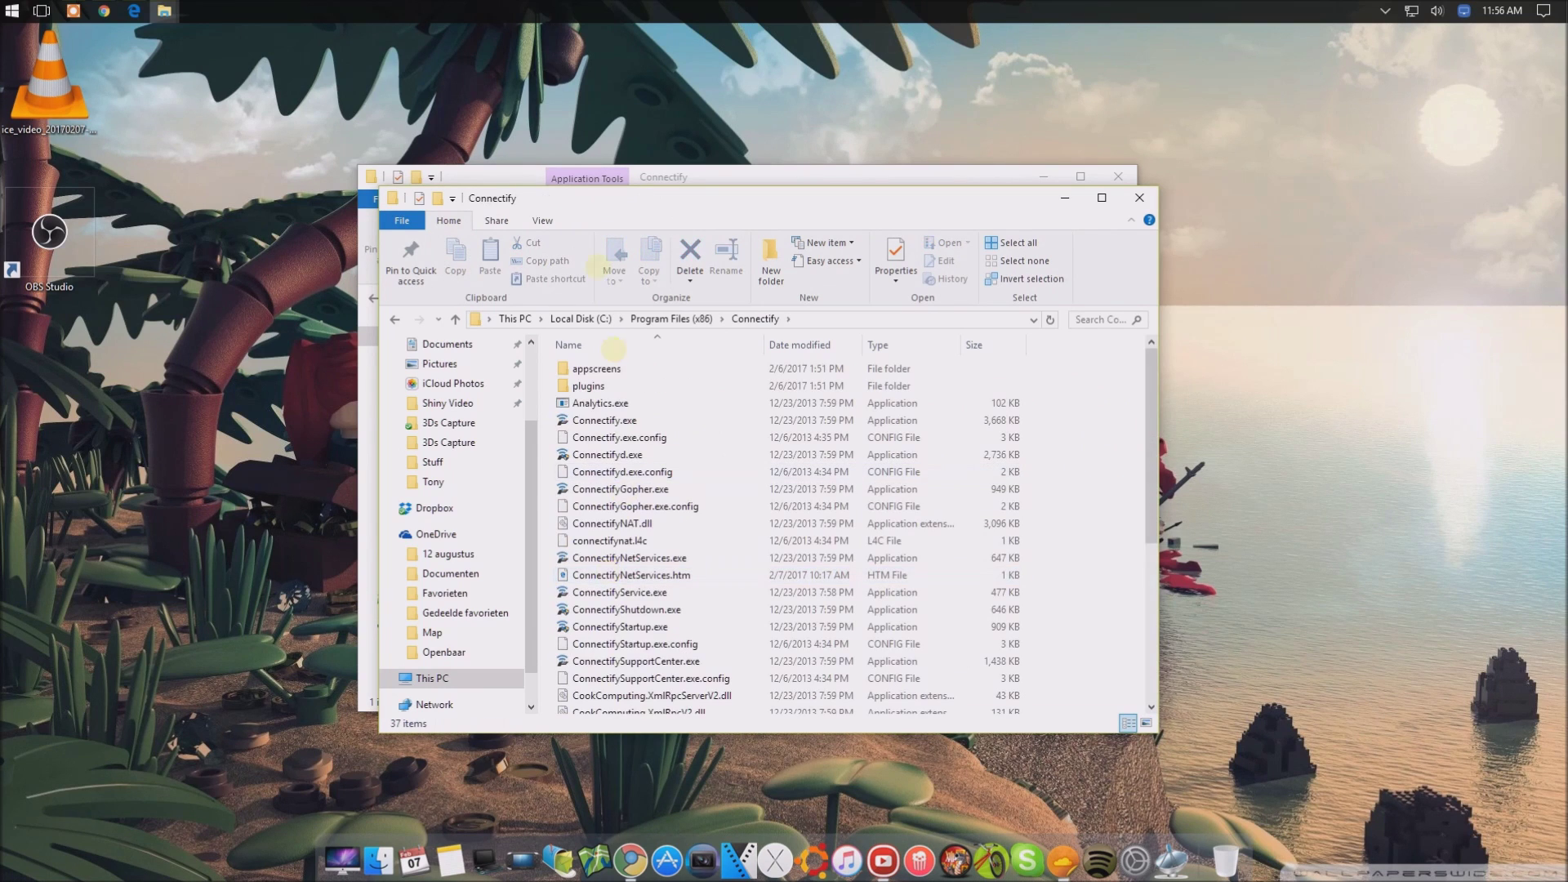
Step: Copy all files from the installed Connectify program folder into the Connectify folder of 3Ds Capture
drag(559, 206, 1097, 158)
click(1143, 441)
key(ctrl+a)
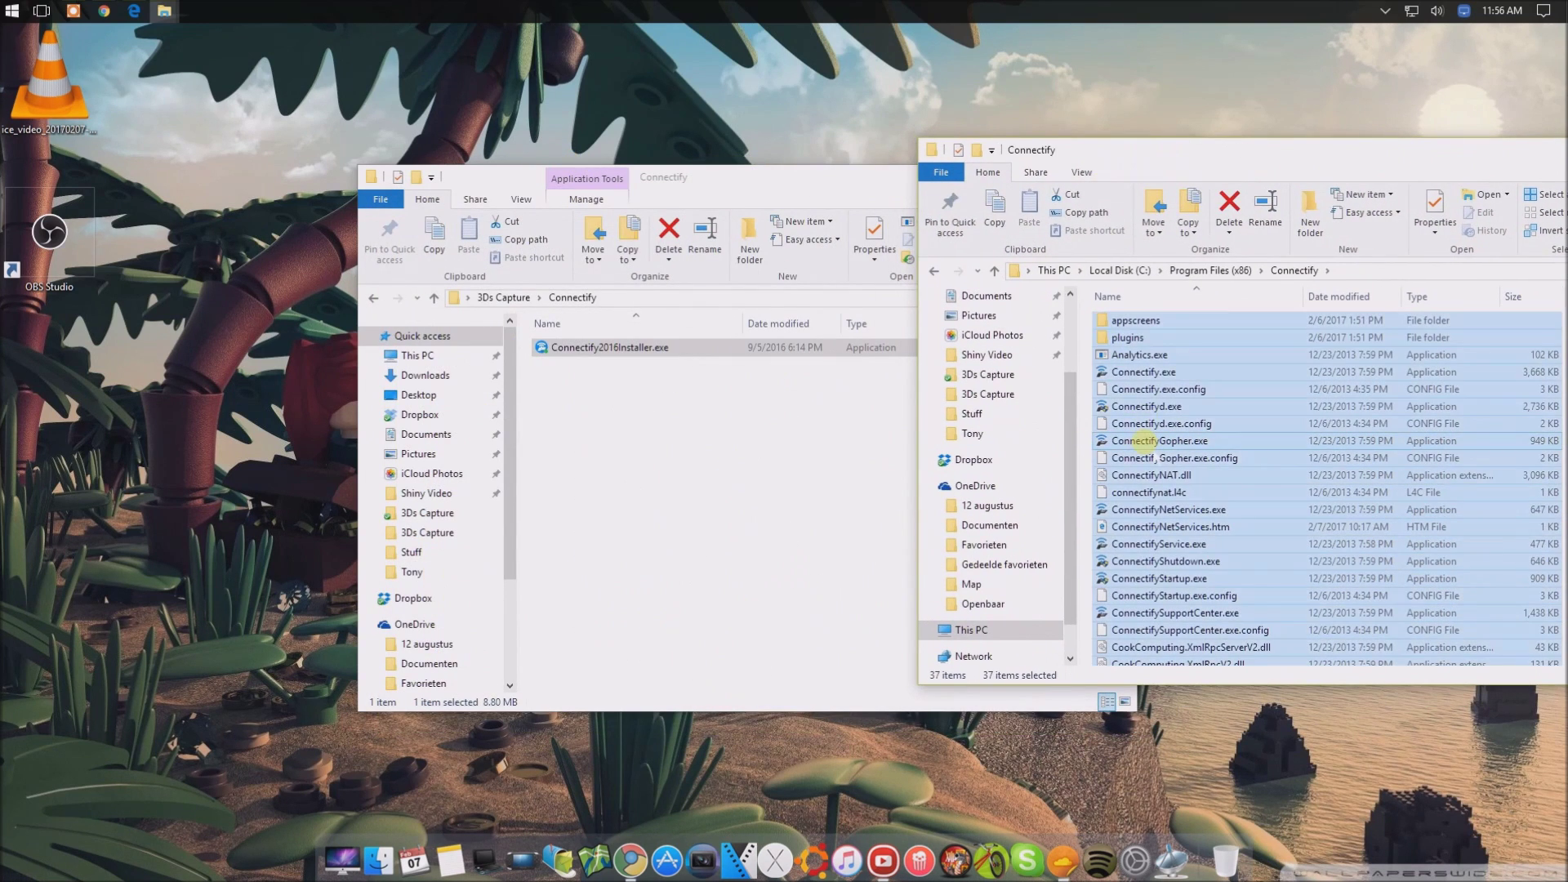
click(704, 477)
key(ctrl+v)
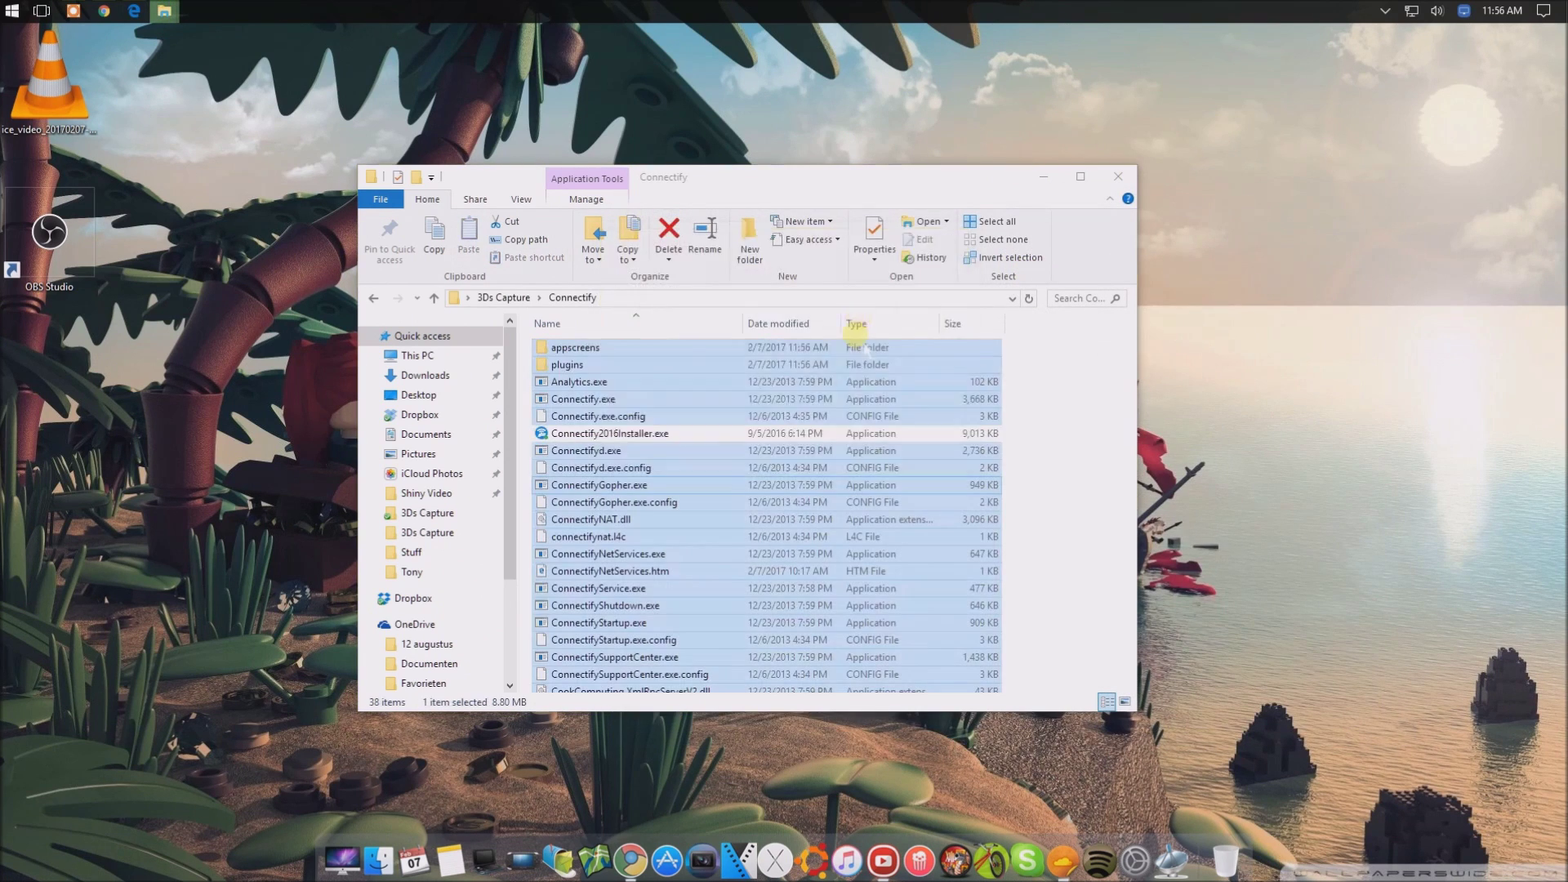
Step: Check the contents of the 3Ds Controller folder and return to 3Ds Capture
key(alt+Left)
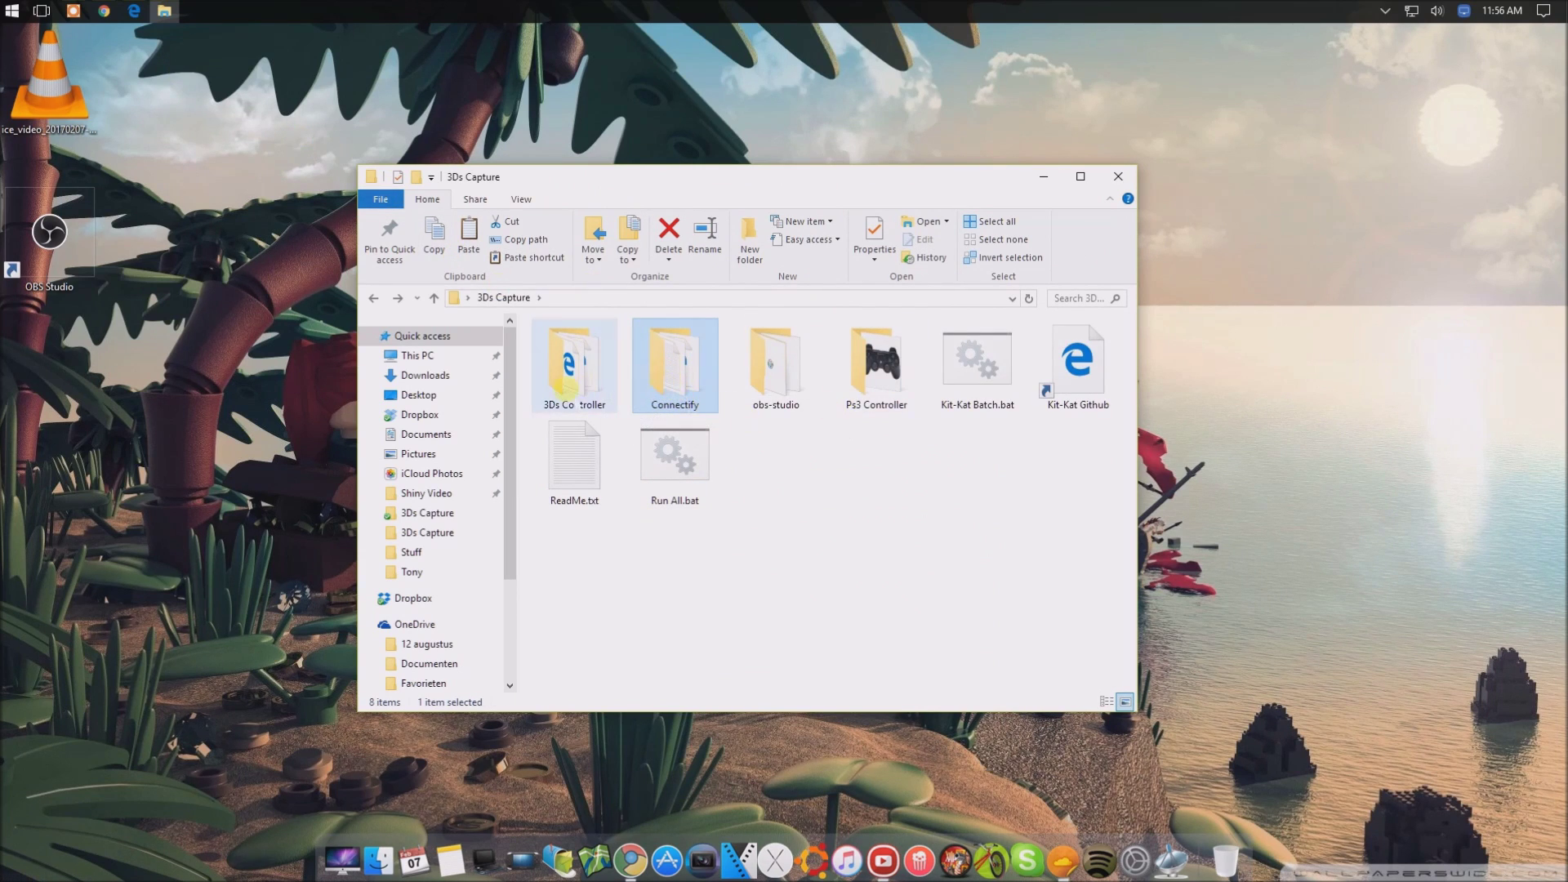
double_click(587, 388)
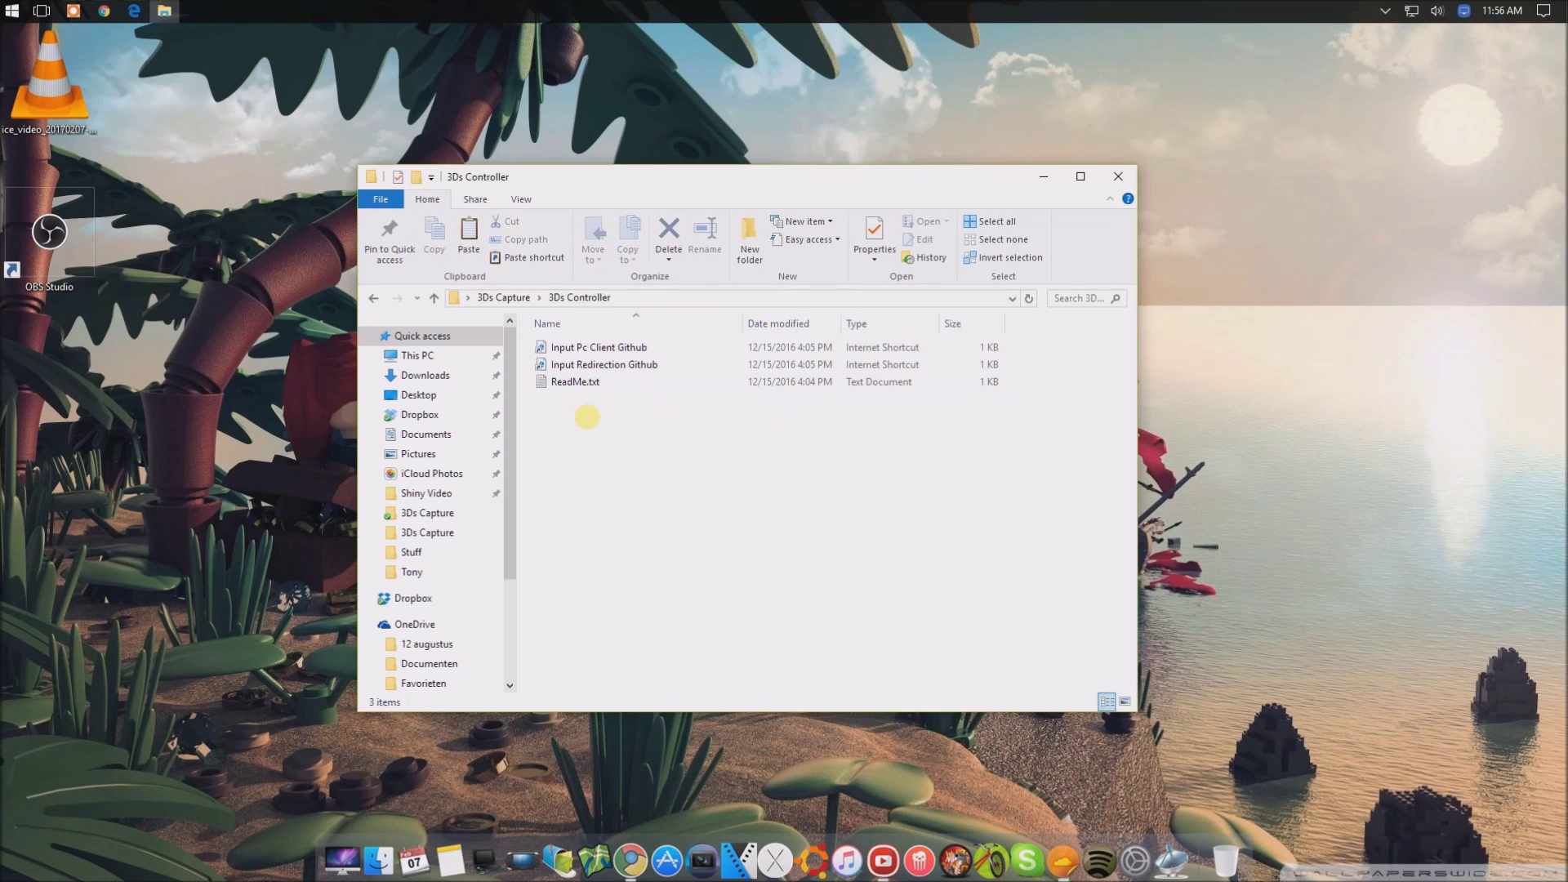
key(BackSpace)
Step: Download kit-kat.exe from its GitHub releases page into the desktop 3Ds Capture folder and delete the Kit-Kat Github shortcut
double_click(1078, 364)
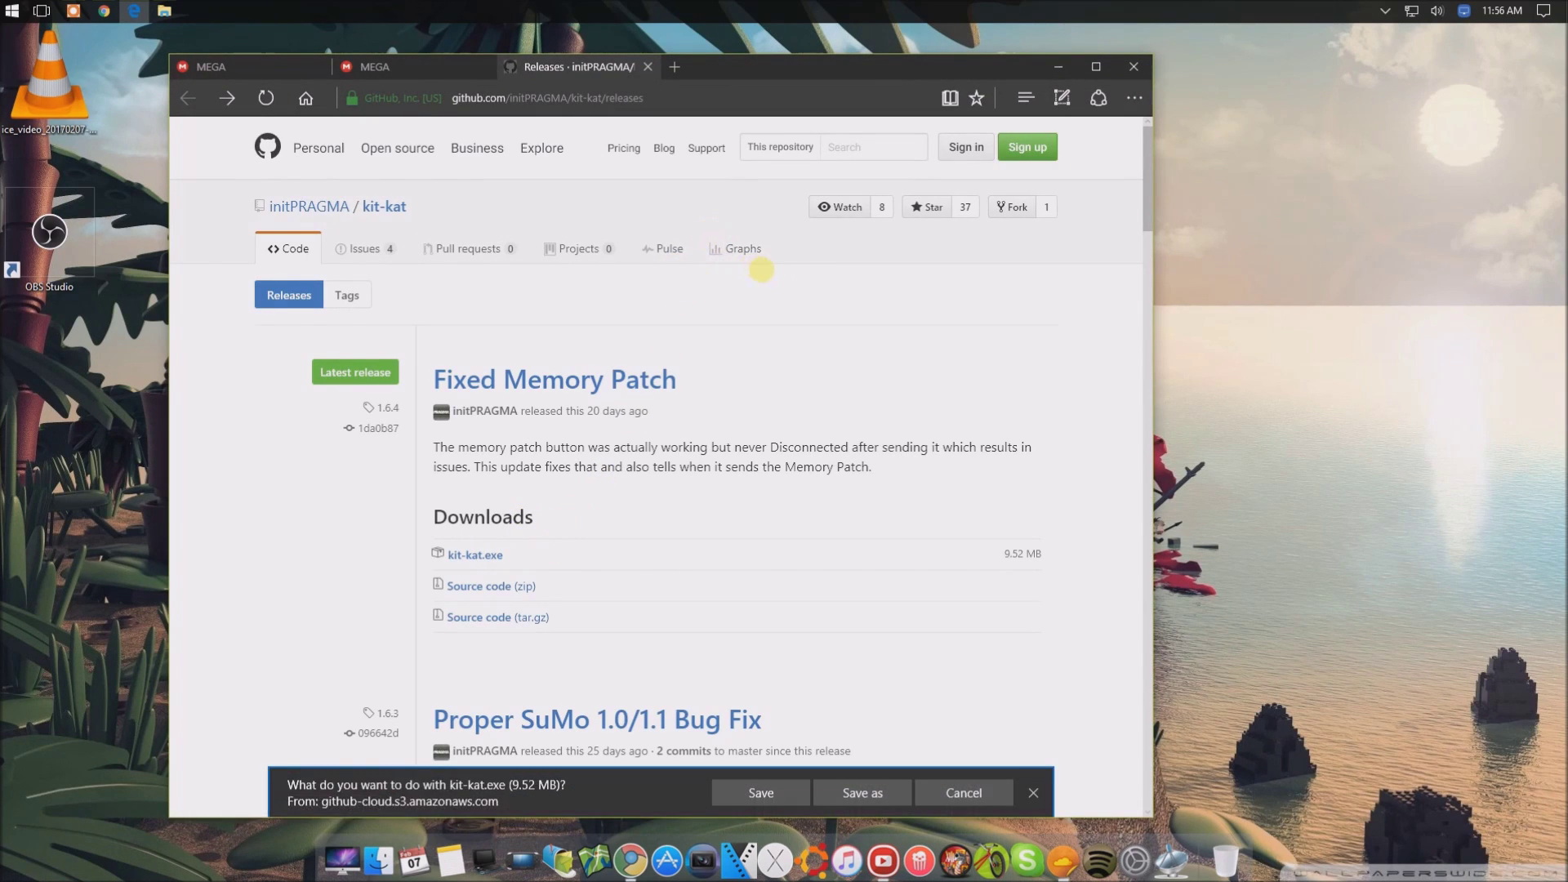
click(860, 791)
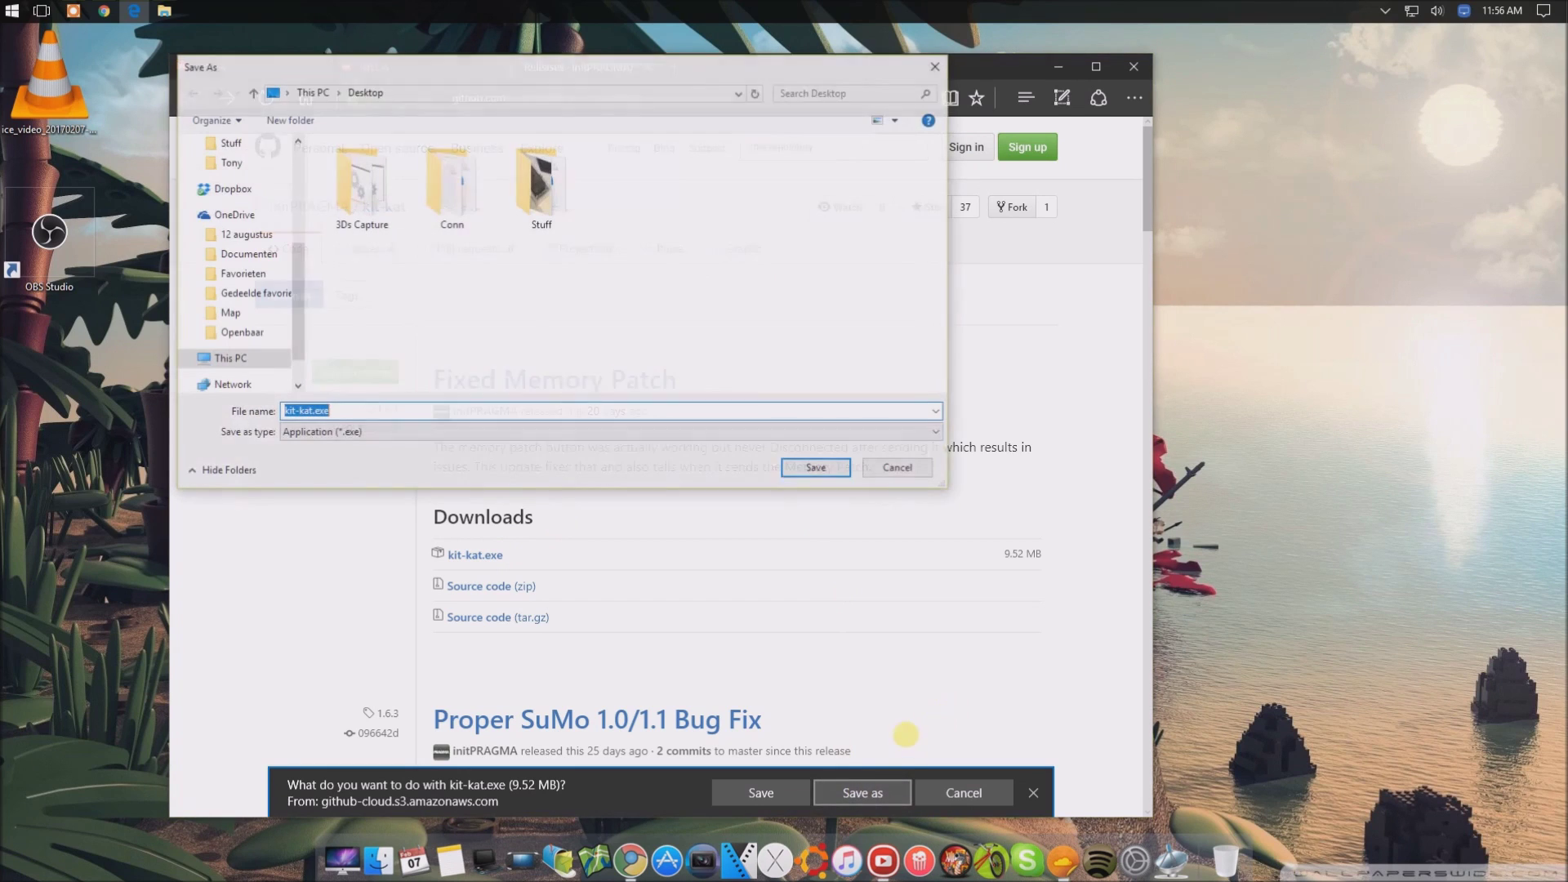
double_click(361, 187)
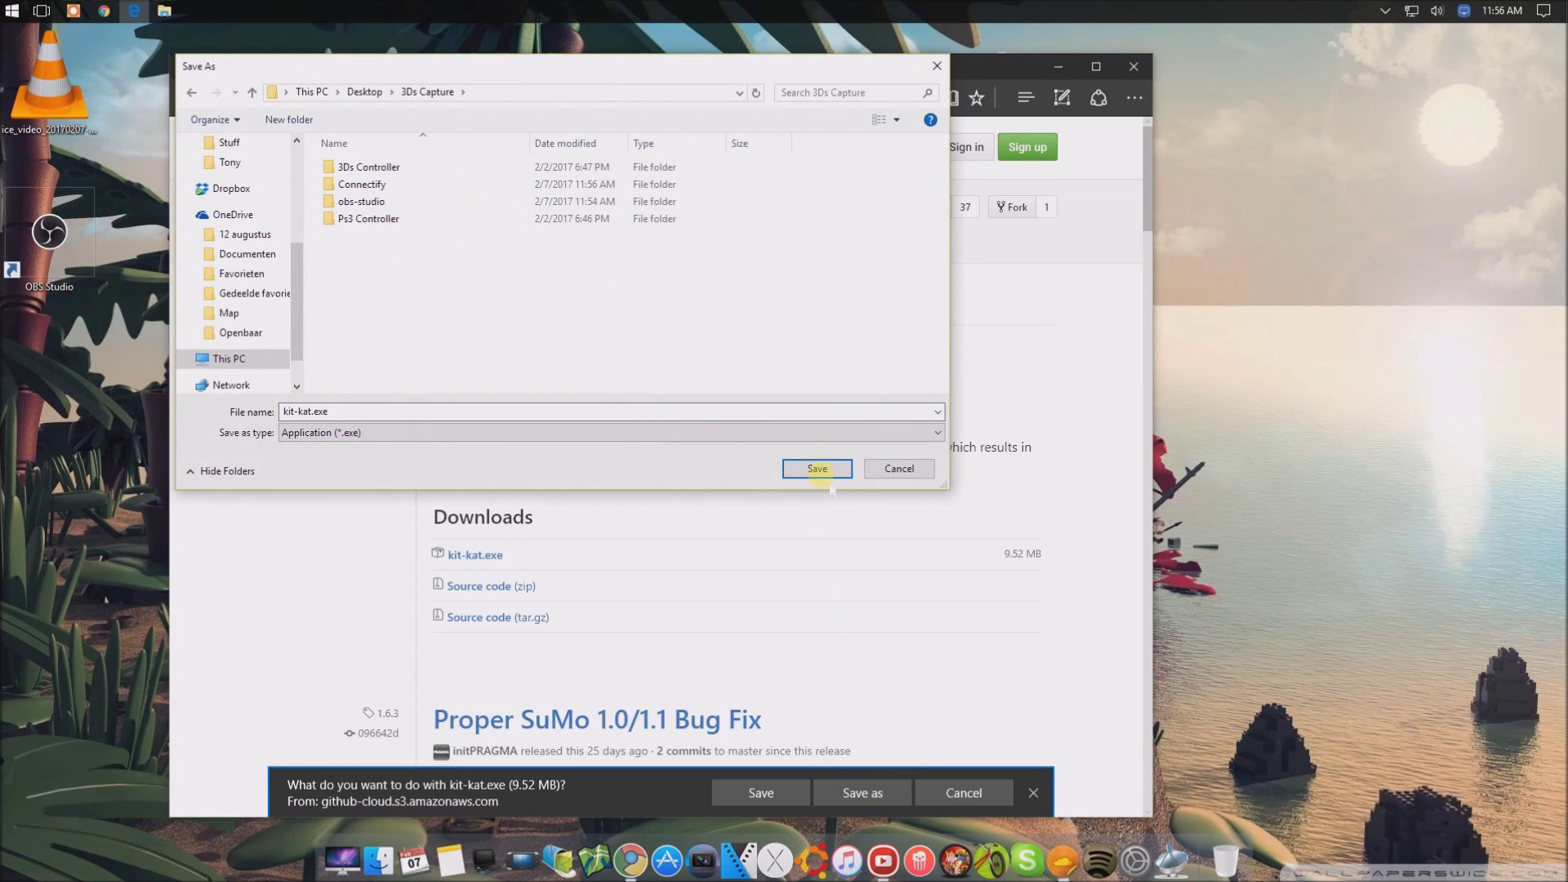
click(816, 469)
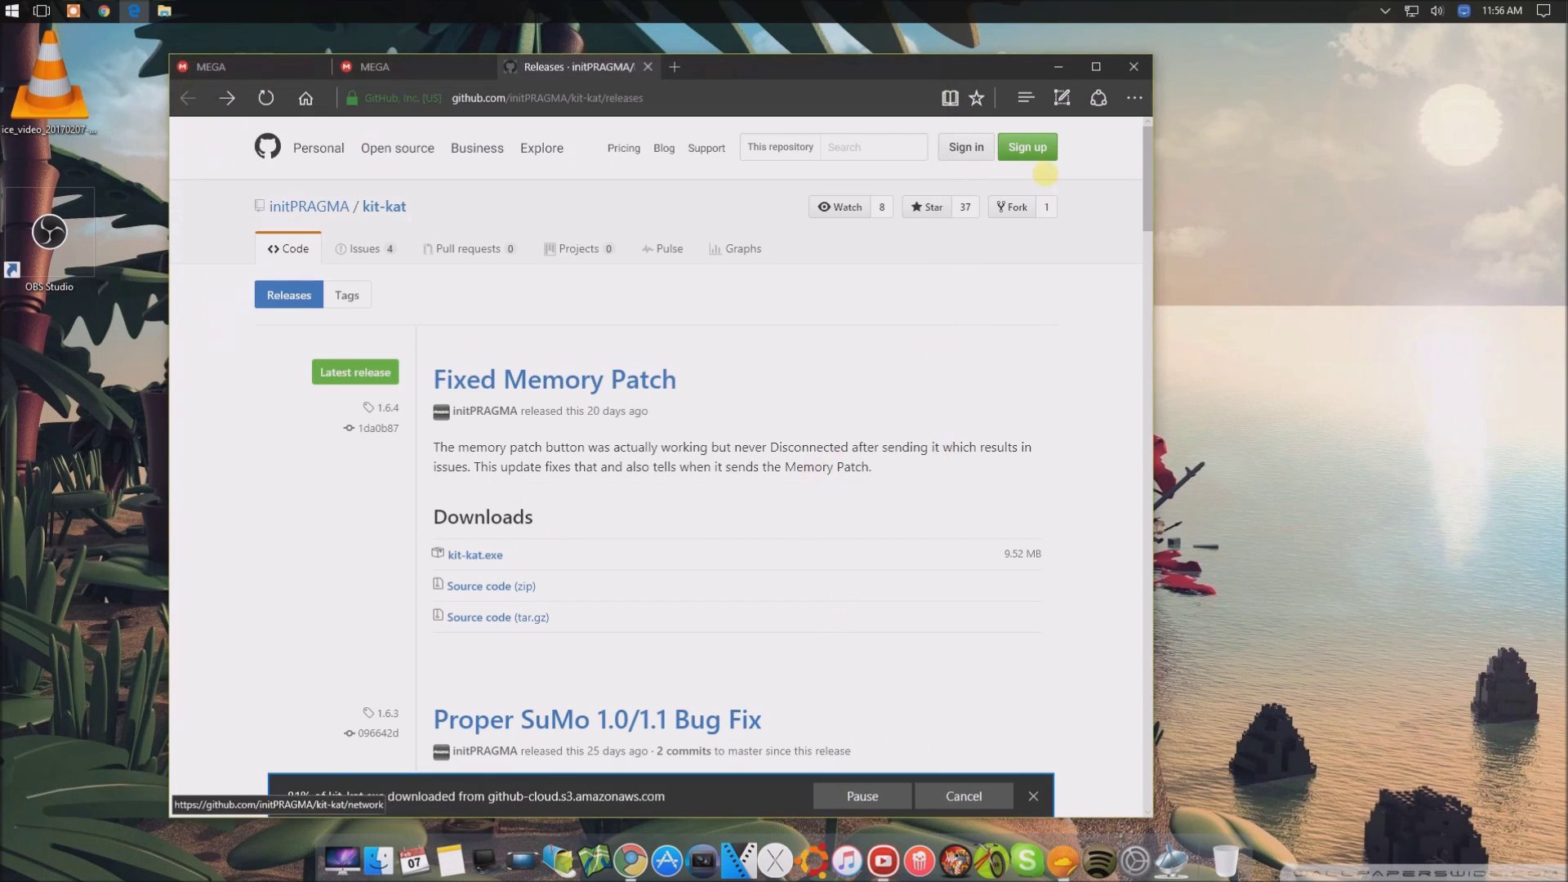
click(1059, 69)
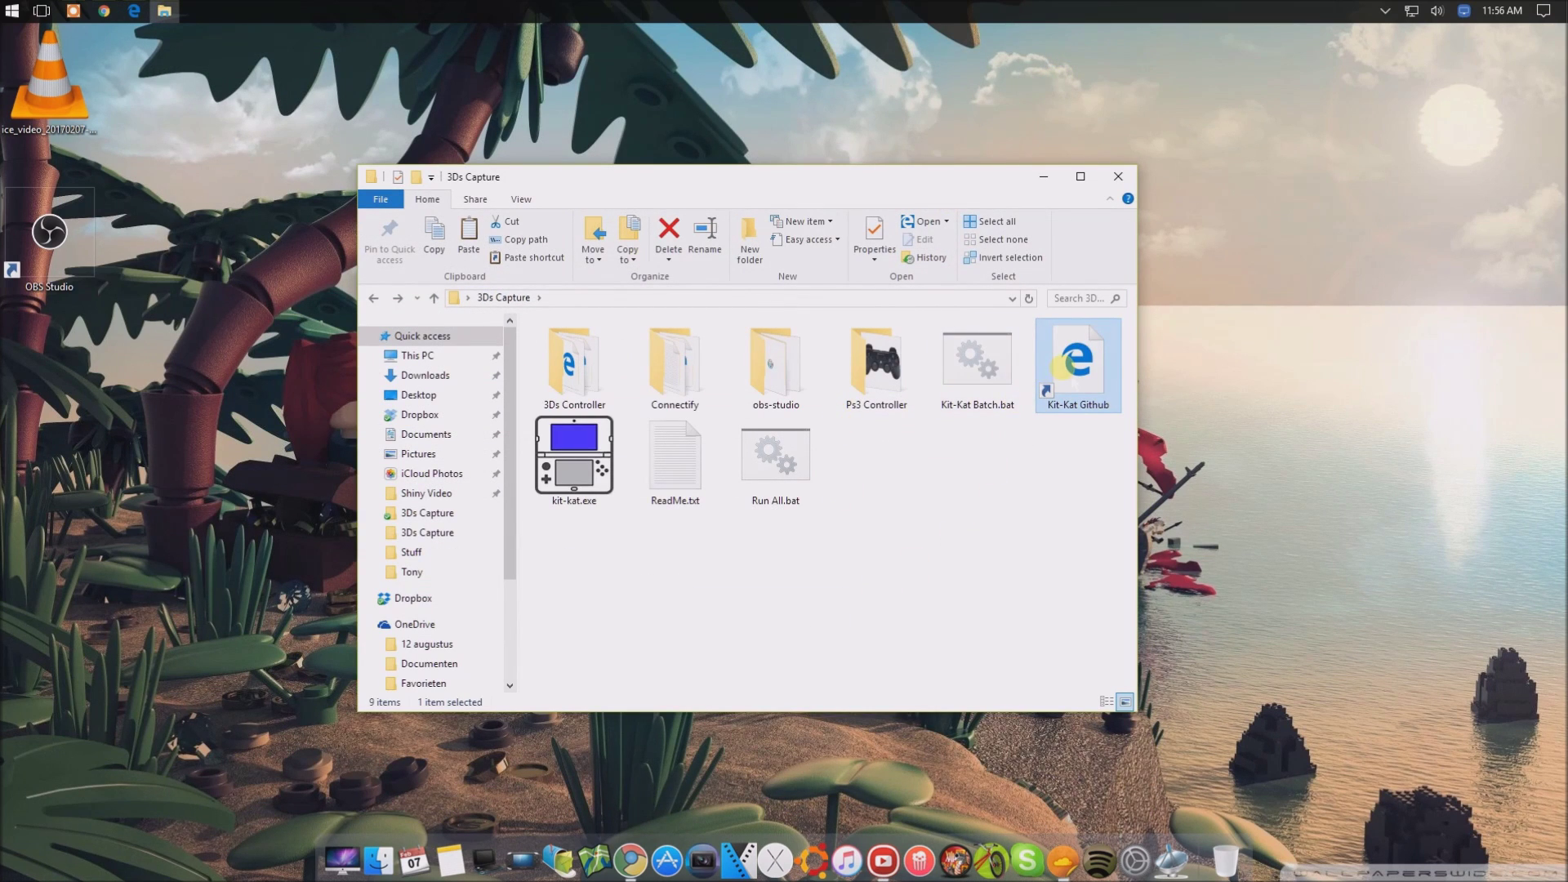
key(Delete)
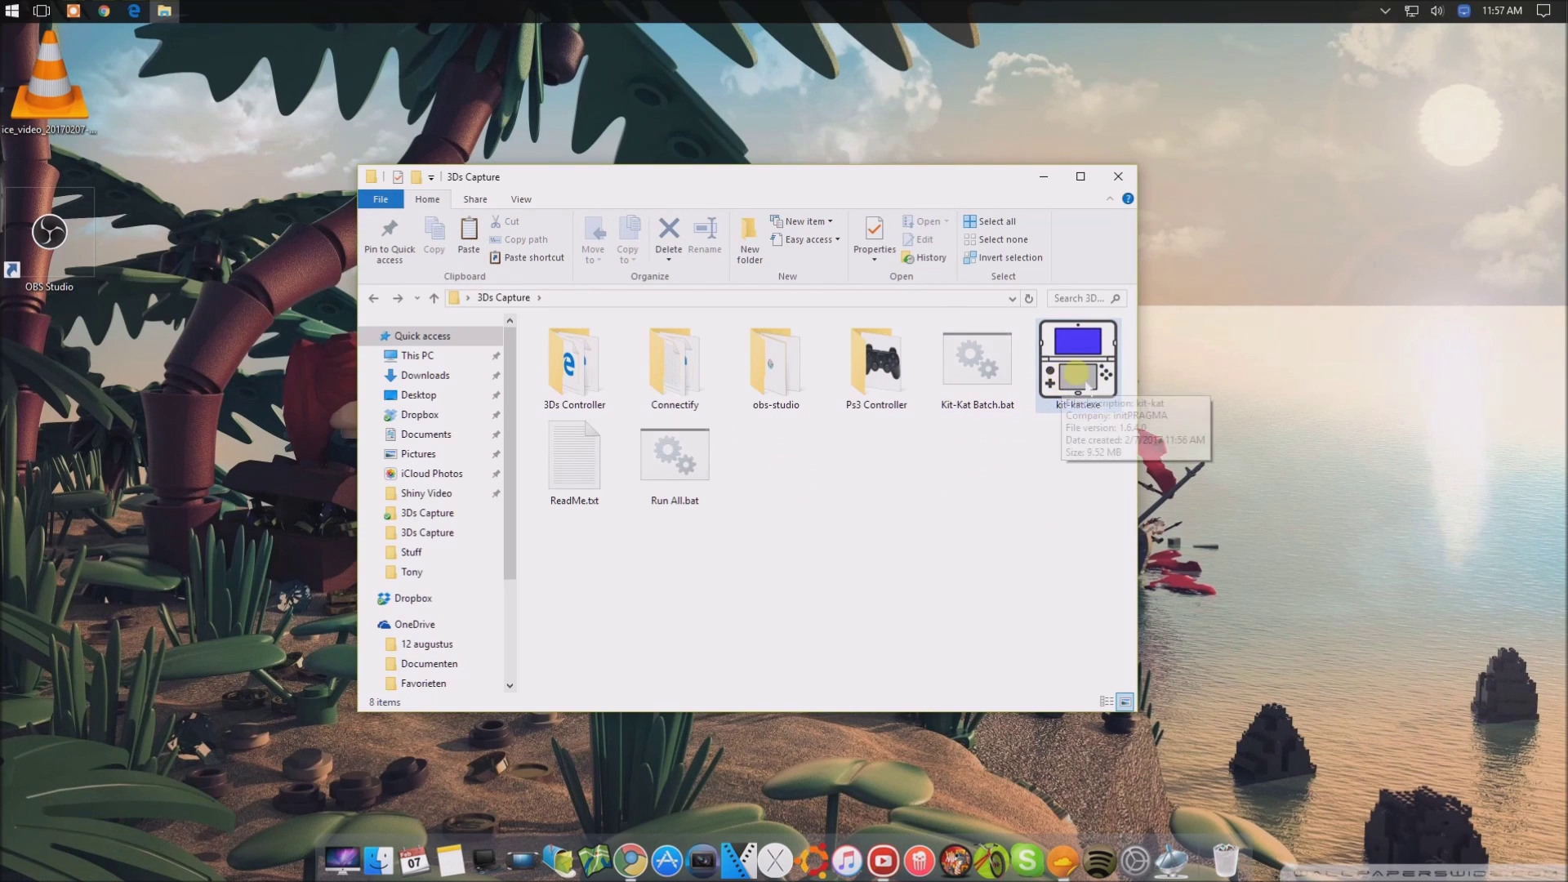
Step: Launch kit-kat.exe and, in its viewer settings, enable Auto-Connect on Launch and Show NTRViewer Console and set Quality to 95
click(1087, 383)
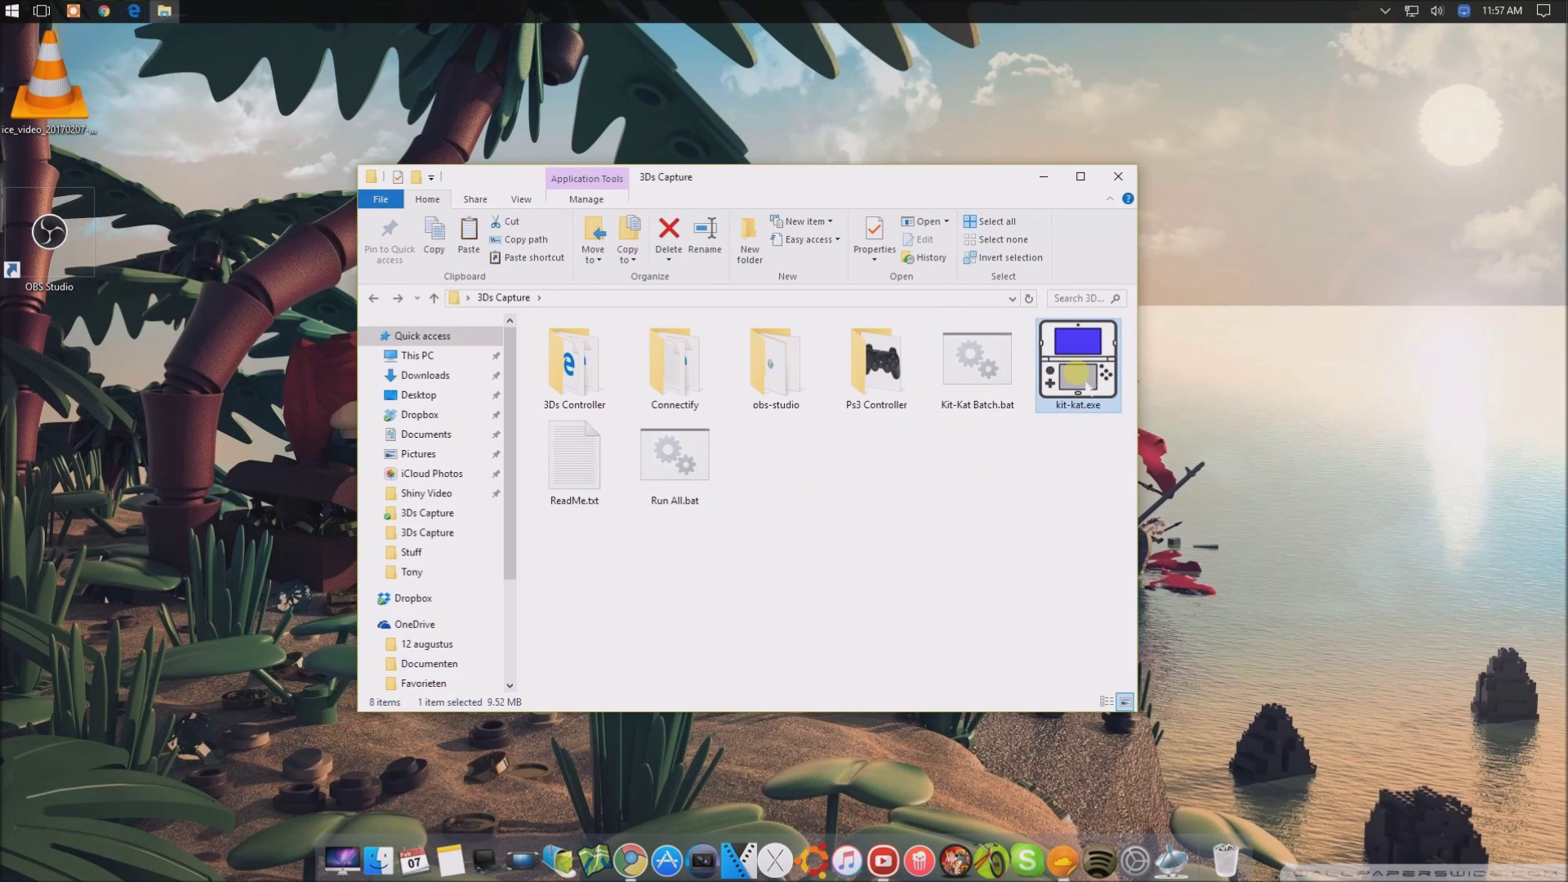
double_click(1078, 374)
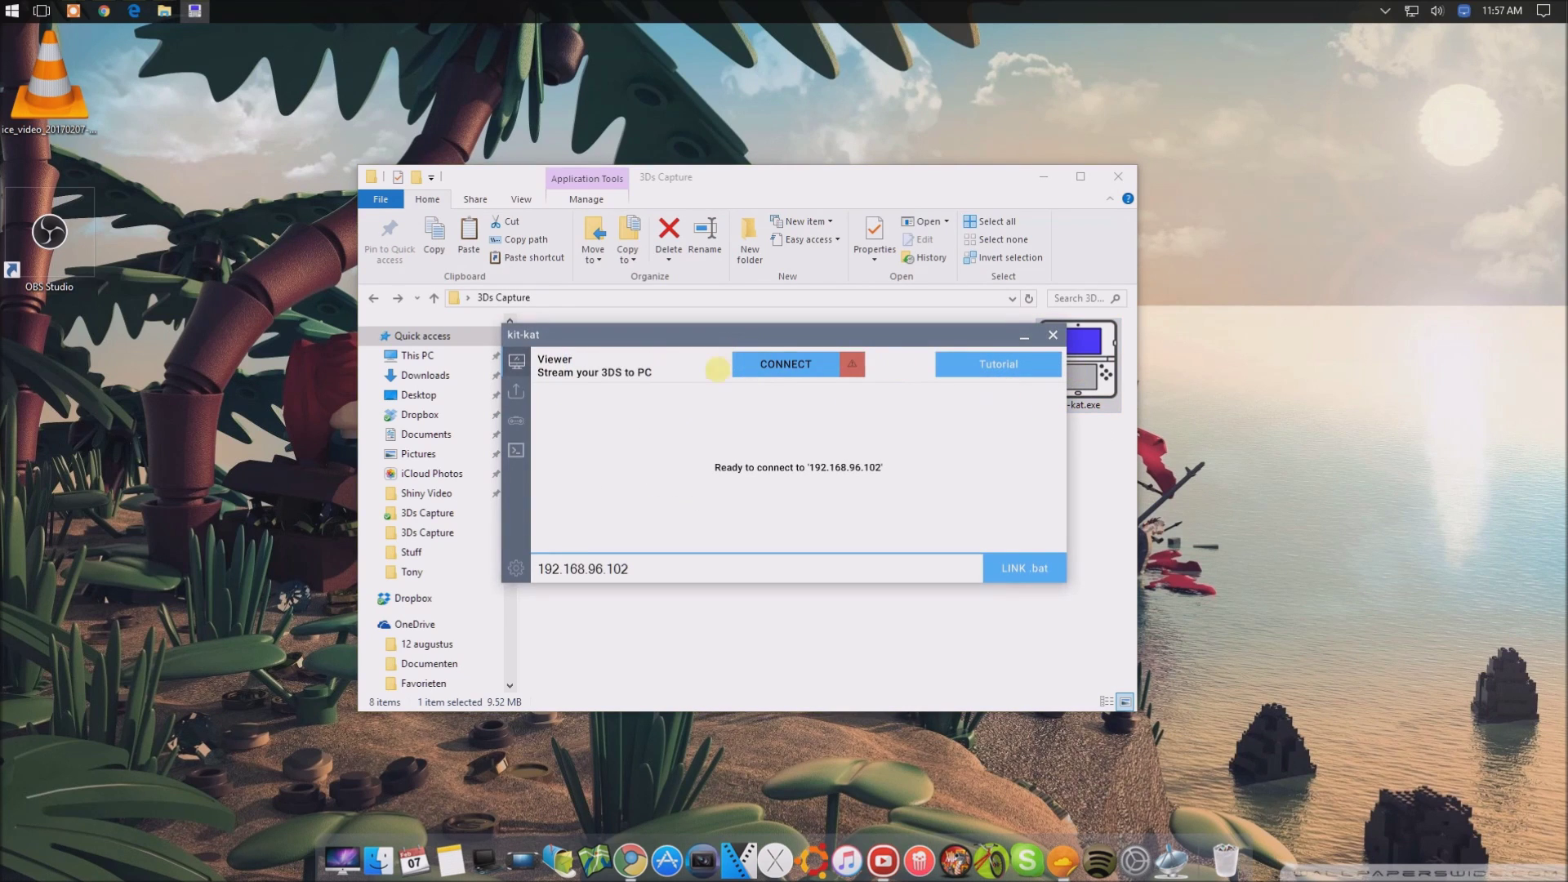
drag(634, 570, 555, 569)
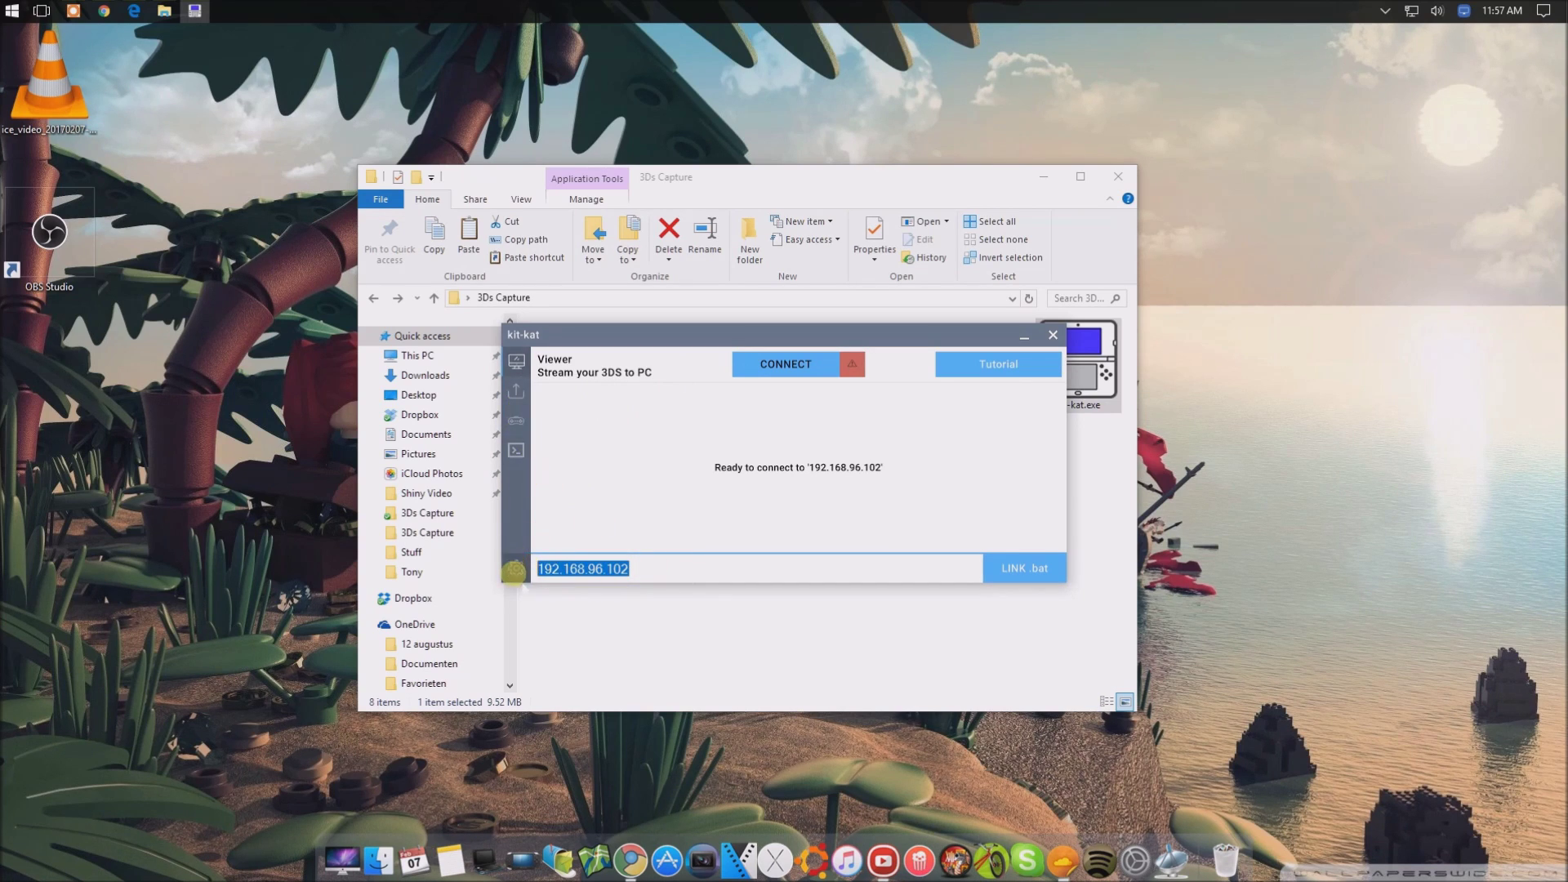
click(523, 565)
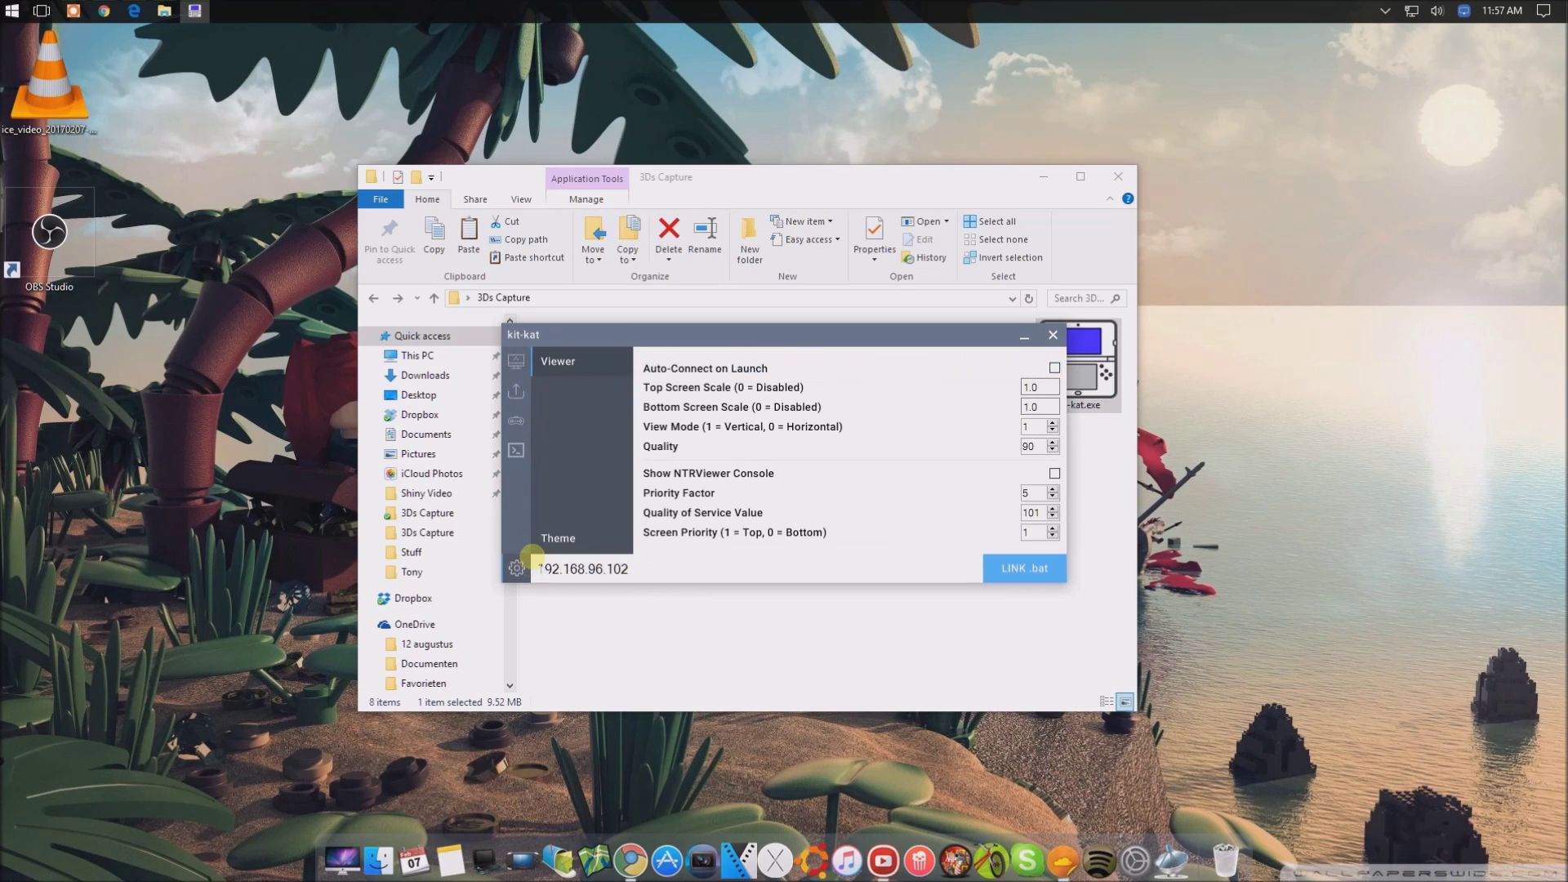
click(1054, 368)
Step: Link Kit-Kat Batch.bat from the desktop 3Ds Capture folder to kit-kat
click(1031, 564)
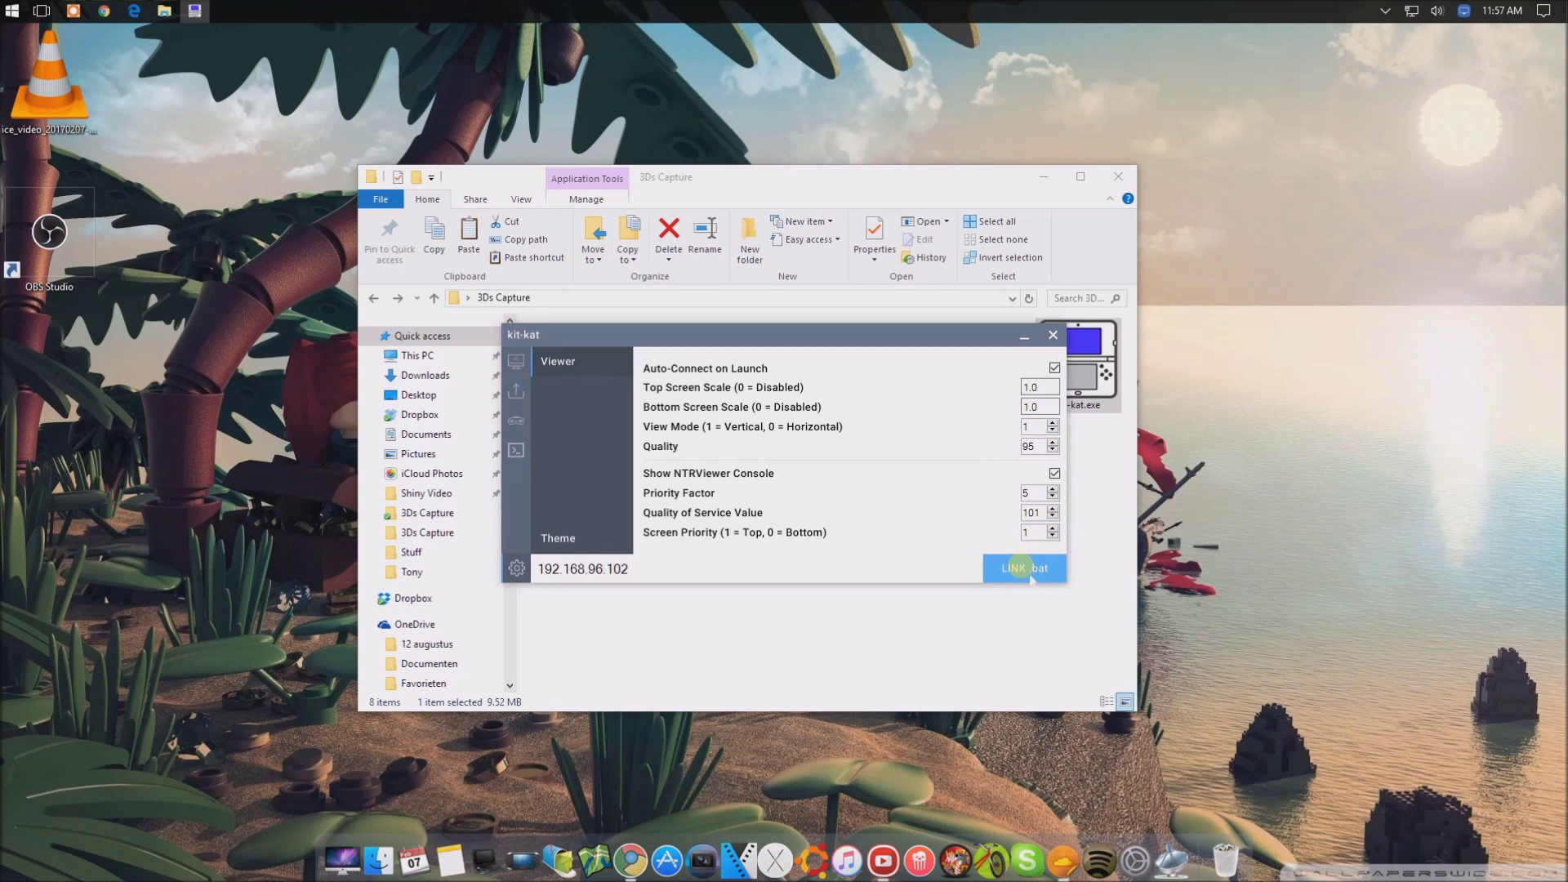
click(1027, 570)
scroll(596, 496, up, 5)
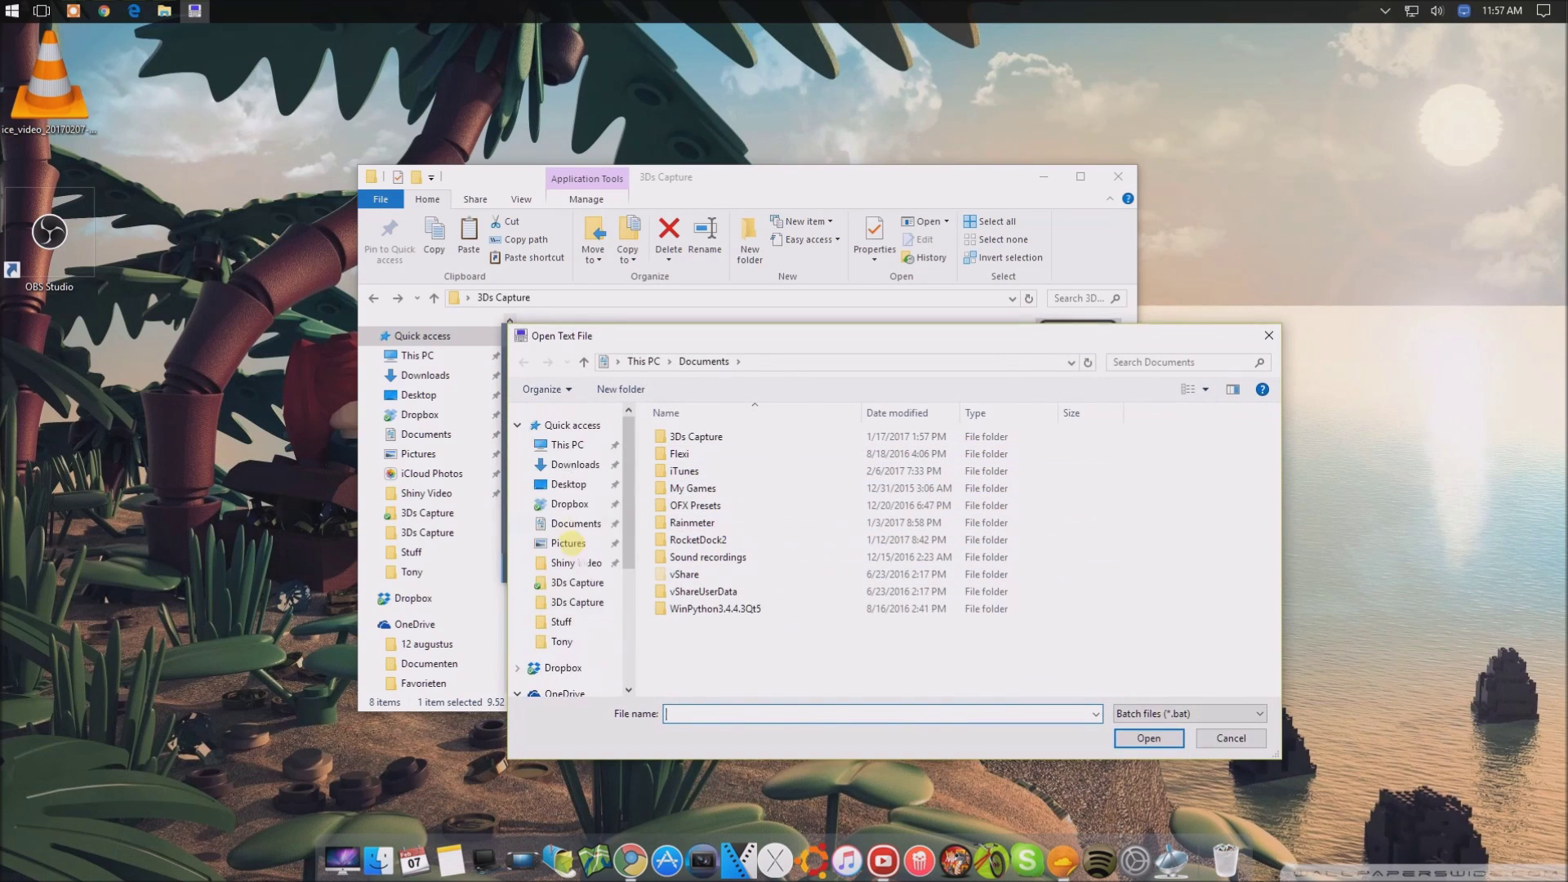
click(569, 483)
double_click(723, 459)
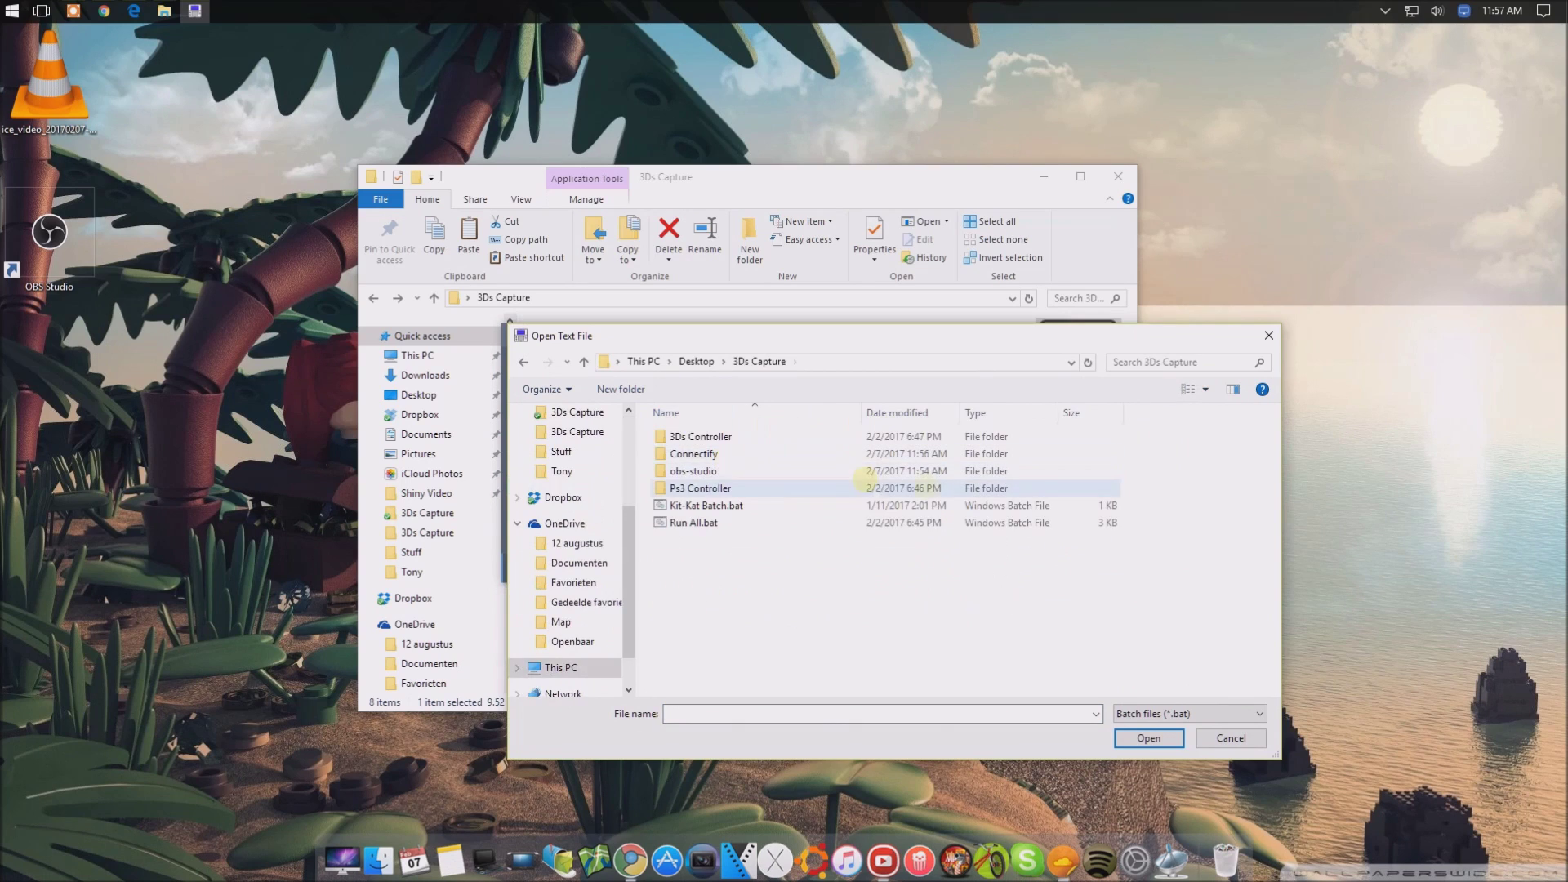
double_click(702, 506)
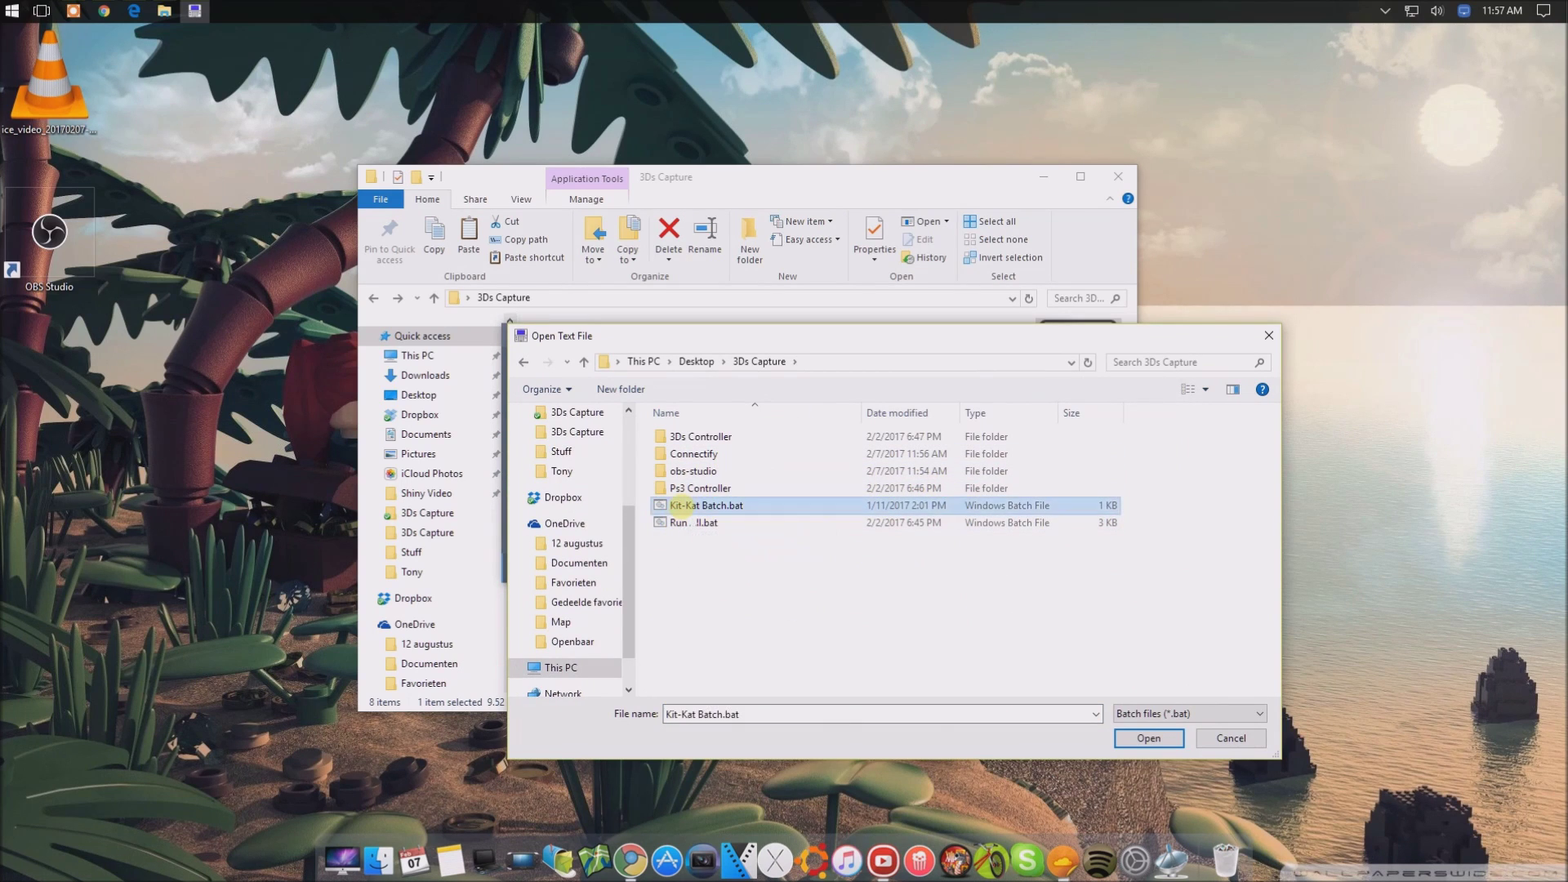
click(886, 515)
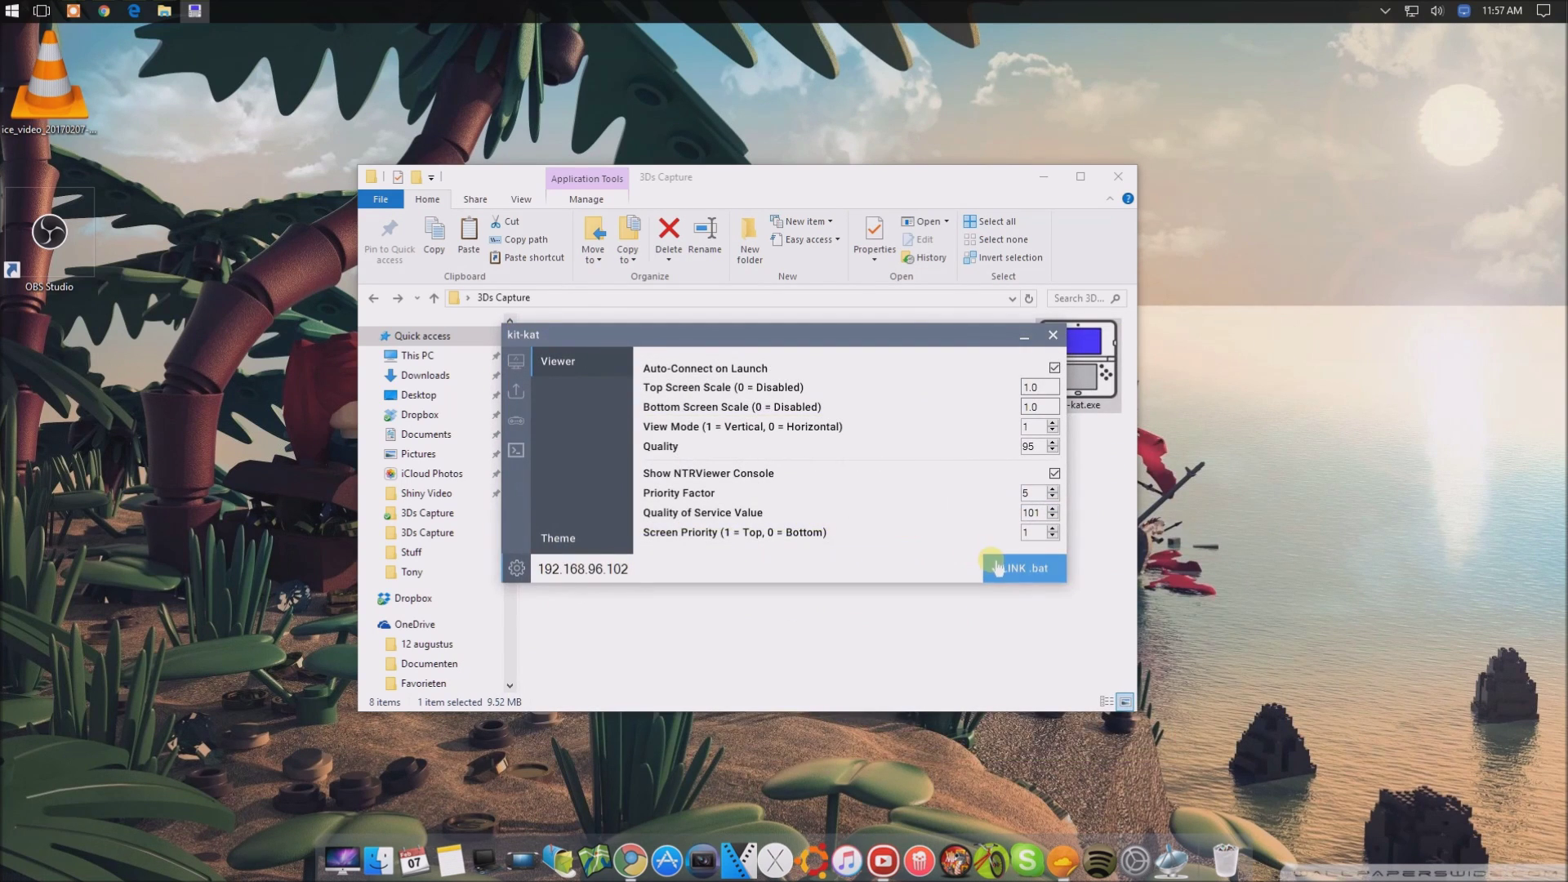
Step: Look through the 3DS Input Redirector of kit-kat, including its IP address and keyboard controls screens
click(514, 462)
click(517, 421)
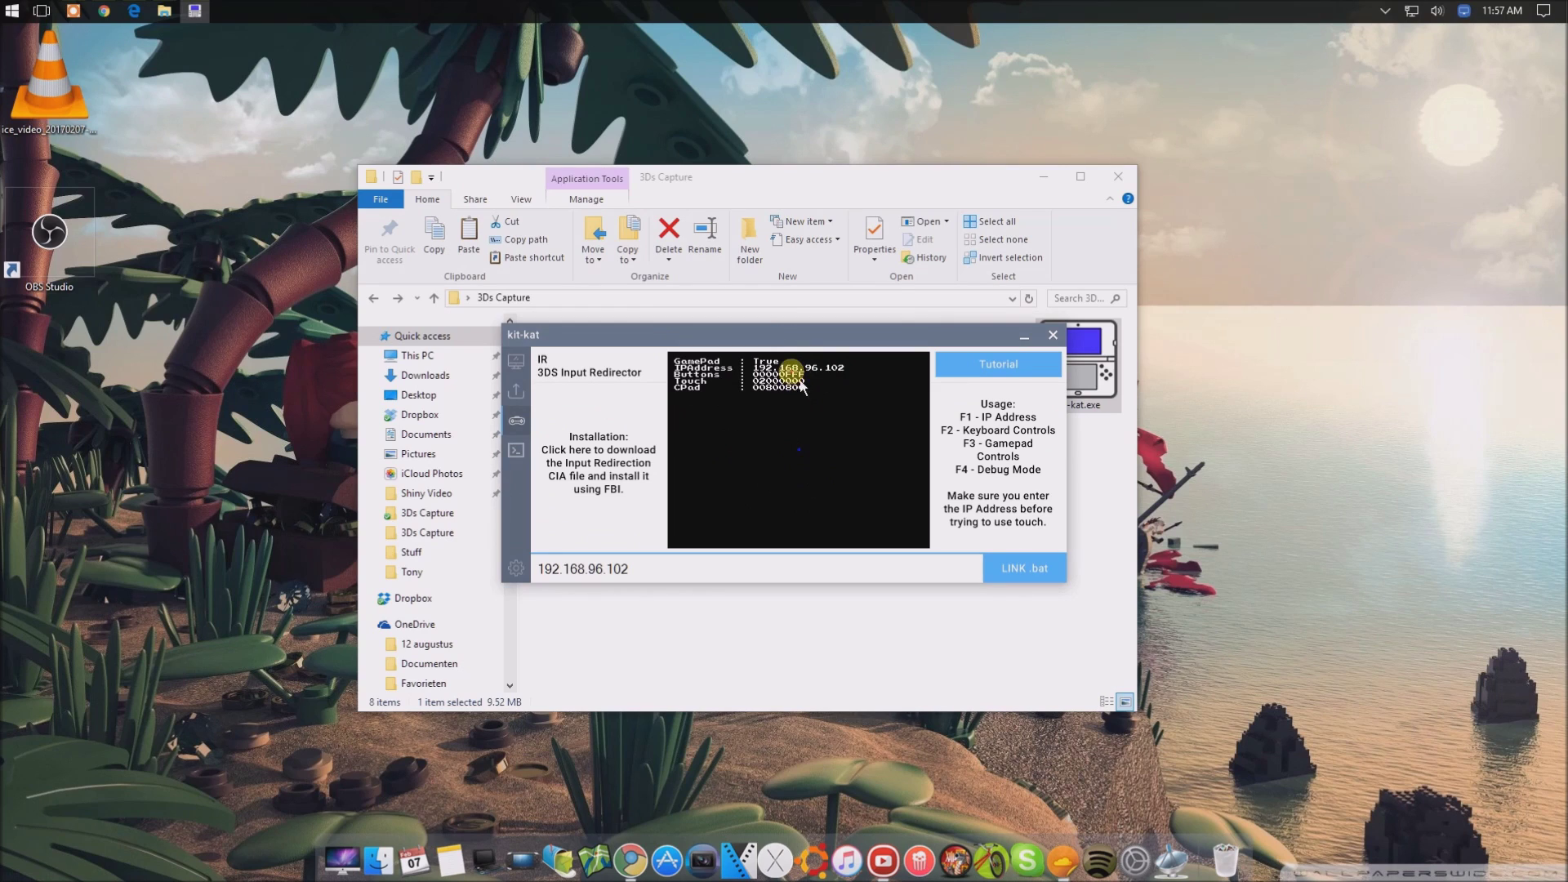
key(F1)
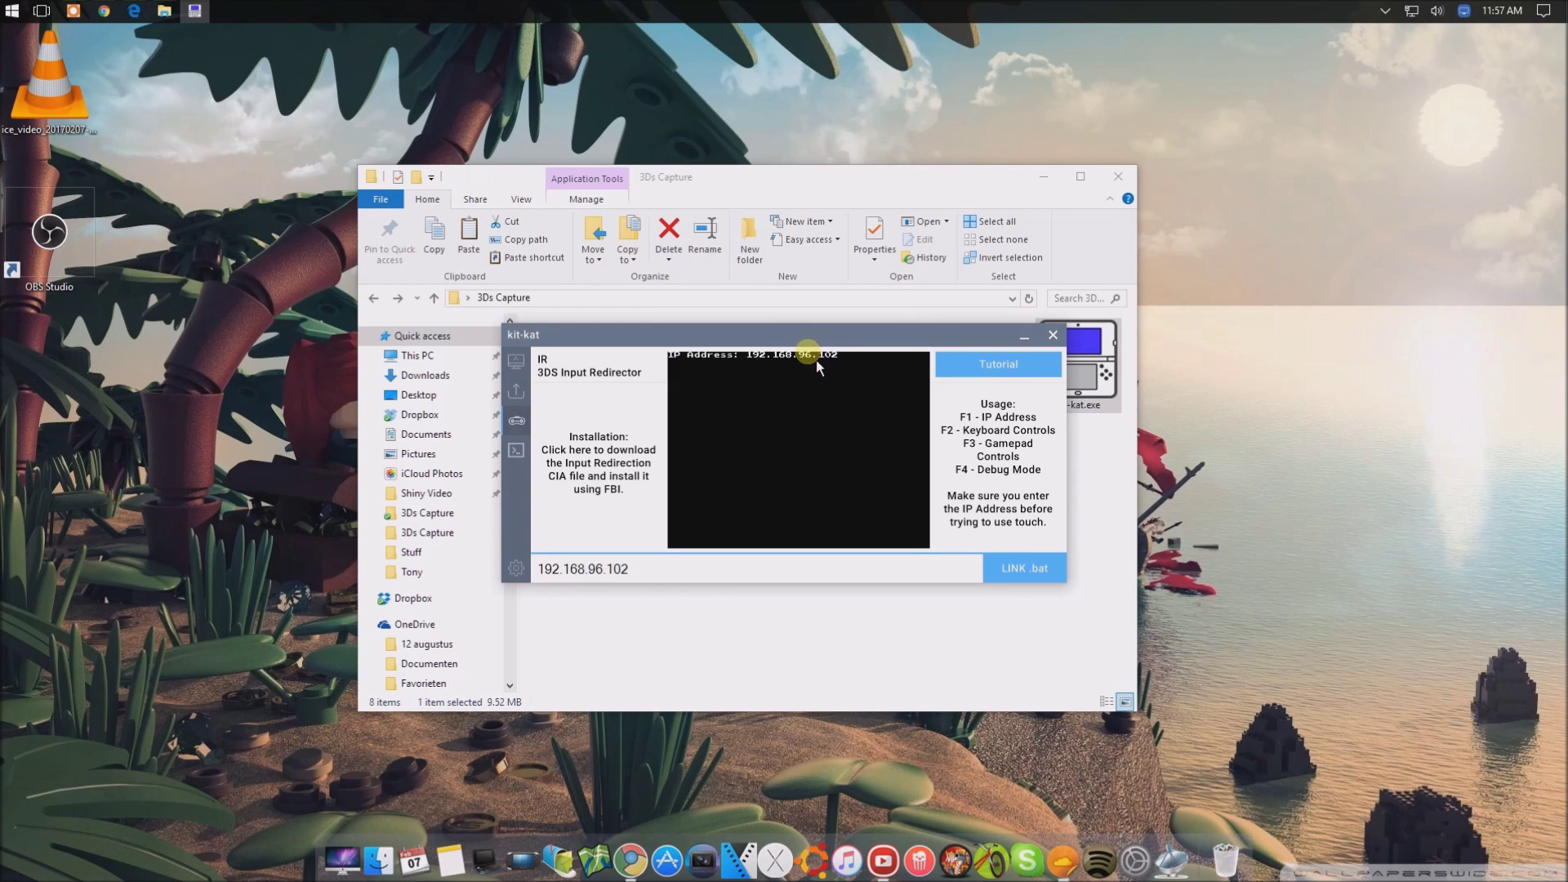
key(F2)
click(851, 511)
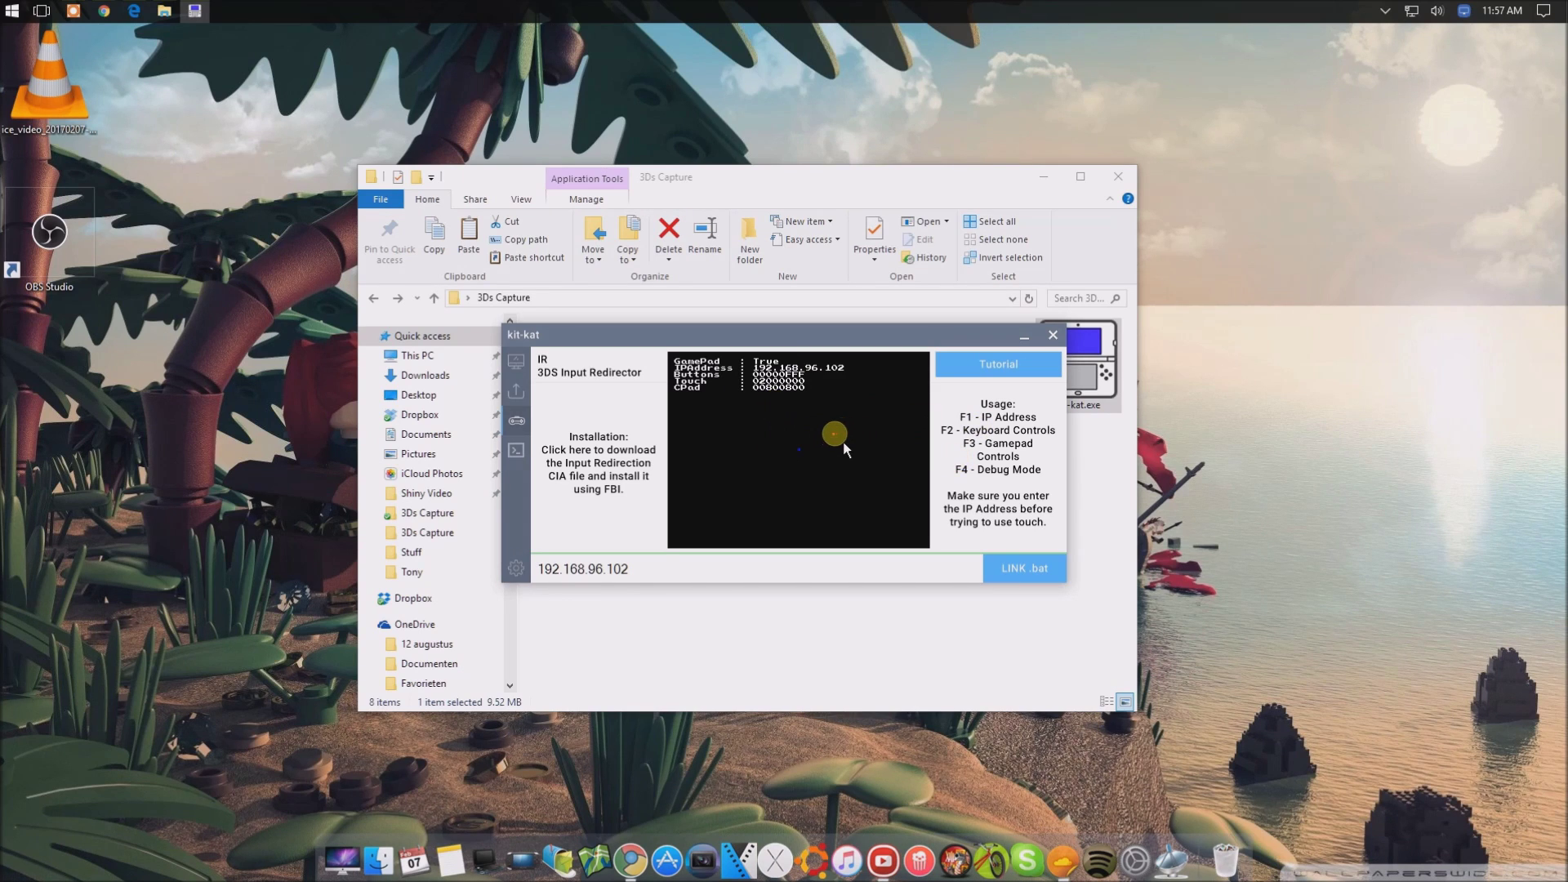
Step: View the GitHub release pages of InputRedirection and InputRedirectionClient through the shortcuts in the 3Ds Controller folder
drag(704, 335, 885, 426)
click(555, 367)
double_click(556, 368)
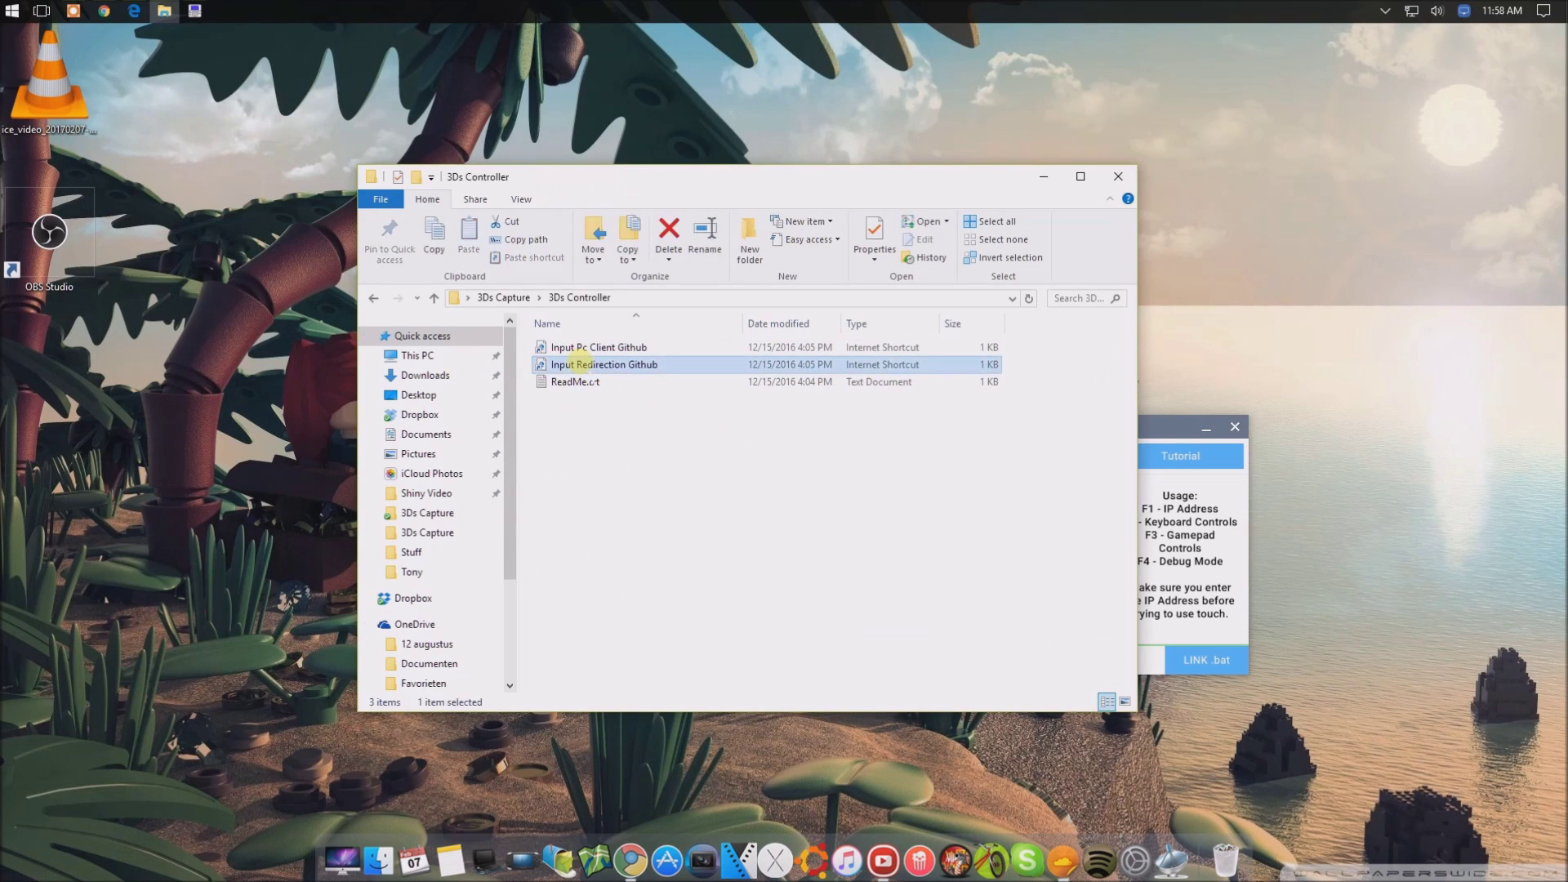
double_click(571, 363)
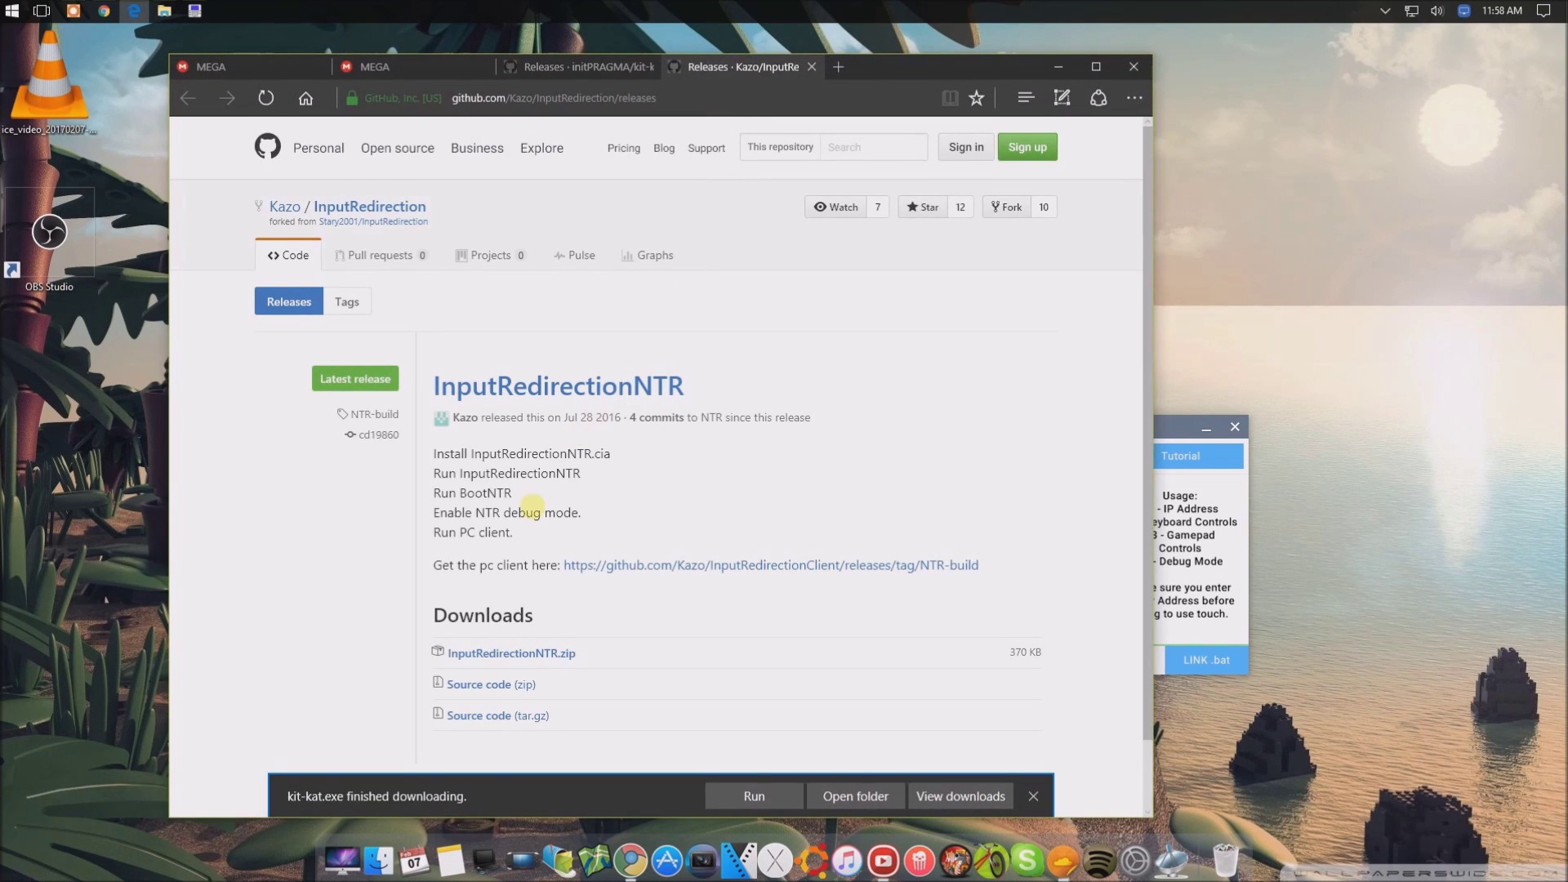
click(1059, 66)
double_click(588, 351)
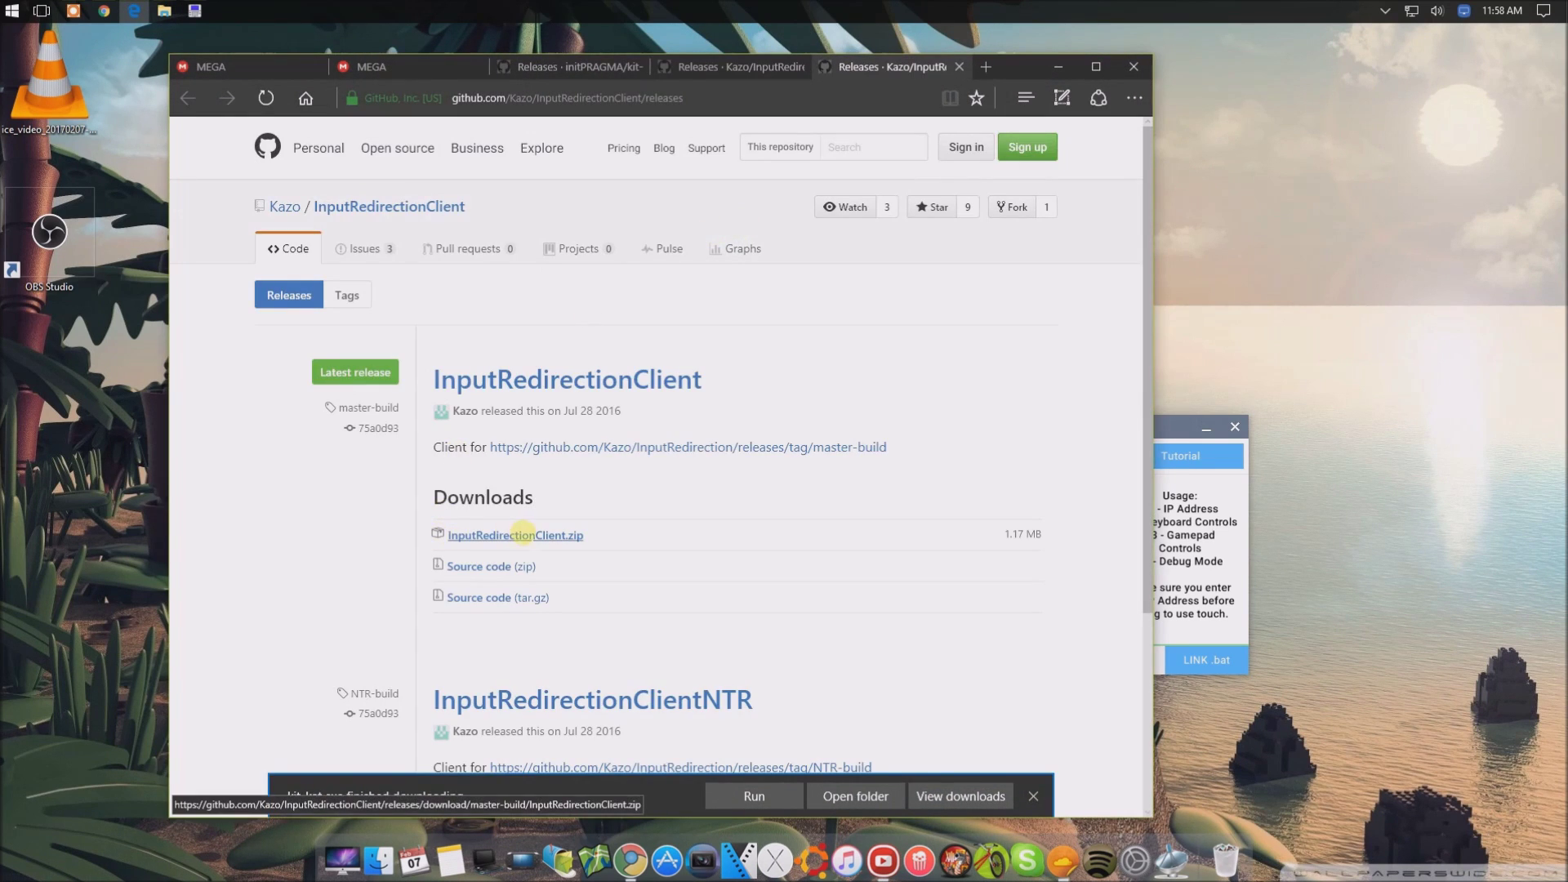
click(1059, 66)
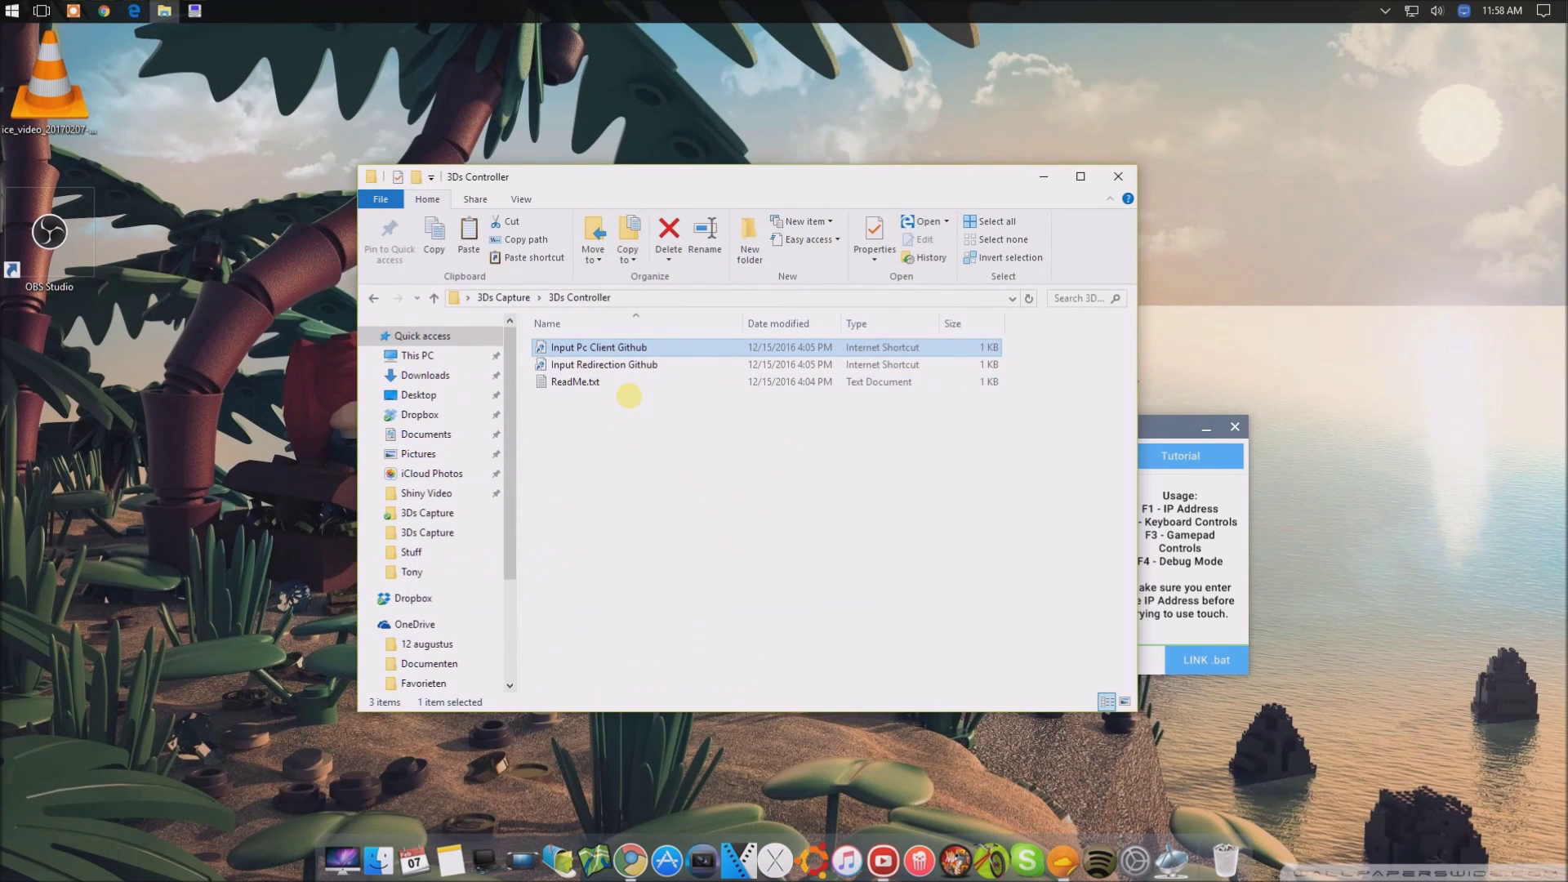
Step: Close kit-kat and return to the 3Ds Capture folder
click(1150, 500)
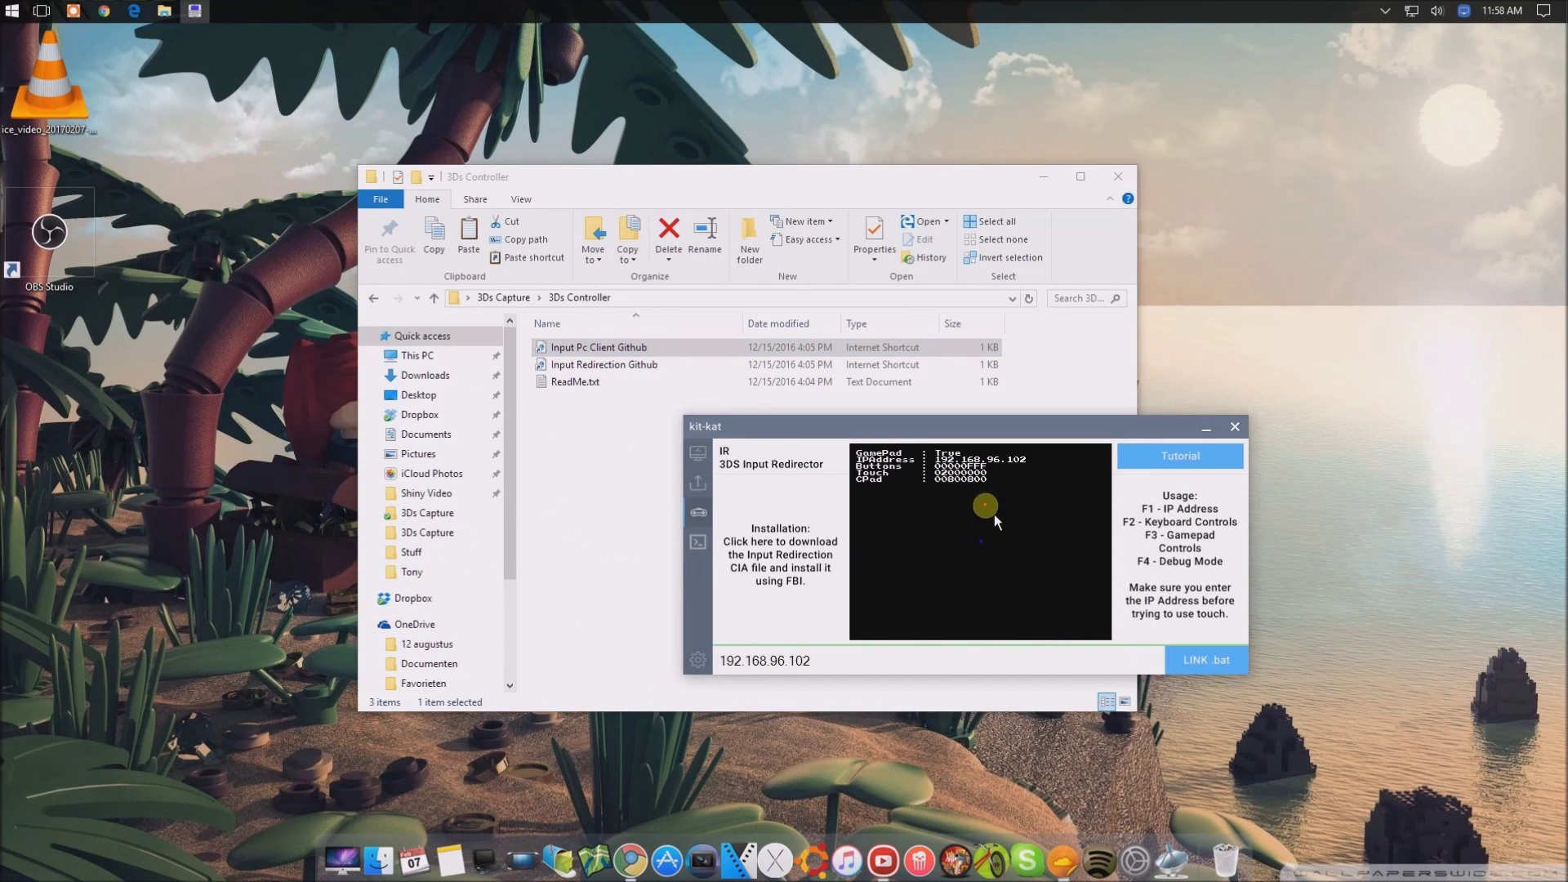
click(698, 463)
drag(754, 433, 426, 475)
click(383, 578)
click(907, 468)
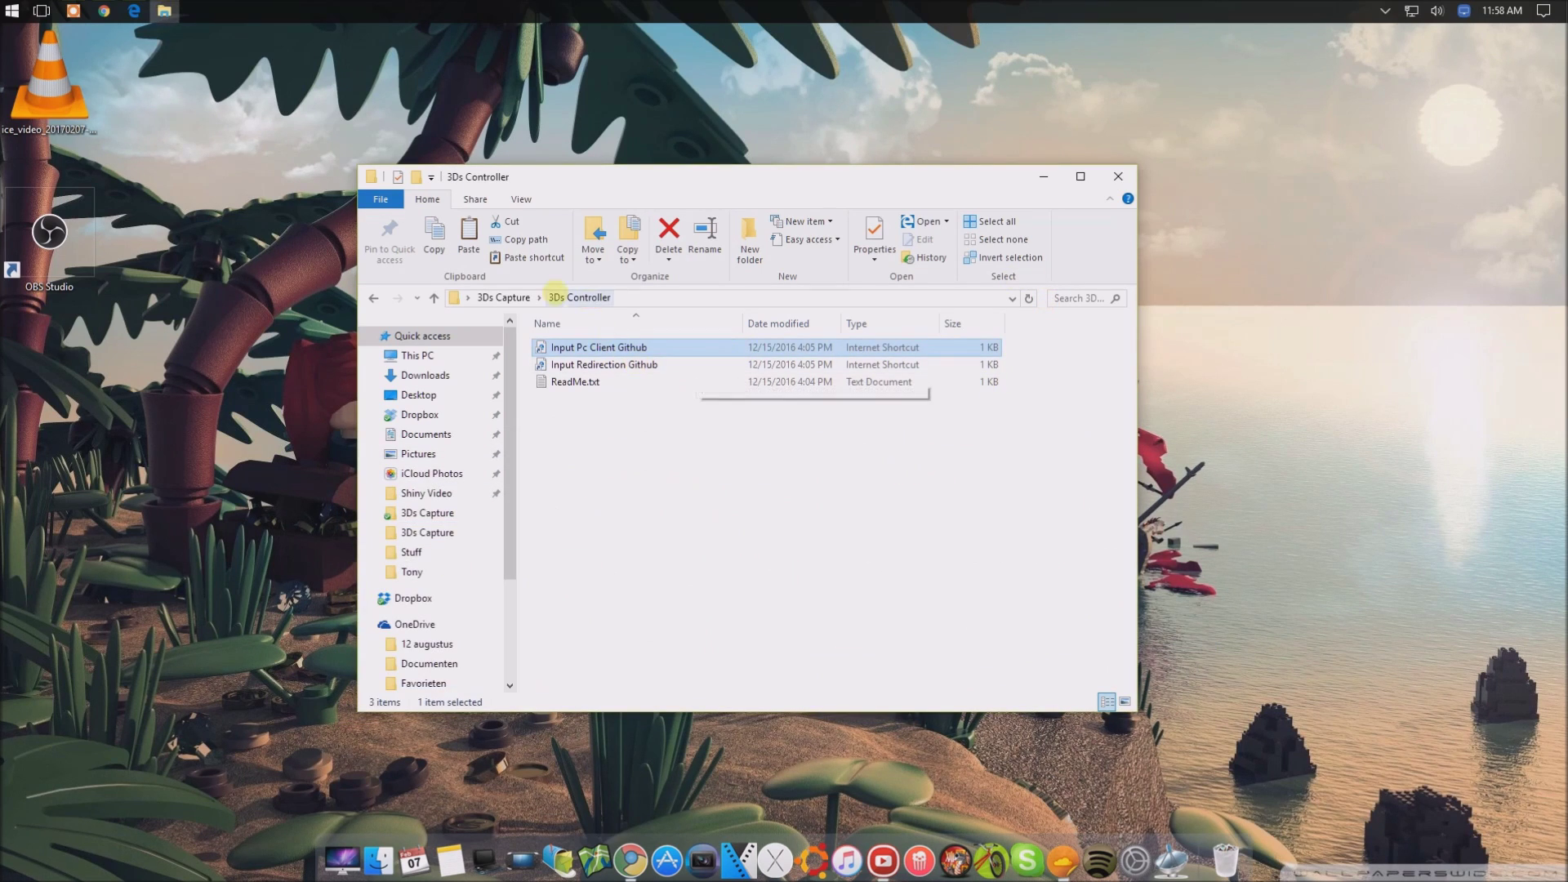
click(503, 298)
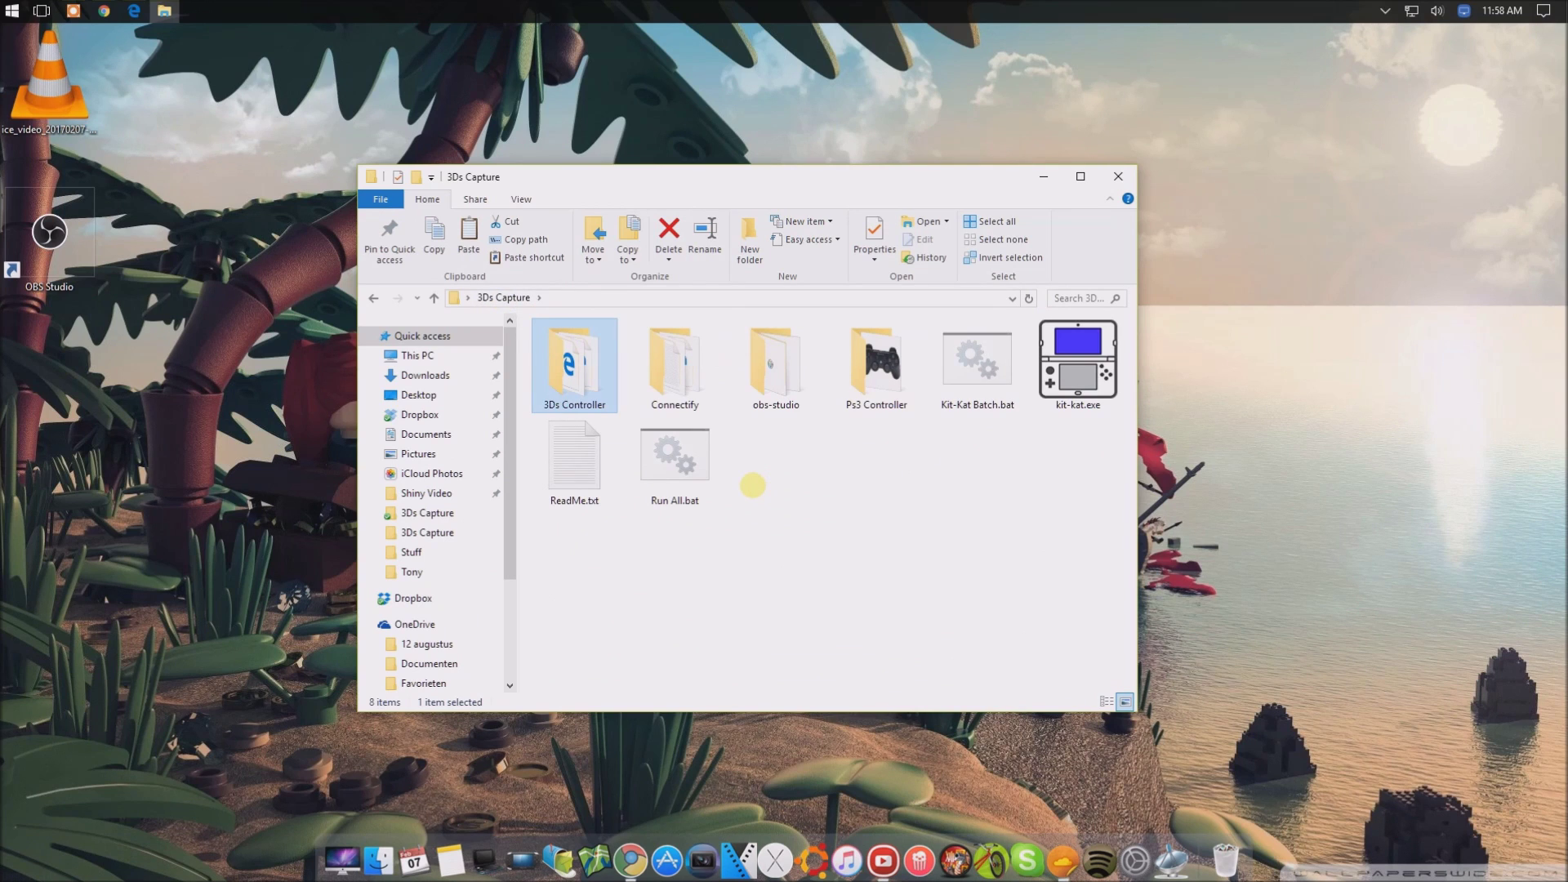
Step: Open Run All.bat for editing in Notepad and enlarge its window near the top of the screen
right_click(745, 445)
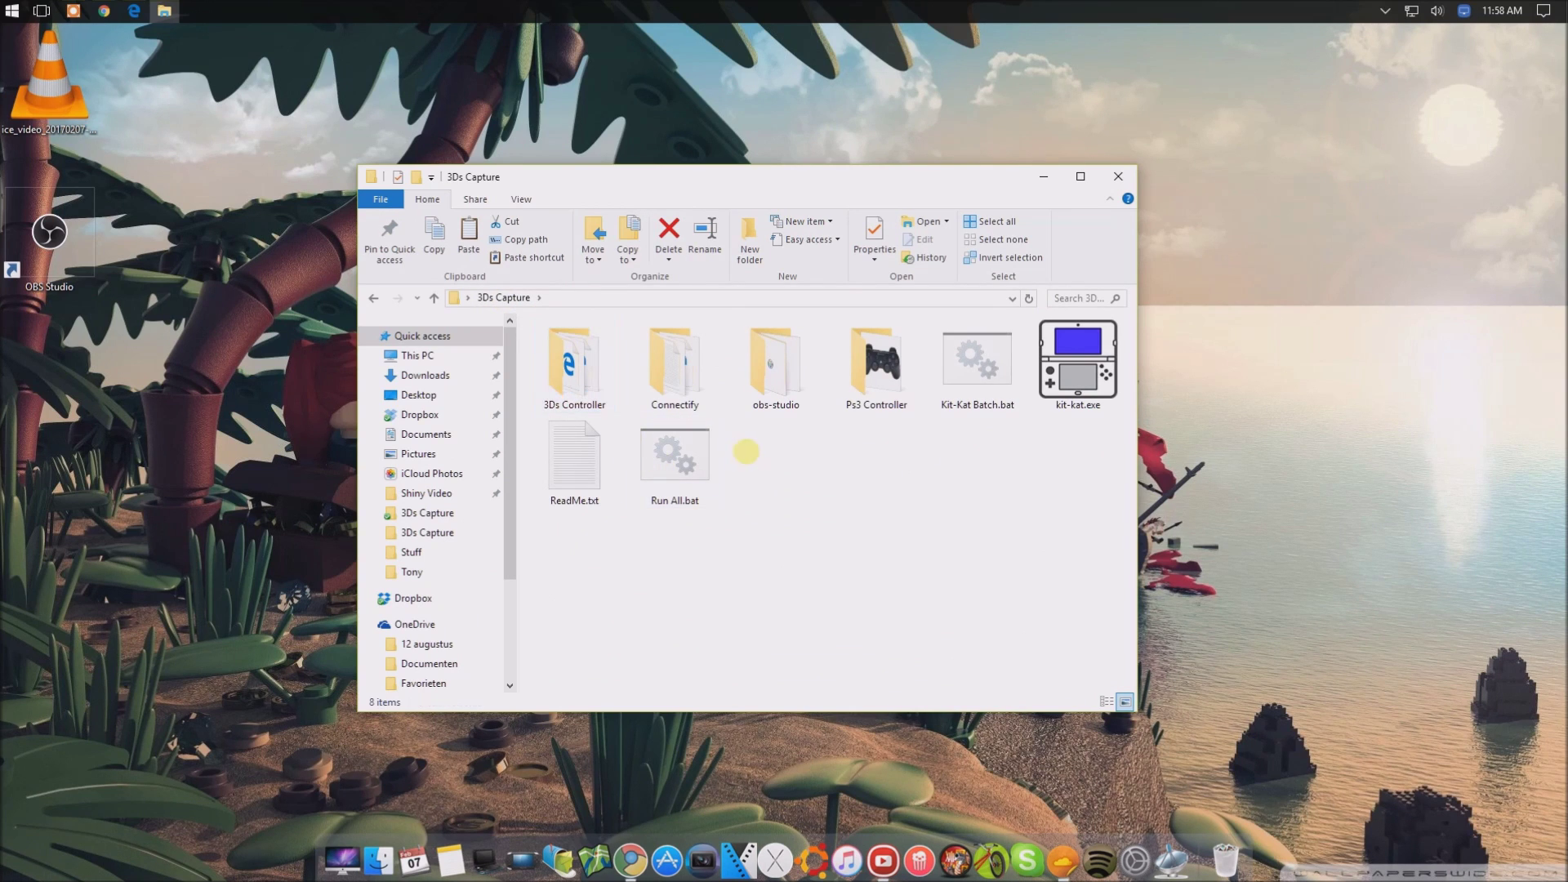
right_click(677, 440)
click(581, 451)
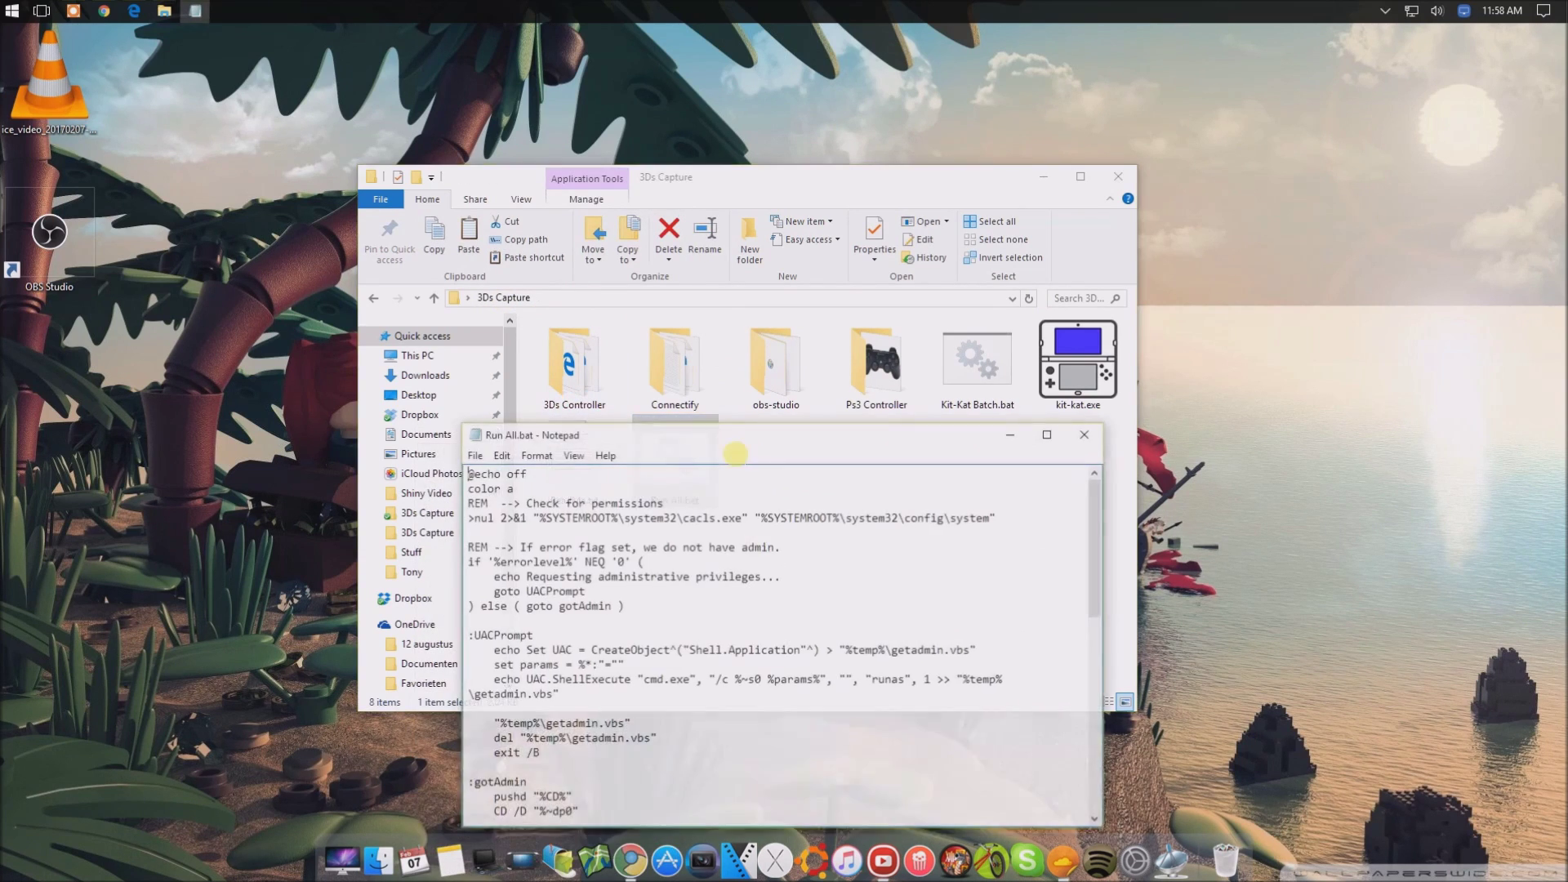
drag(735, 437, 806, 55)
drag(805, 447, 919, 780)
drag(686, 443, 539, 402)
Step: Examine the admin-rights block and the program start, folder path and Volume Mixer window lines in Run All.bat
drag(651, 431, 269, 17)
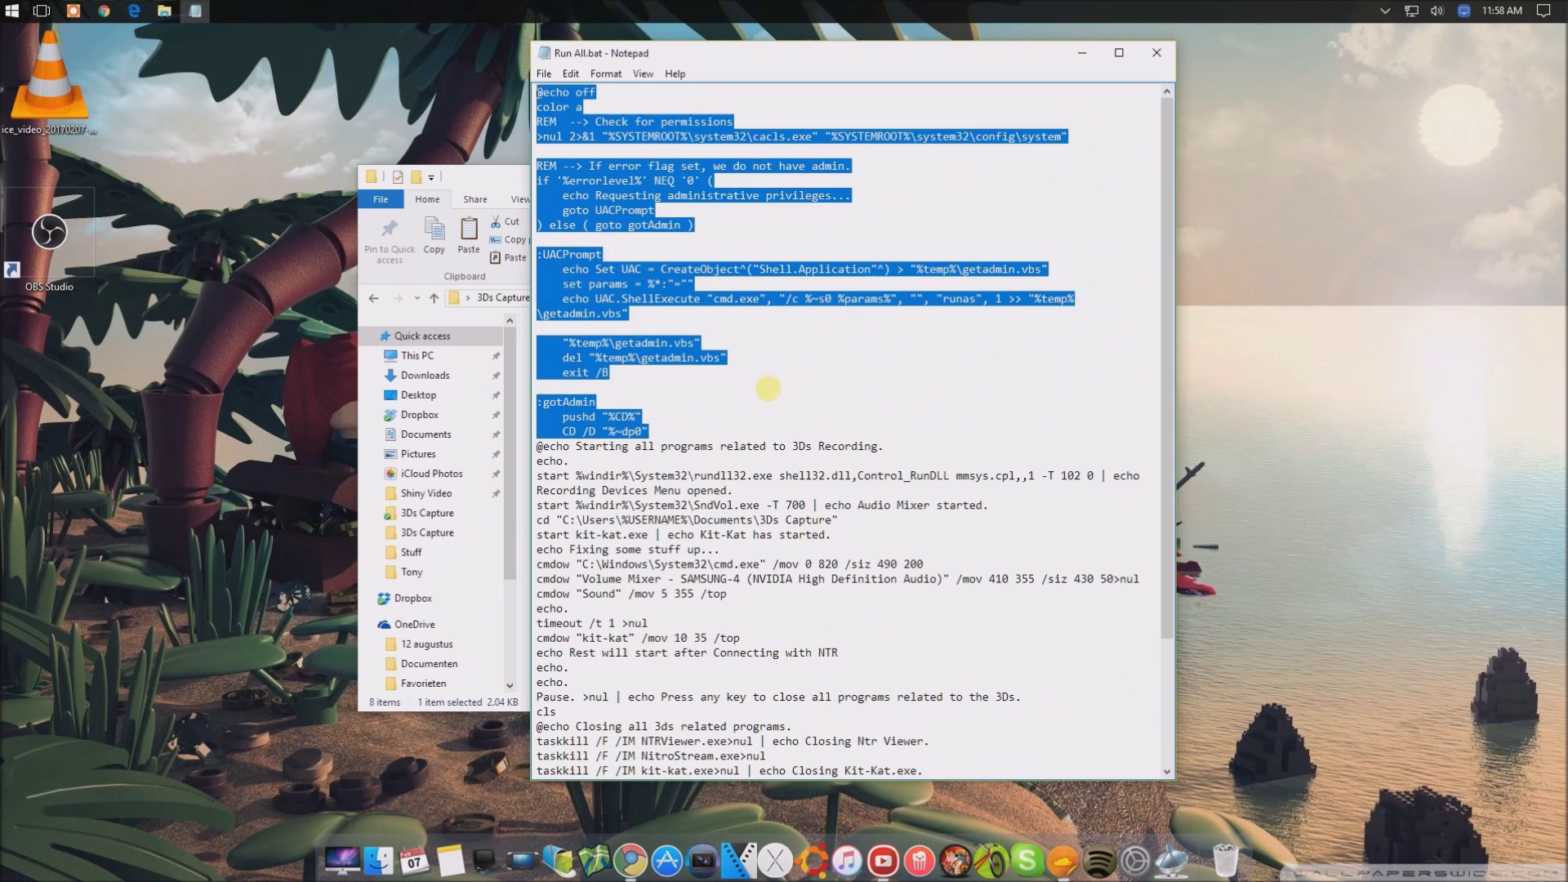
scroll(747, 382, down, 3)
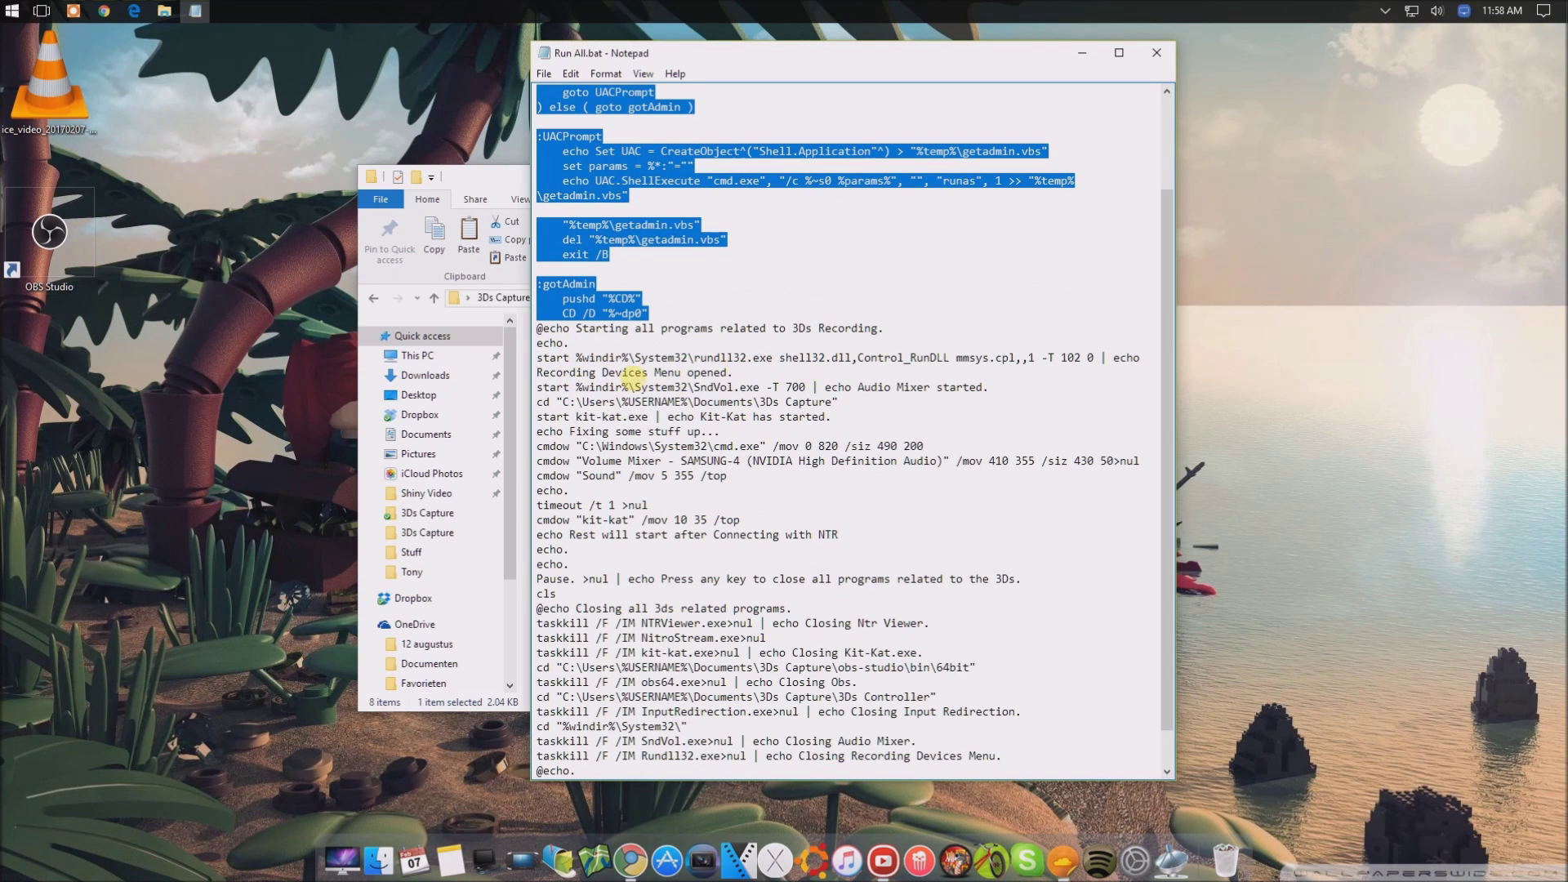
drag(575, 358, 845, 386)
drag(622, 417, 566, 417)
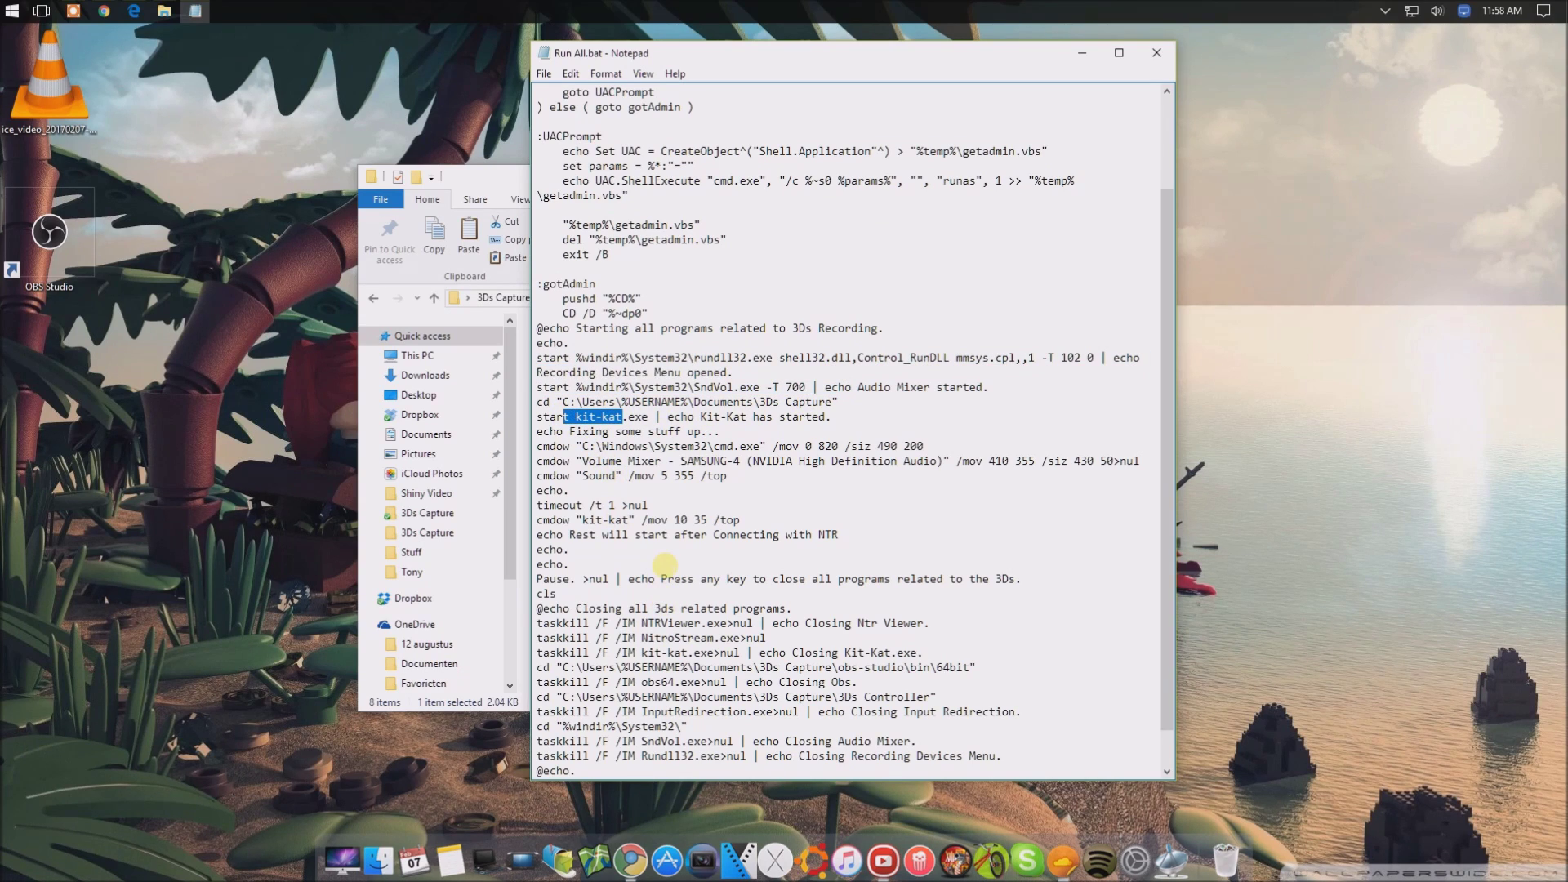
drag(576, 461, 1131, 461)
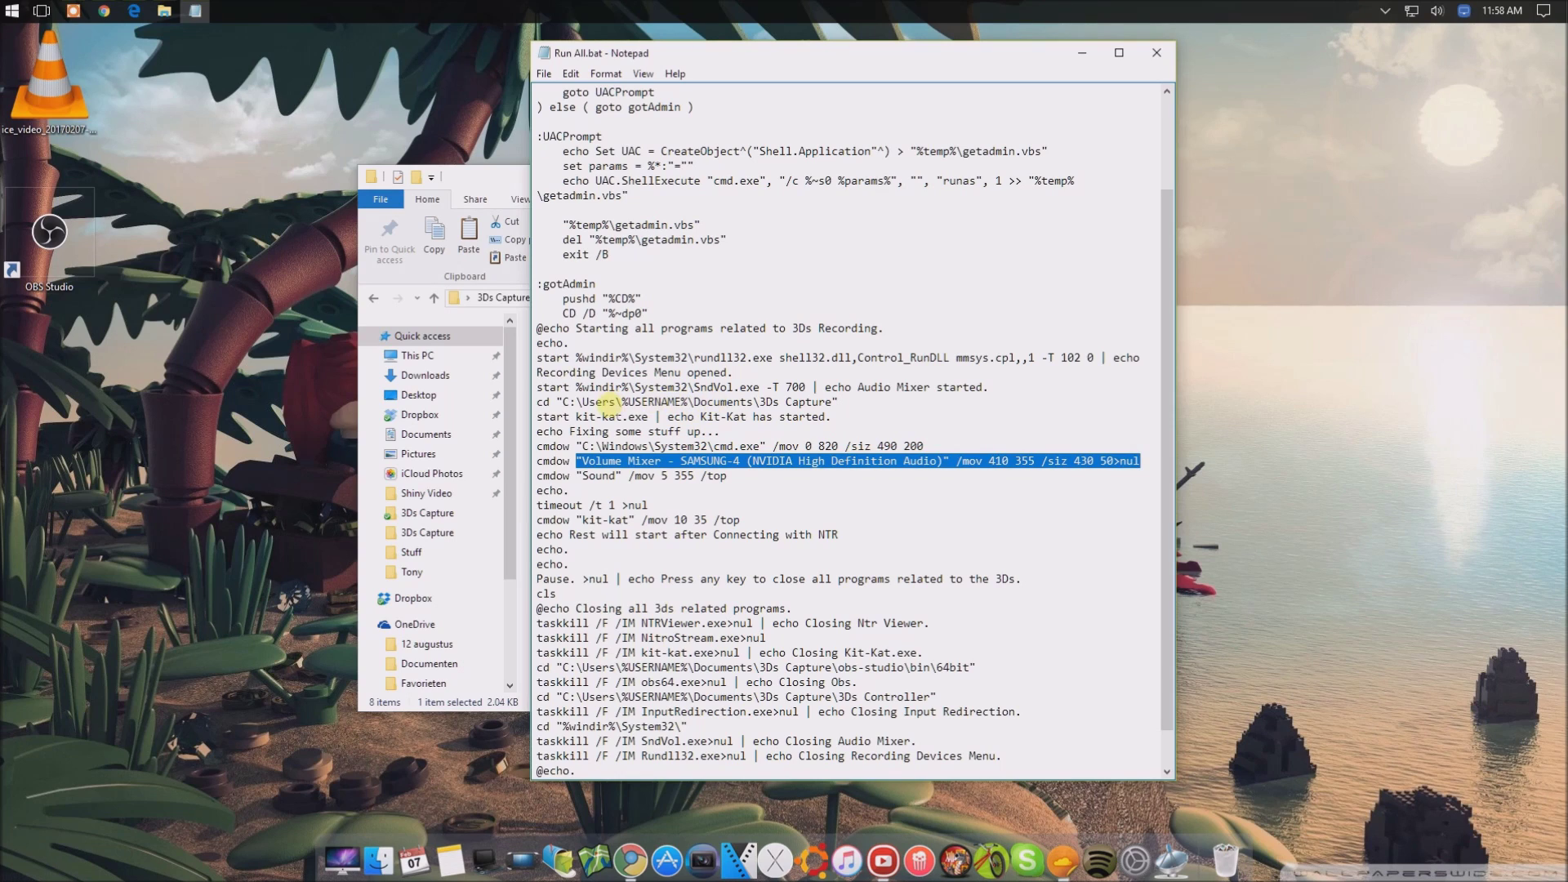
drag(568, 402, 856, 405)
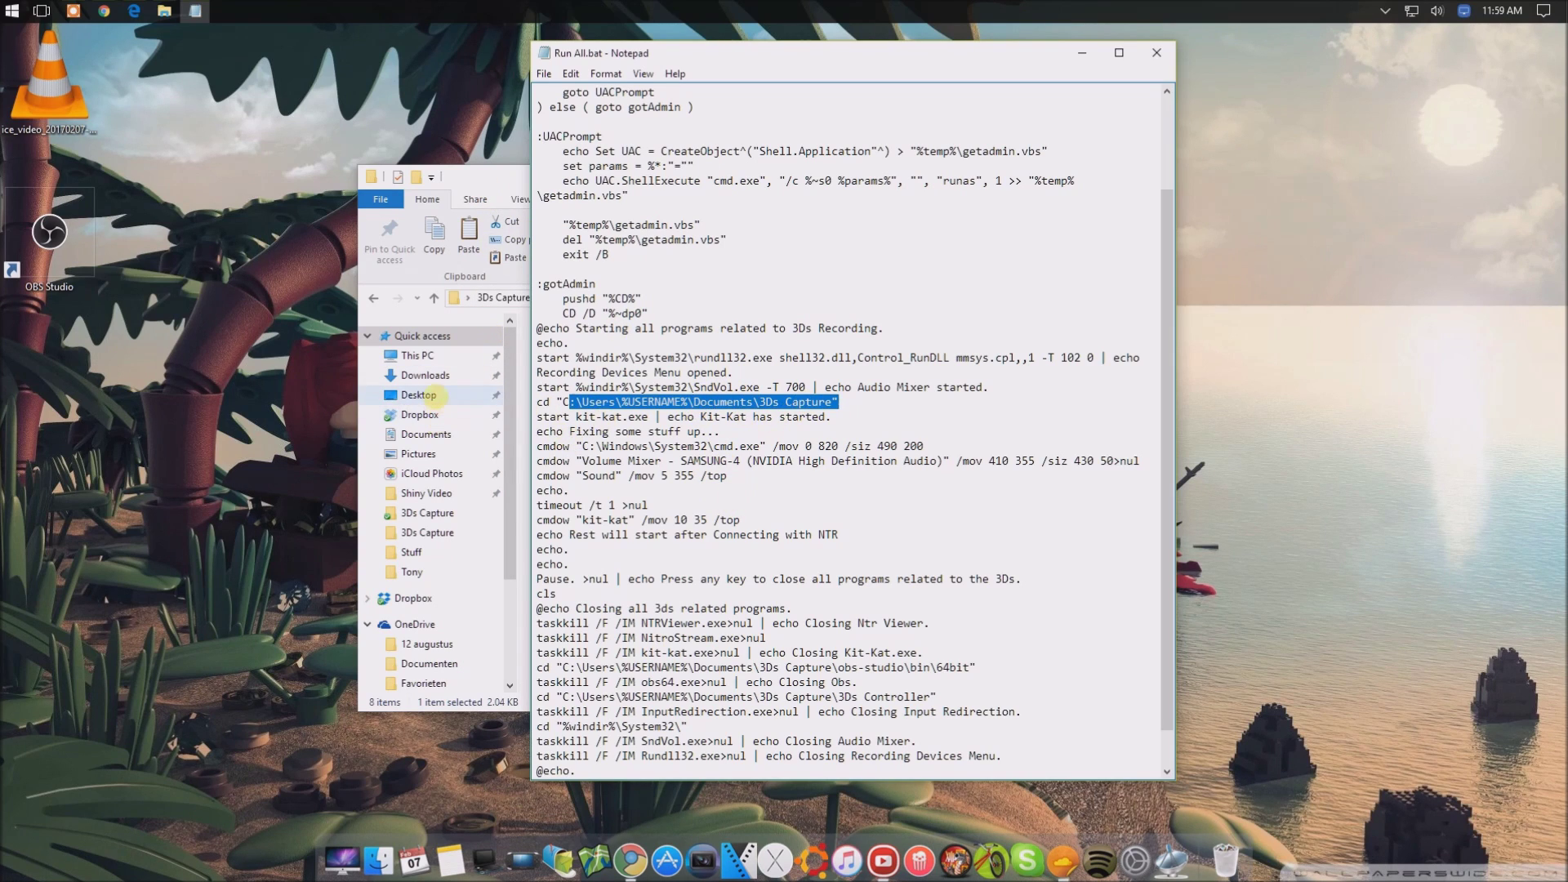
Step: Open the 3Ds Capture folder inside Documents
click(445, 396)
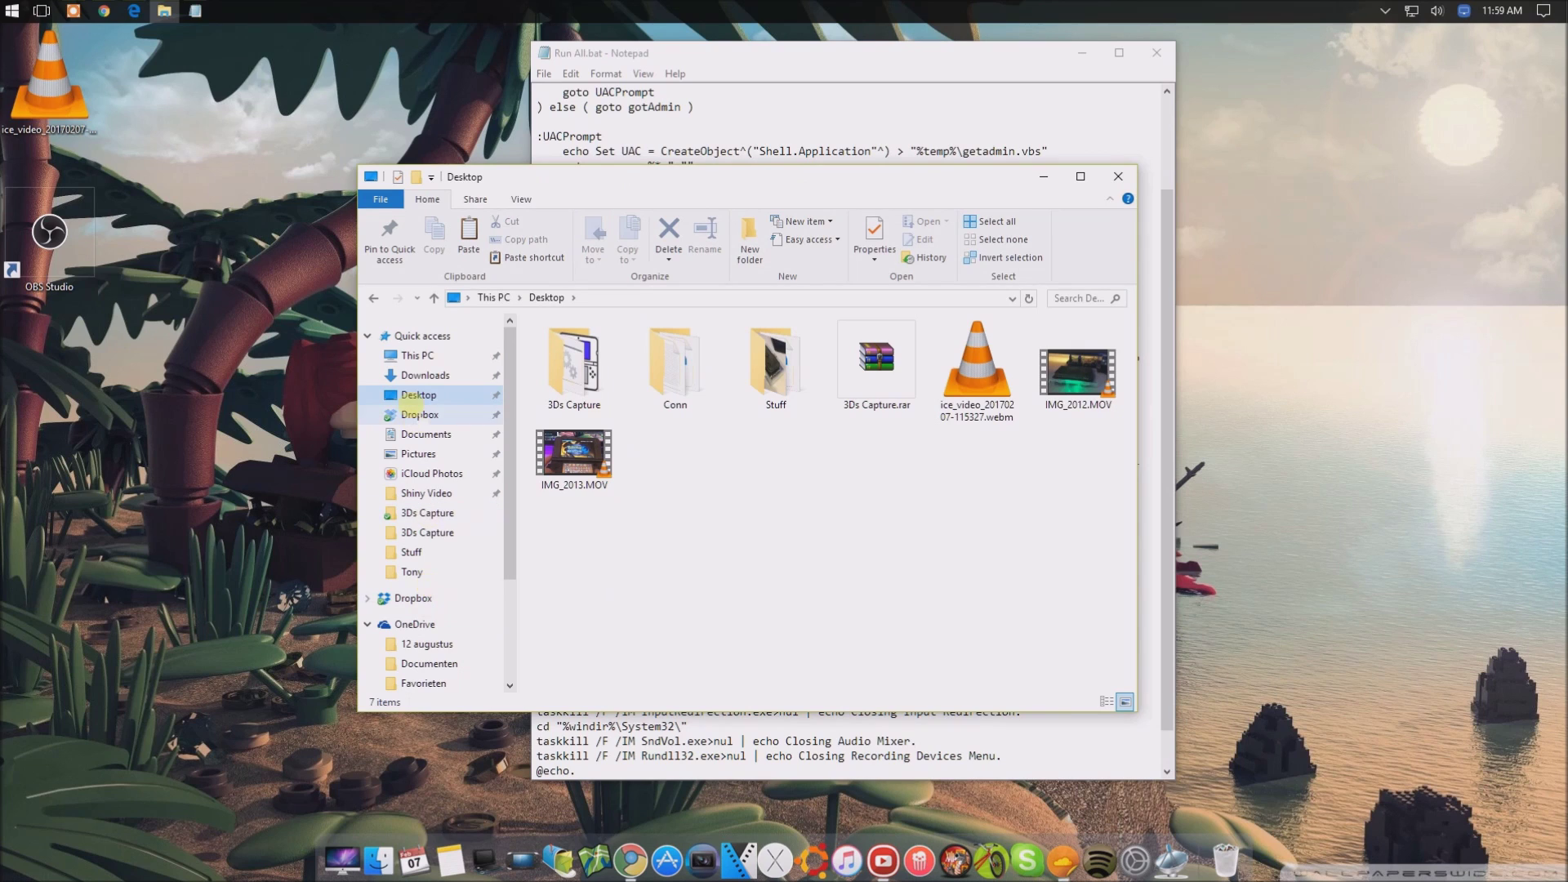
click(418, 355)
double_click(633, 365)
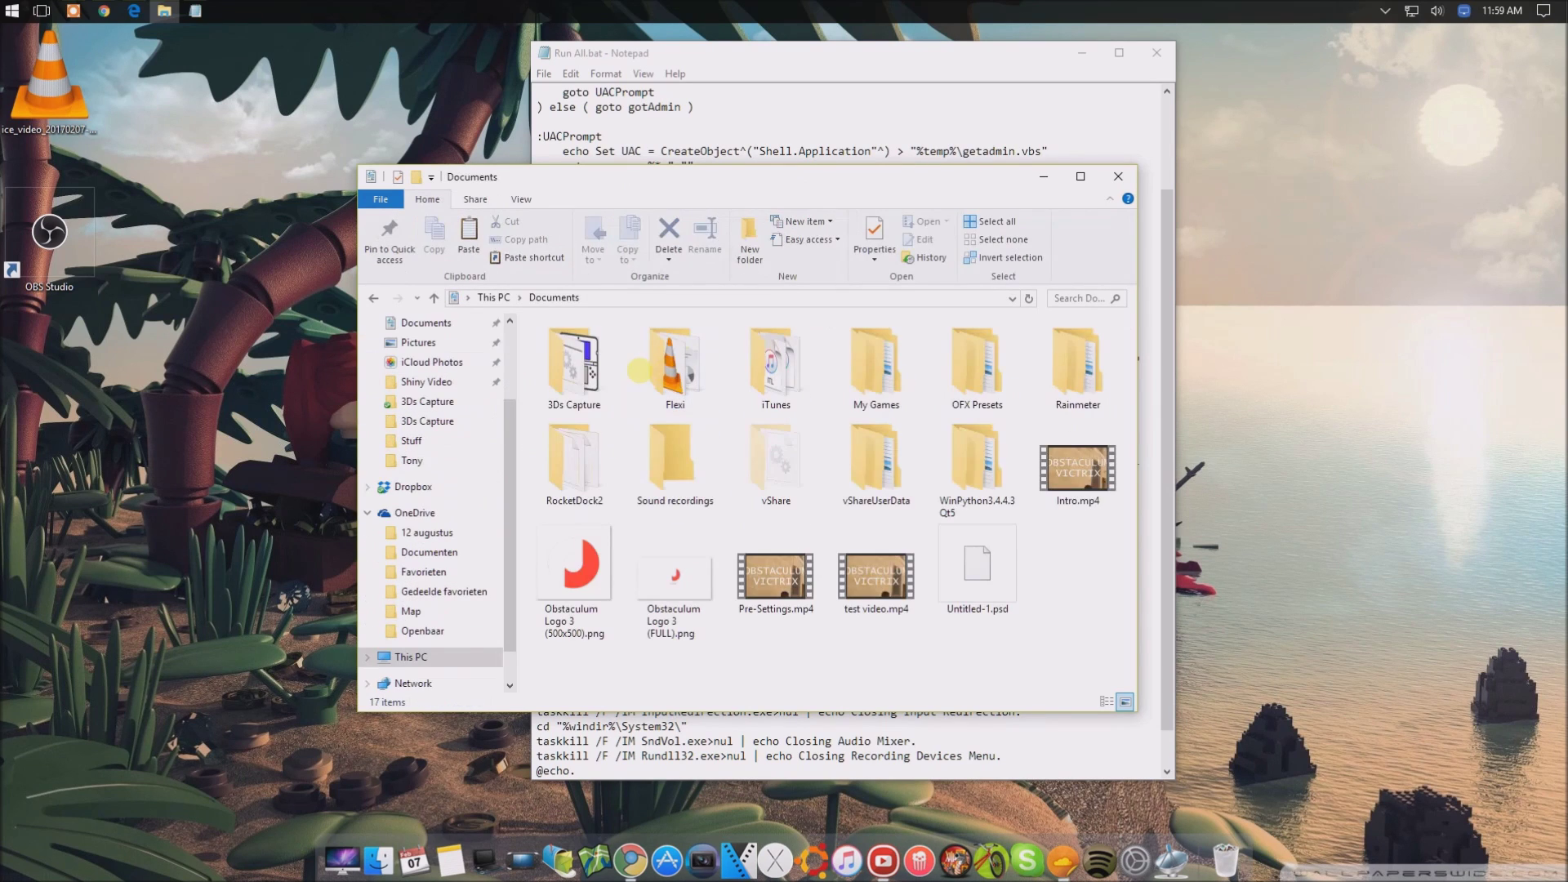
double_click(602, 372)
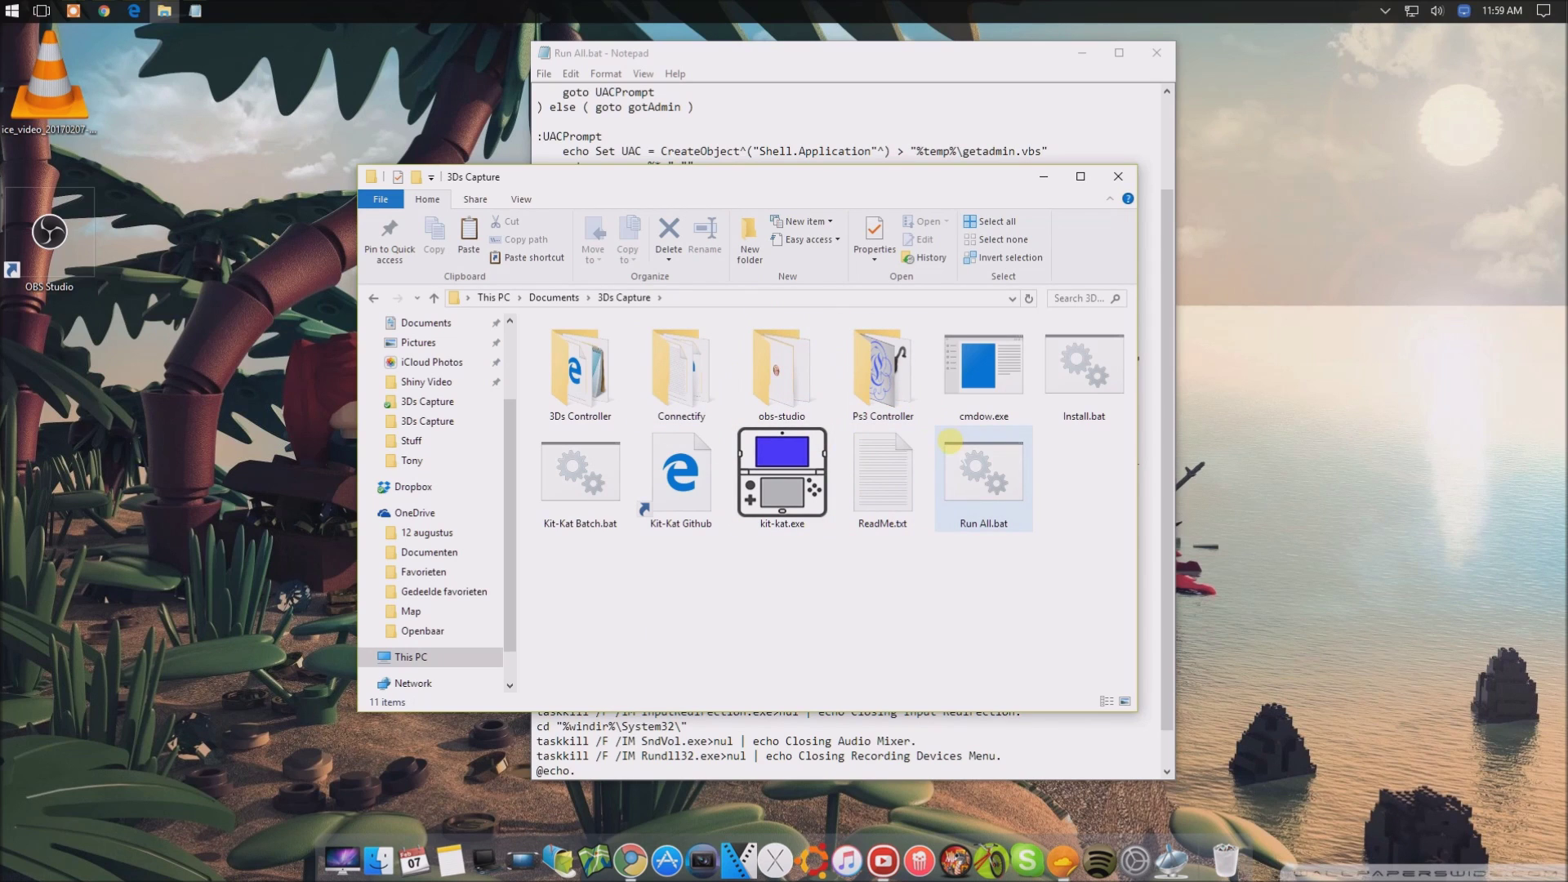
Step: Return to Run All.bat, check the Documents folder path and select the Volume Mixer line
click(783, 76)
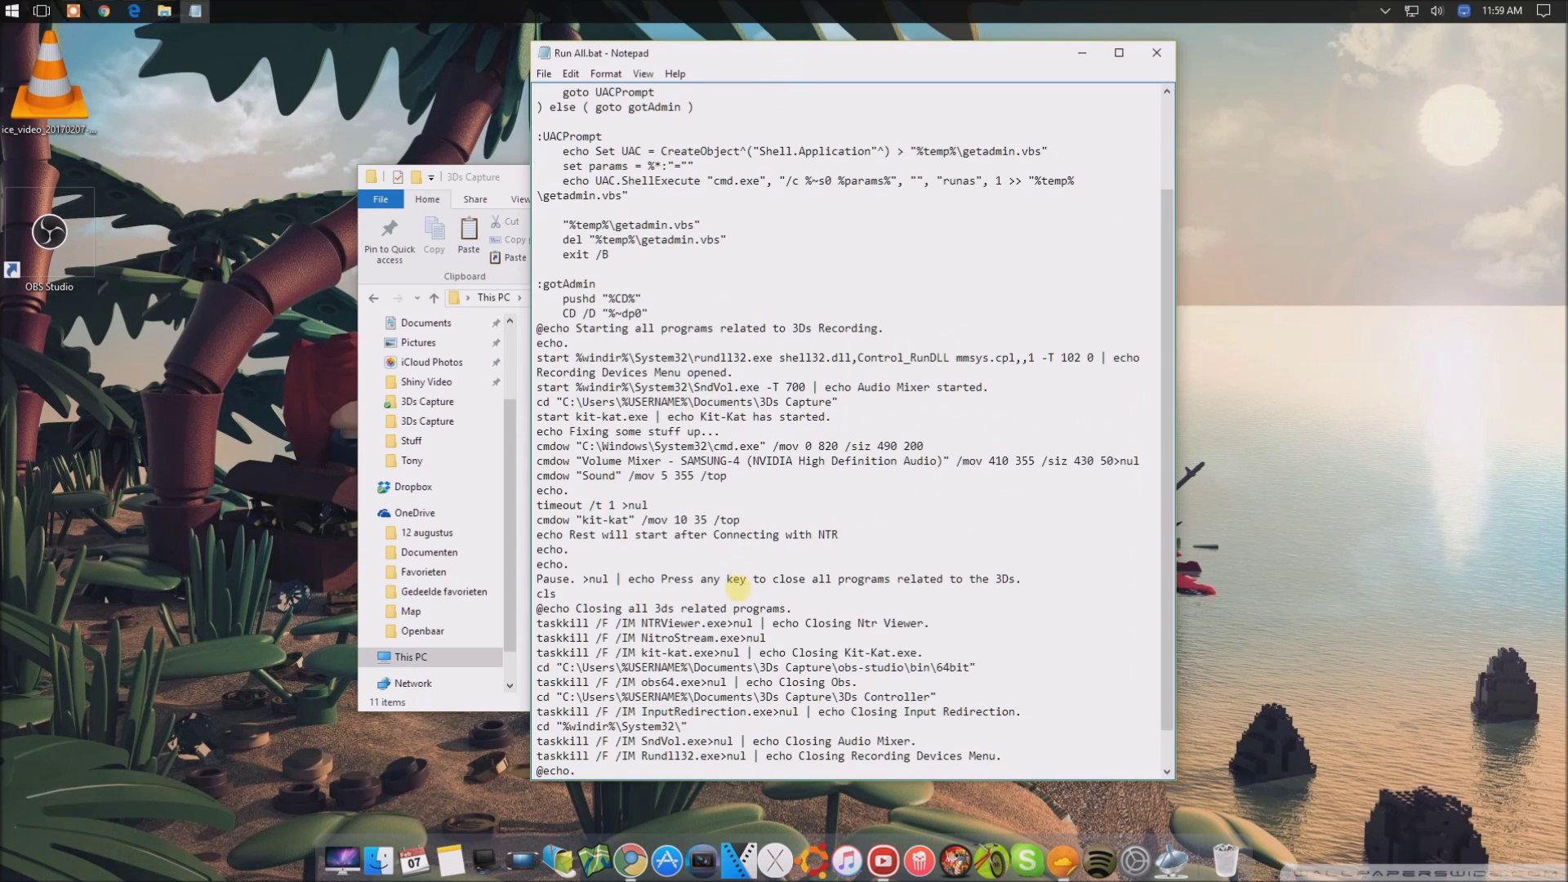
scroll(412, 539, up, 2)
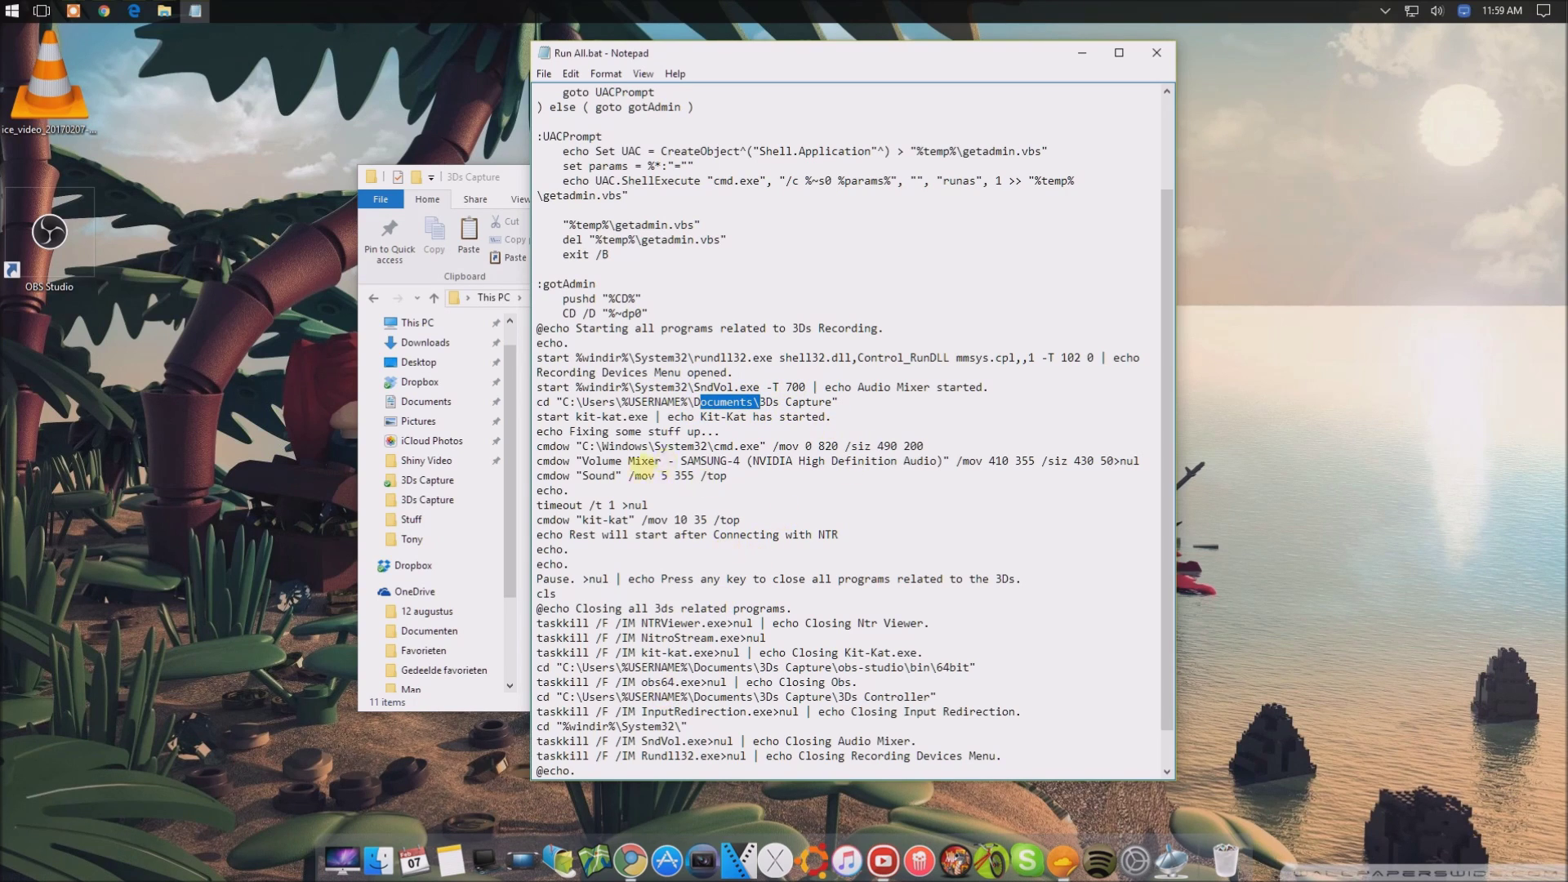
click(564, 461)
shift+click(1121, 460)
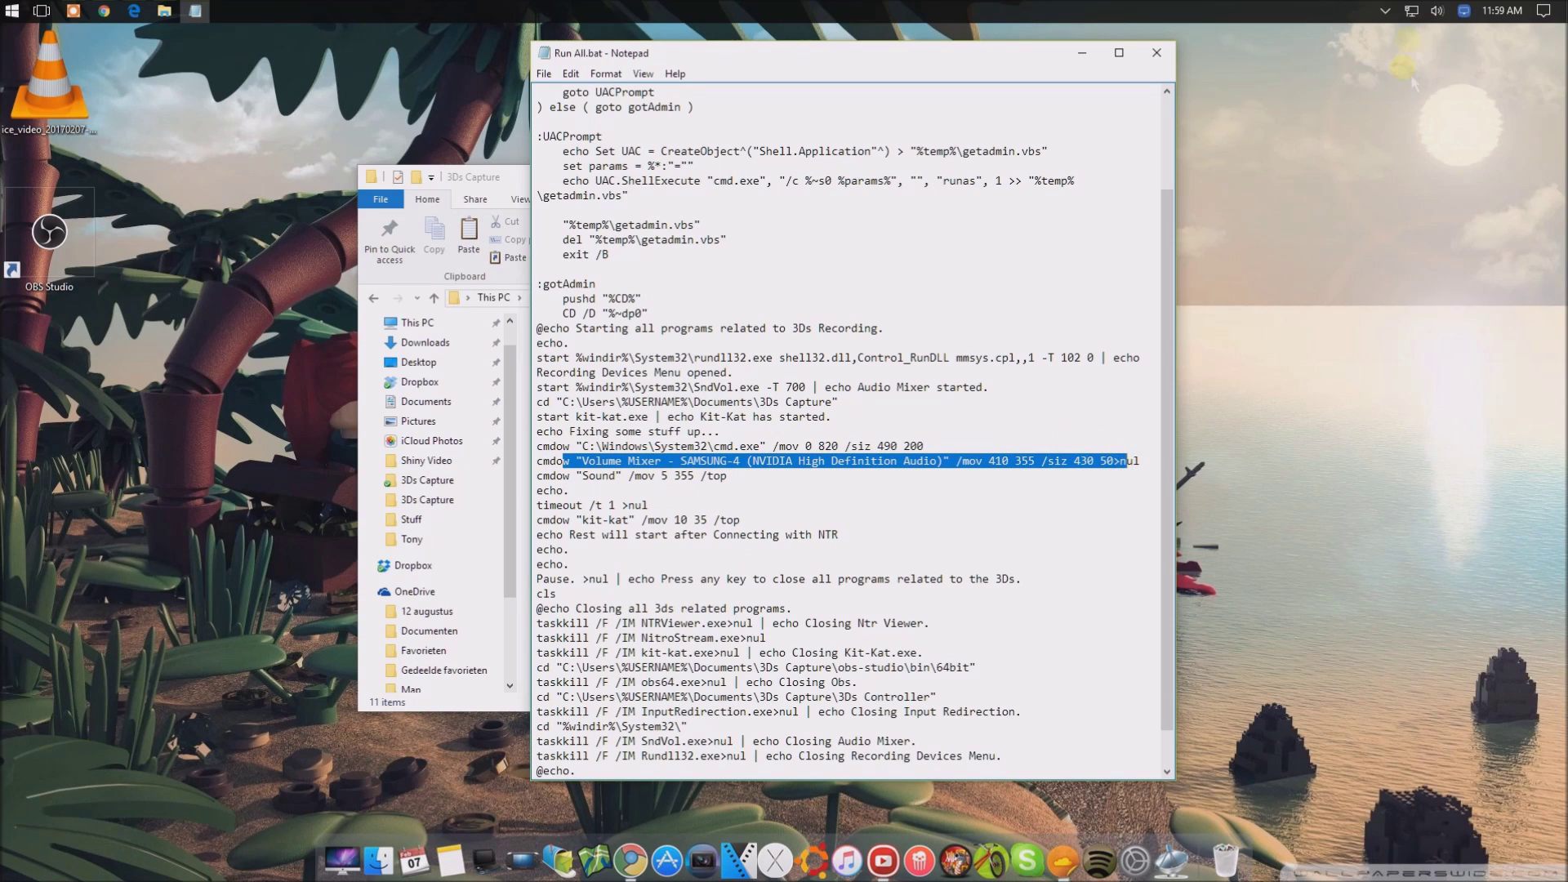
Step: Open the Volume Mixer, compare its window title with the quoted name in Run All.bat, and close both windows
right_click(1437, 11)
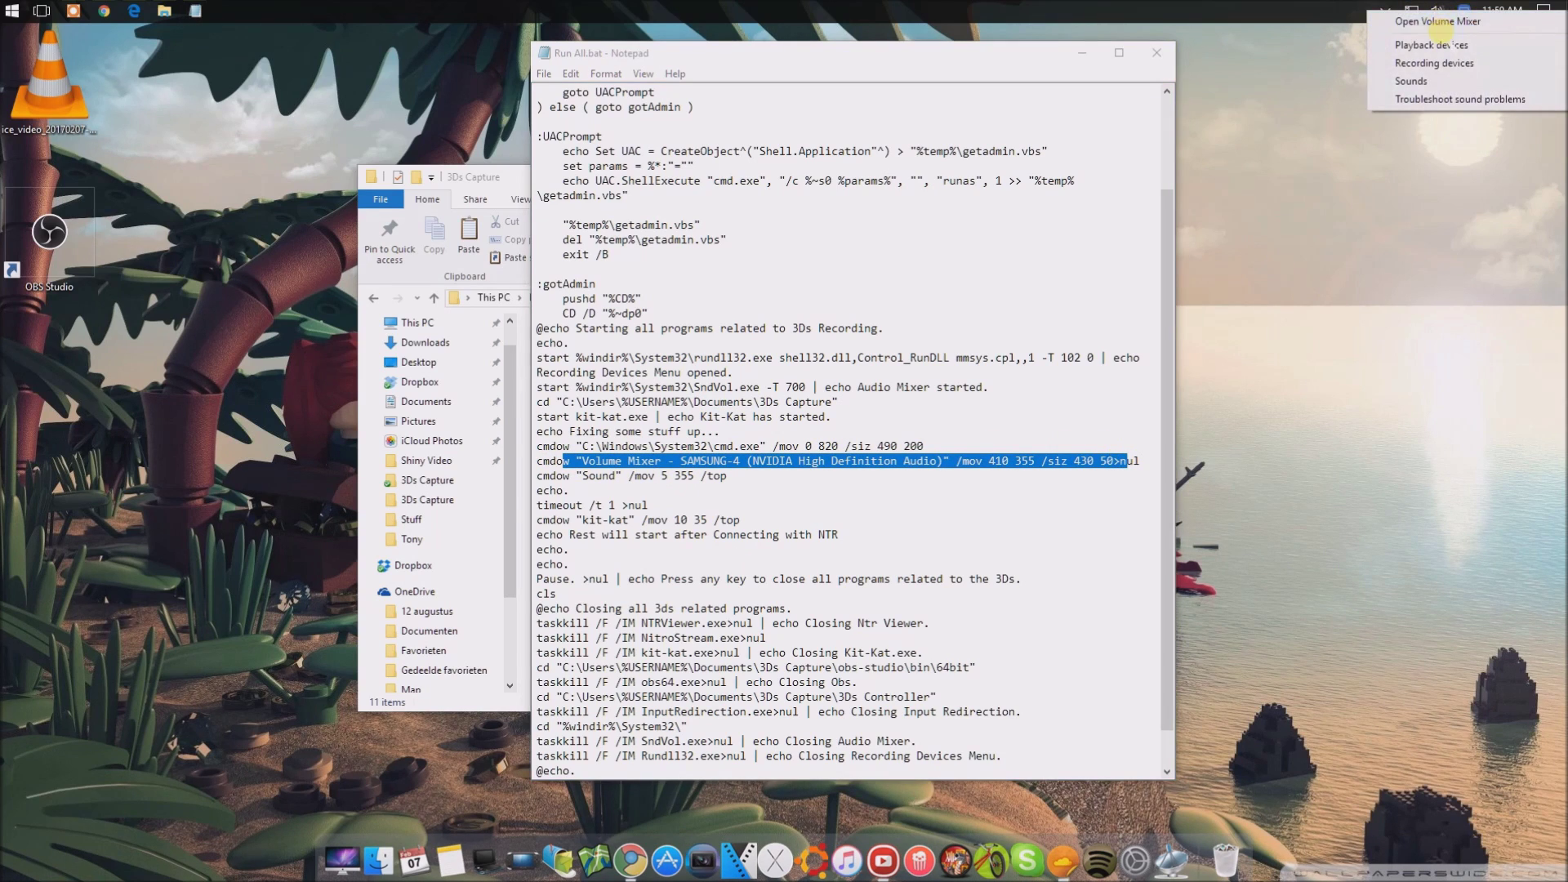
click(1446, 25)
drag(1440, 19, 761, 486)
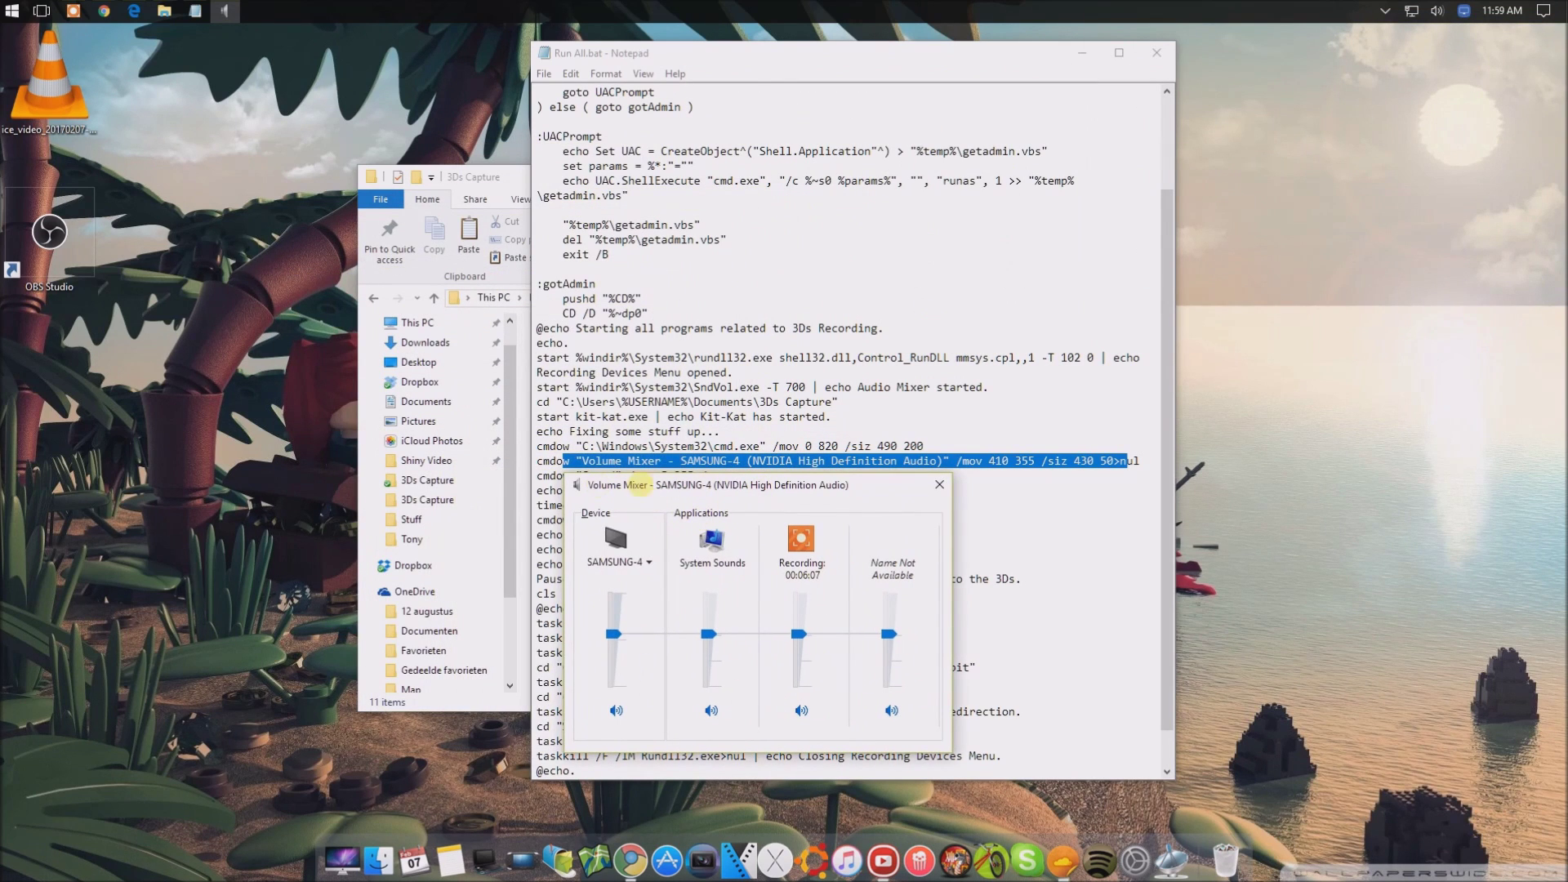
click(578, 461)
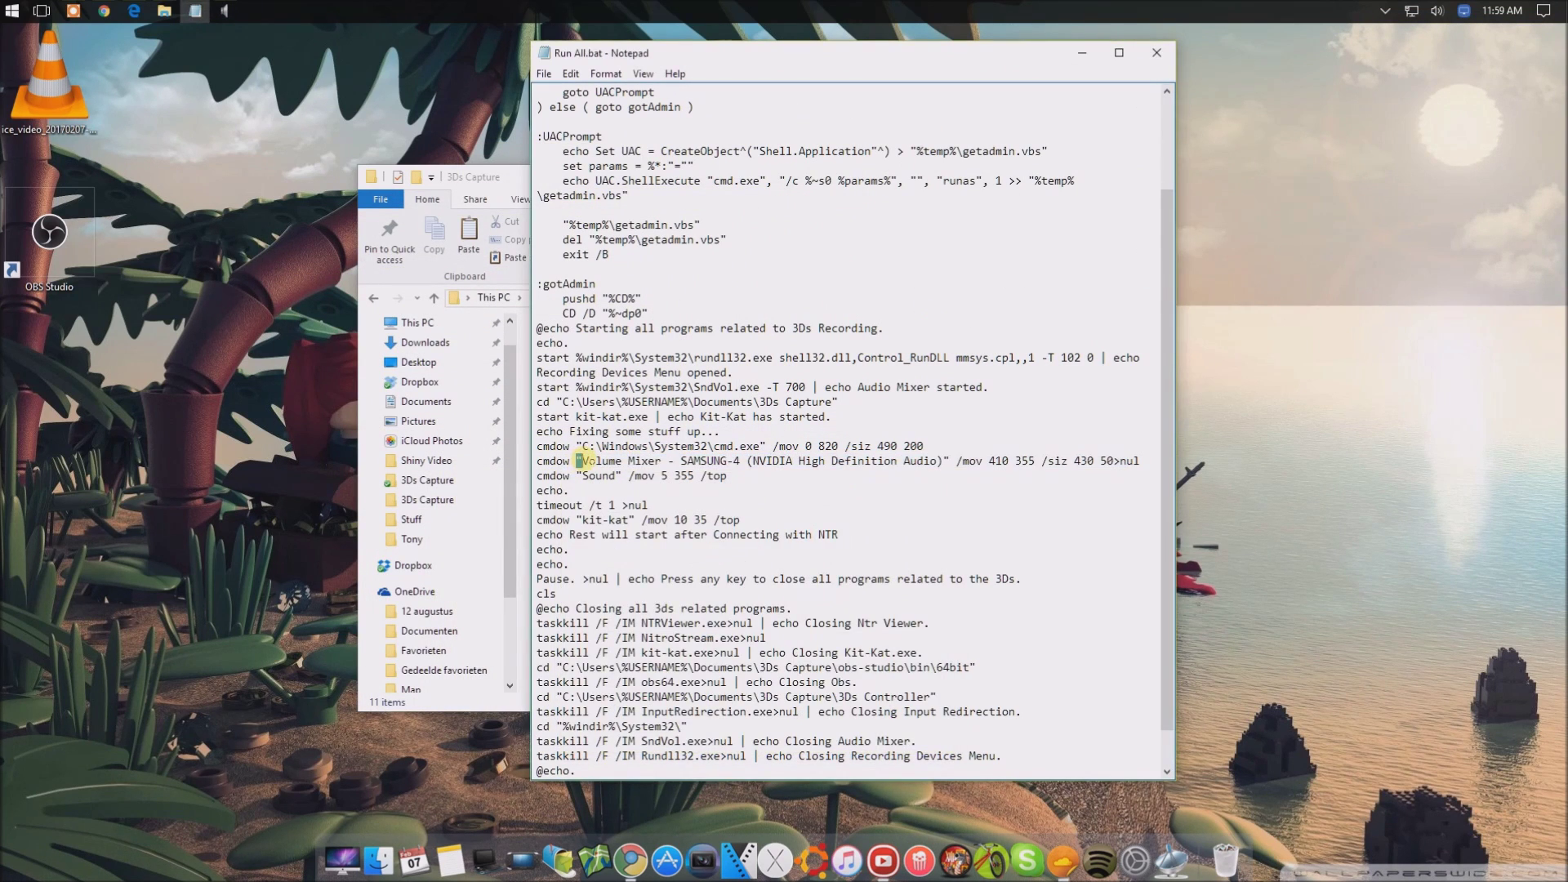
drag(583, 460, 943, 461)
key(alt+Tab)
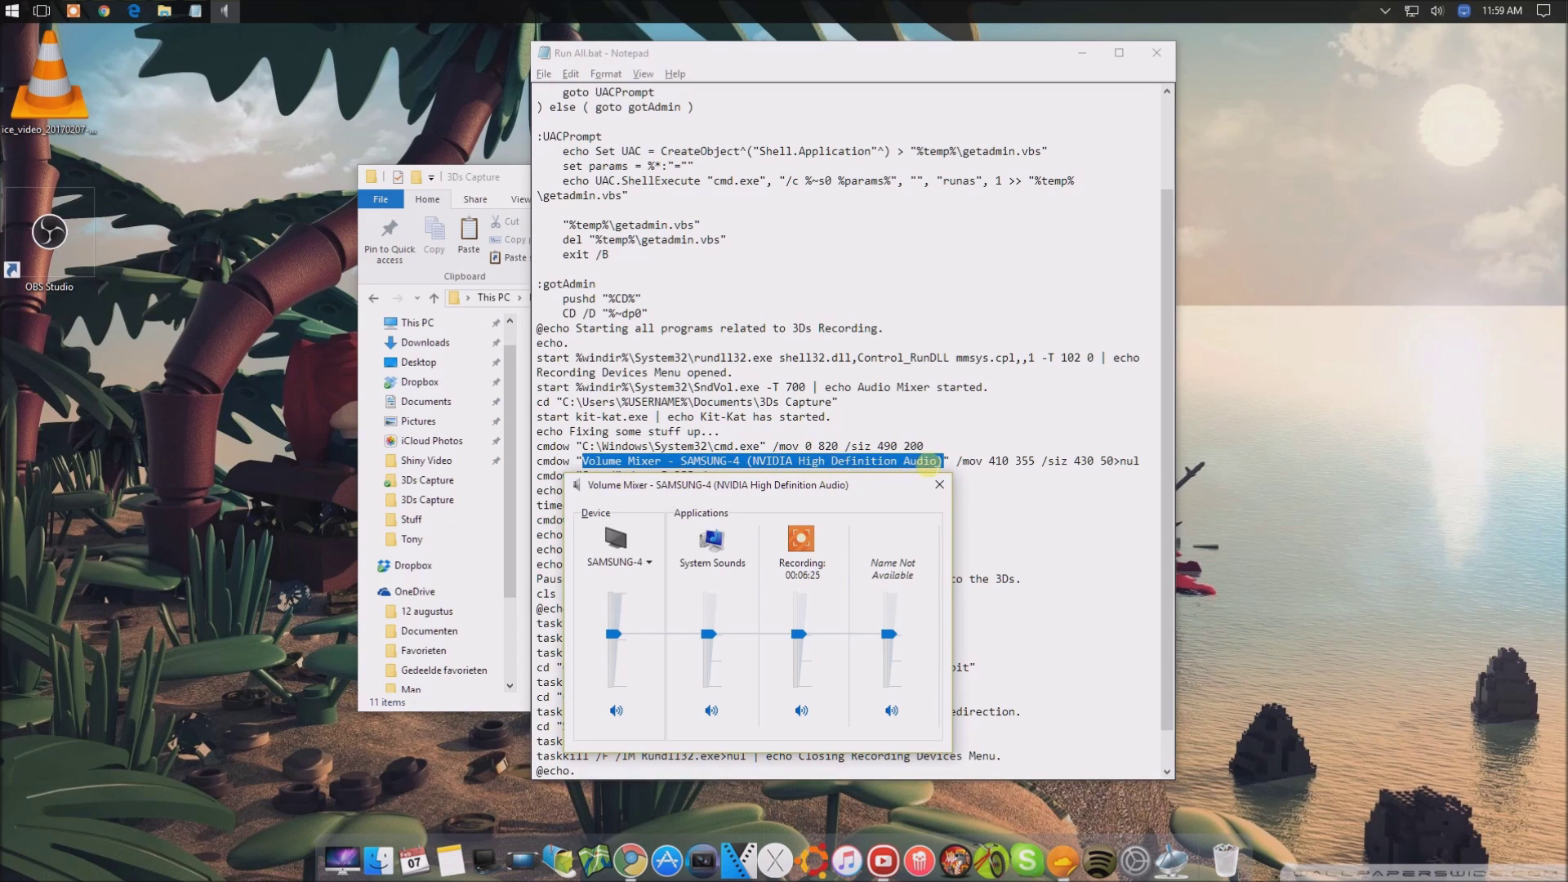
click(939, 486)
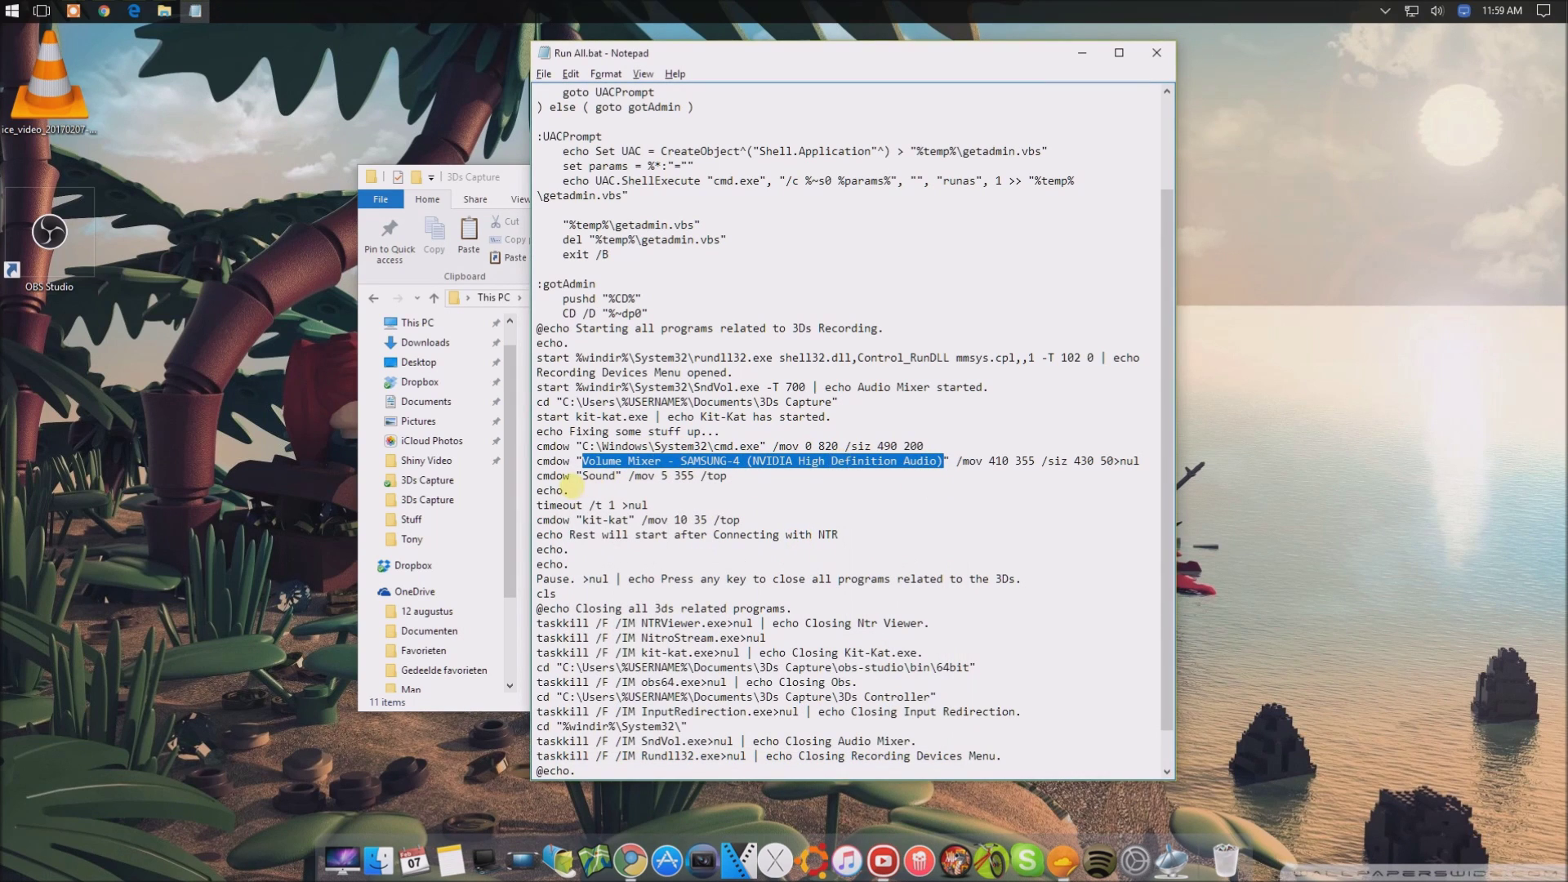
scroll(666, 500, down, 1)
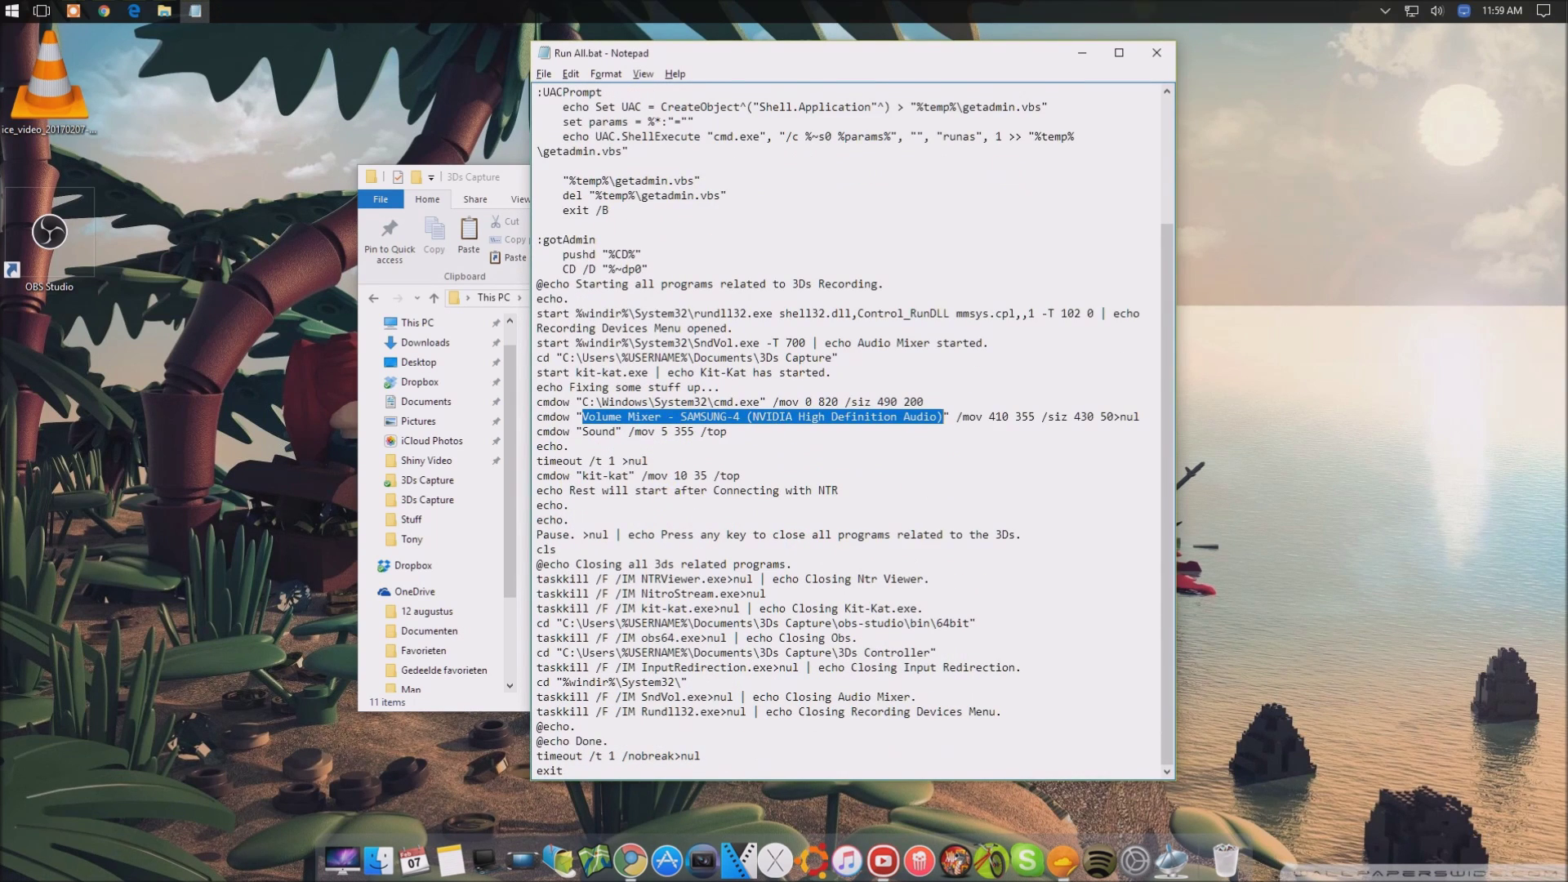
click(1157, 52)
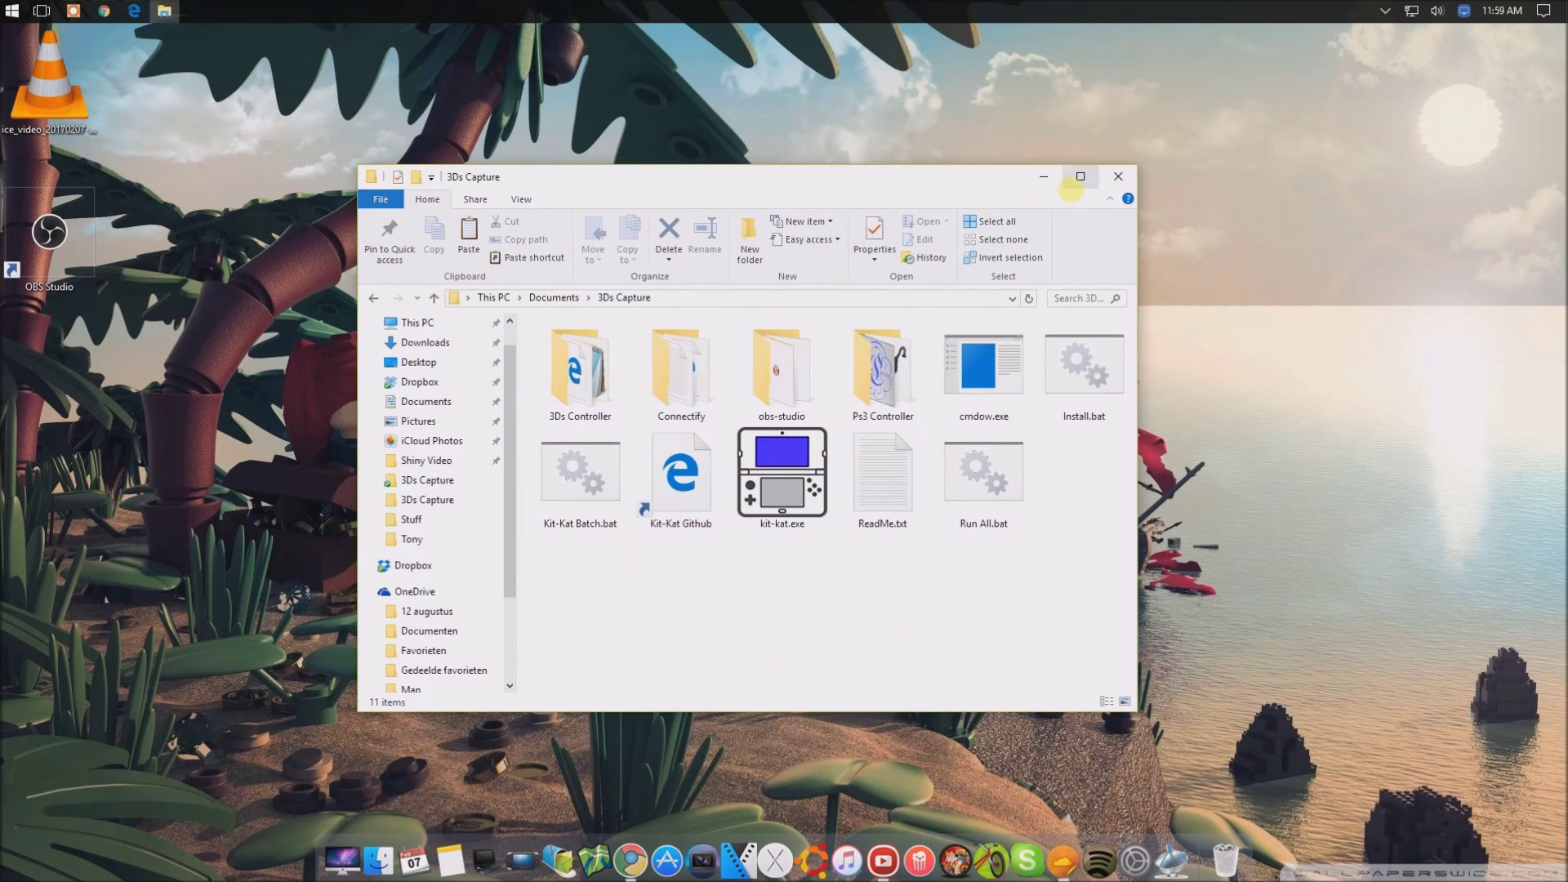
Step: Look through the Connectify, obs-studio and 3Ds Controller subfolders of the 3Ds Capture folder
drag(637, 175, 785, 159)
double_click(844, 346)
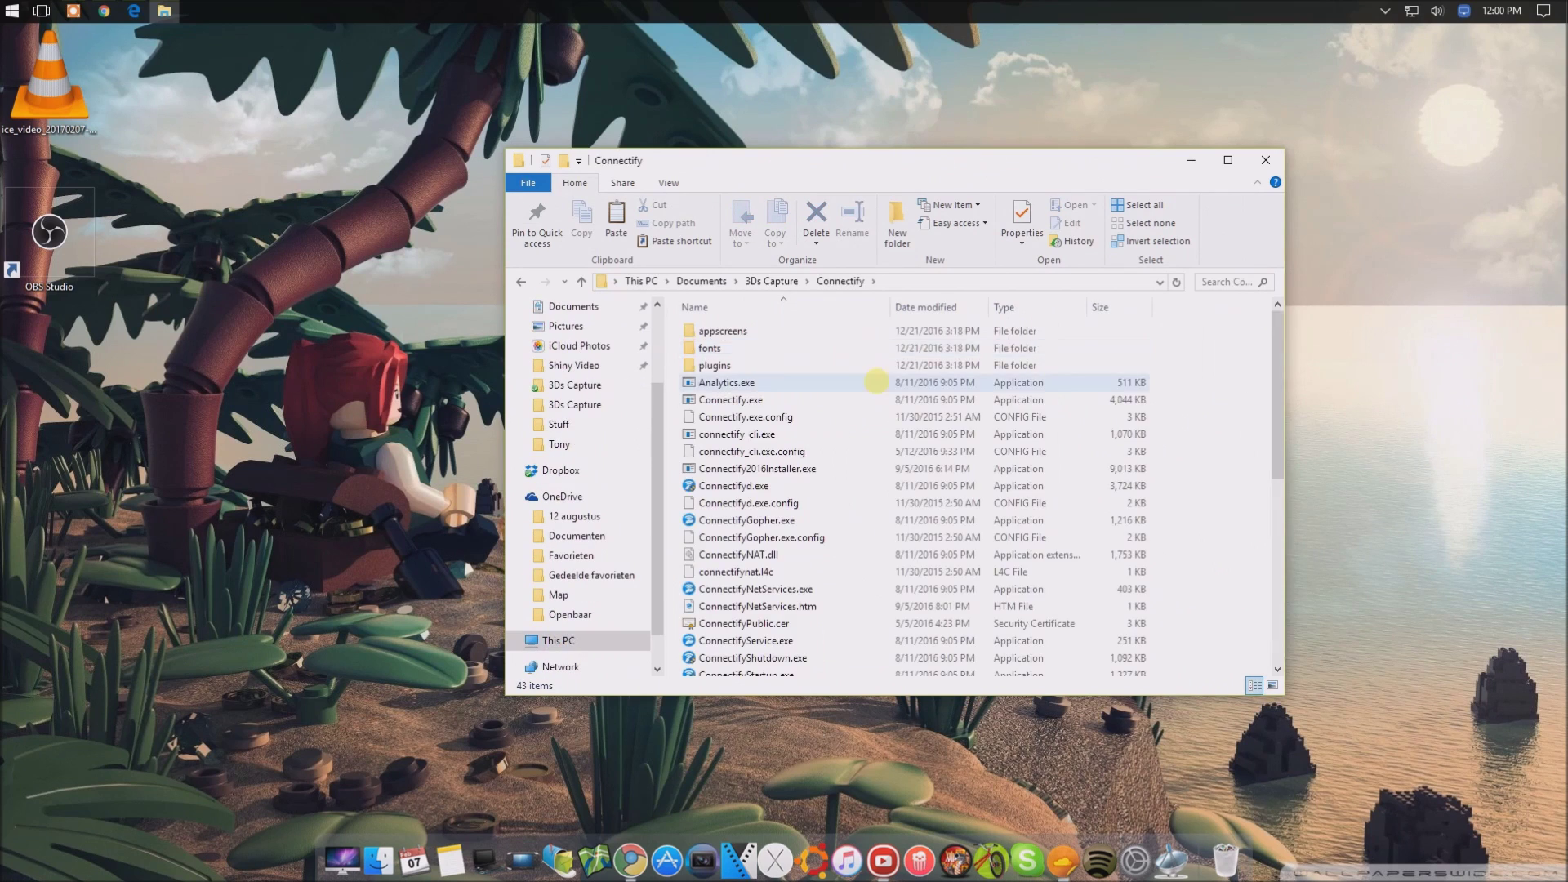
key(alt+Left)
double_click(931, 359)
key(alt+Left)
double_click(718, 352)
key(alt+Left)
Step: Close the web browser and the 3Ds Capture folder window to clear the desktop
key(alt+Tab)
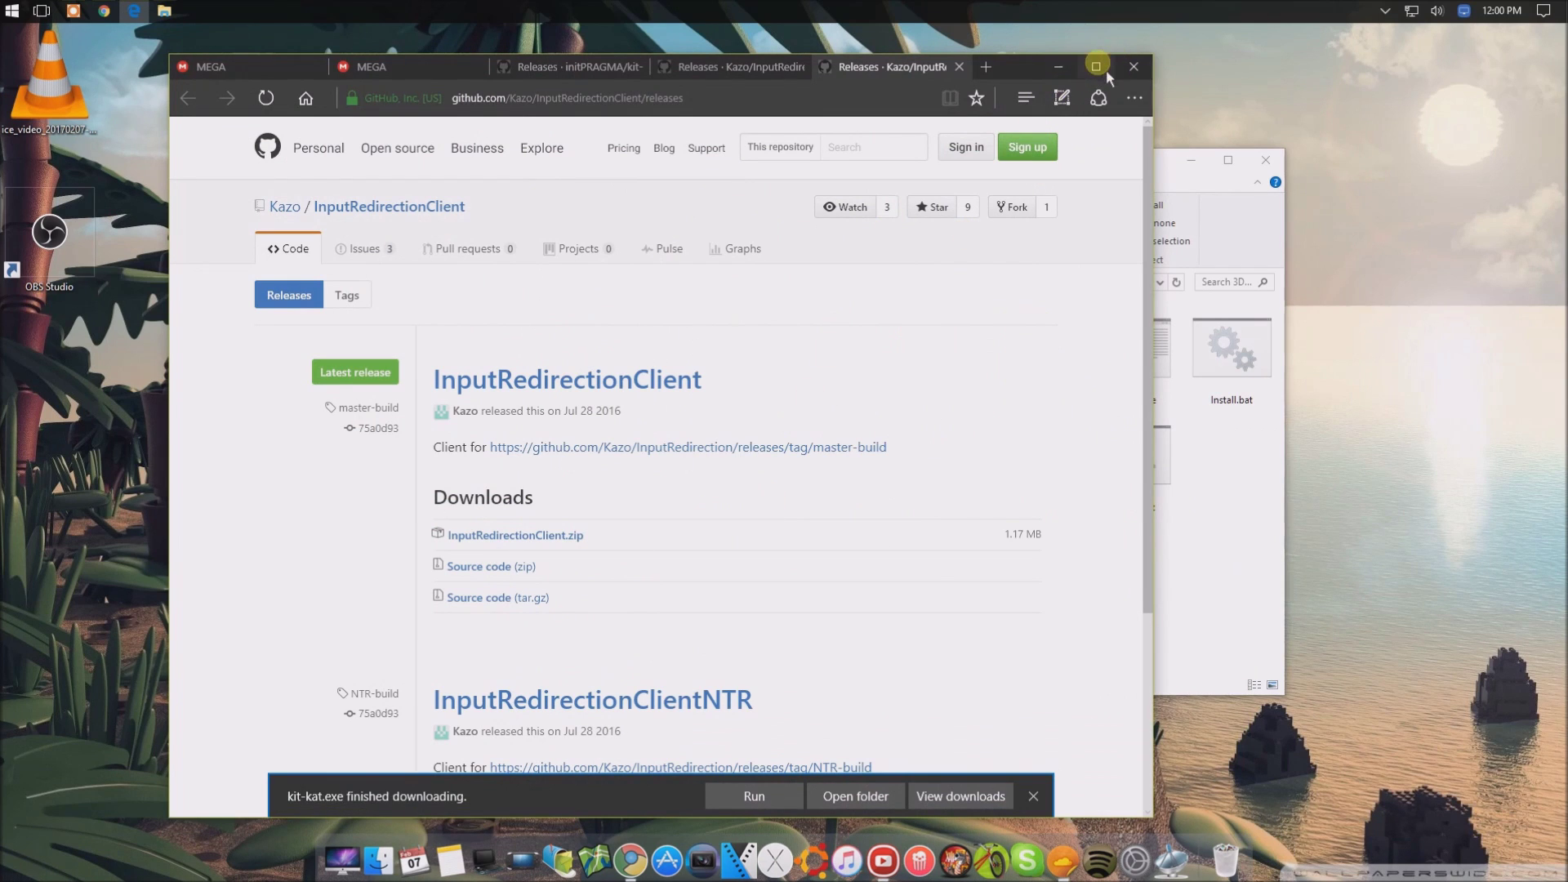
click(1133, 66)
click(1266, 160)
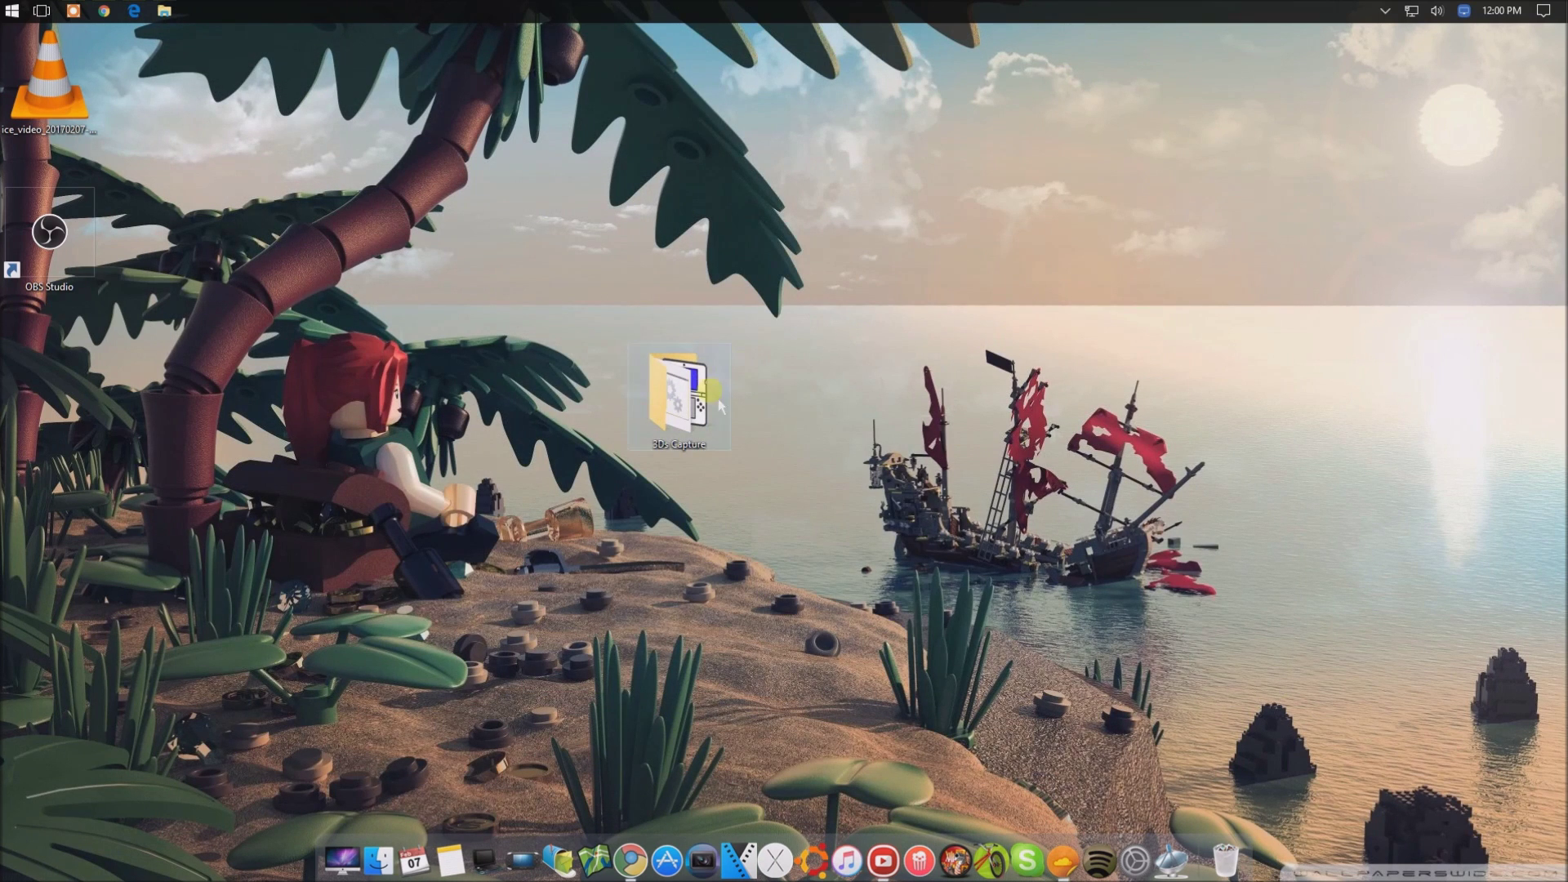
Step: Run Run All.bat from the 3Ds Capture folder on the desktop
double_click(704, 396)
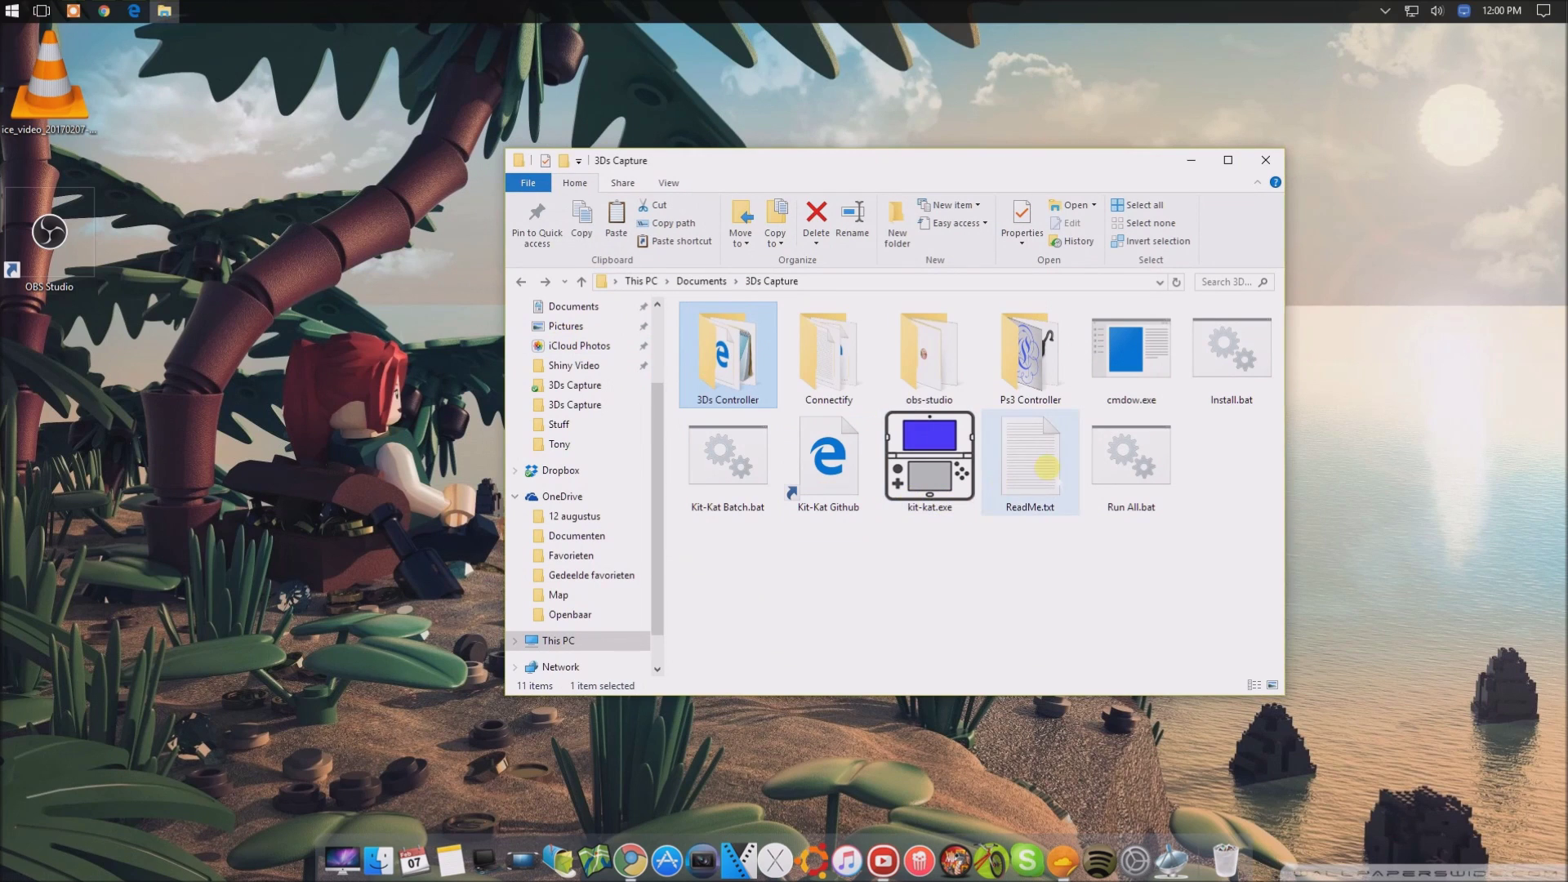
click(1121, 456)
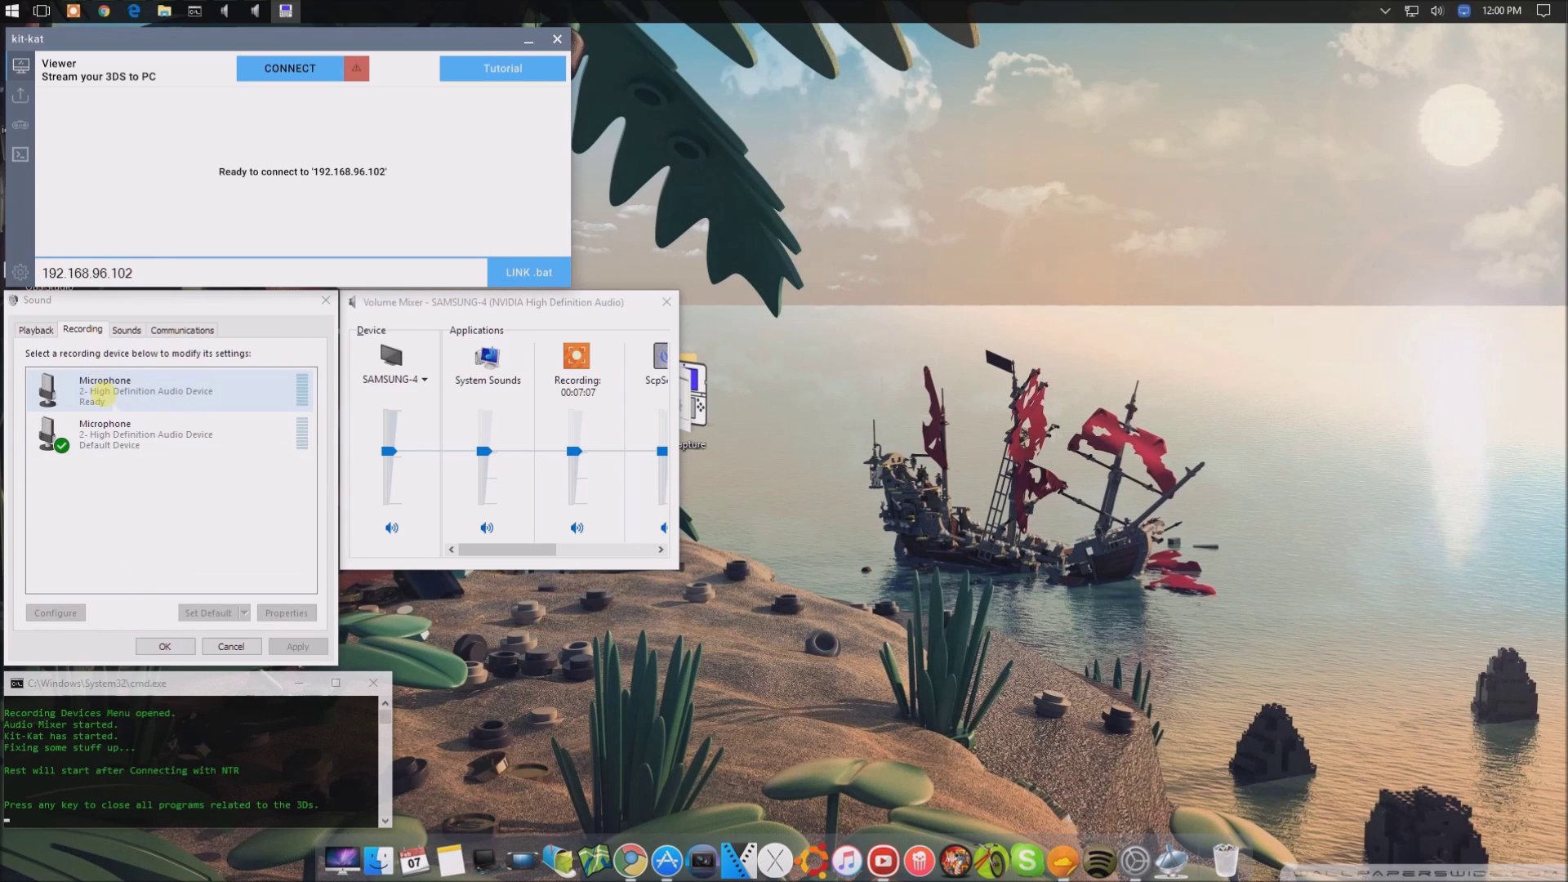
Step: Enable Listen to this device for the default microphone and check the remaining applications in the Volume Mixer
double_click(160, 433)
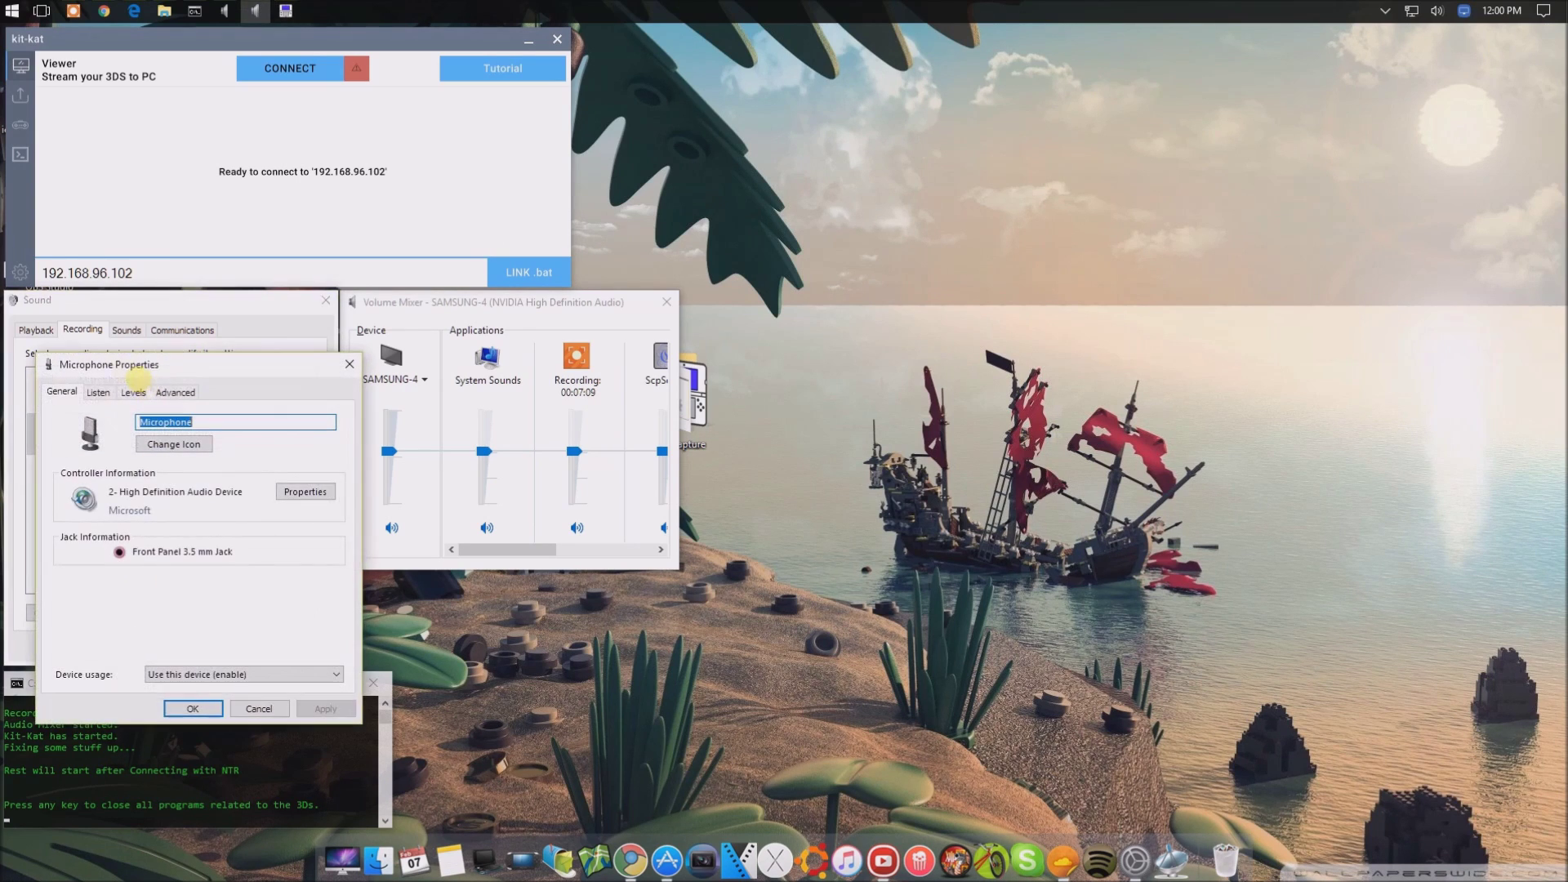
click(97, 392)
click(86, 510)
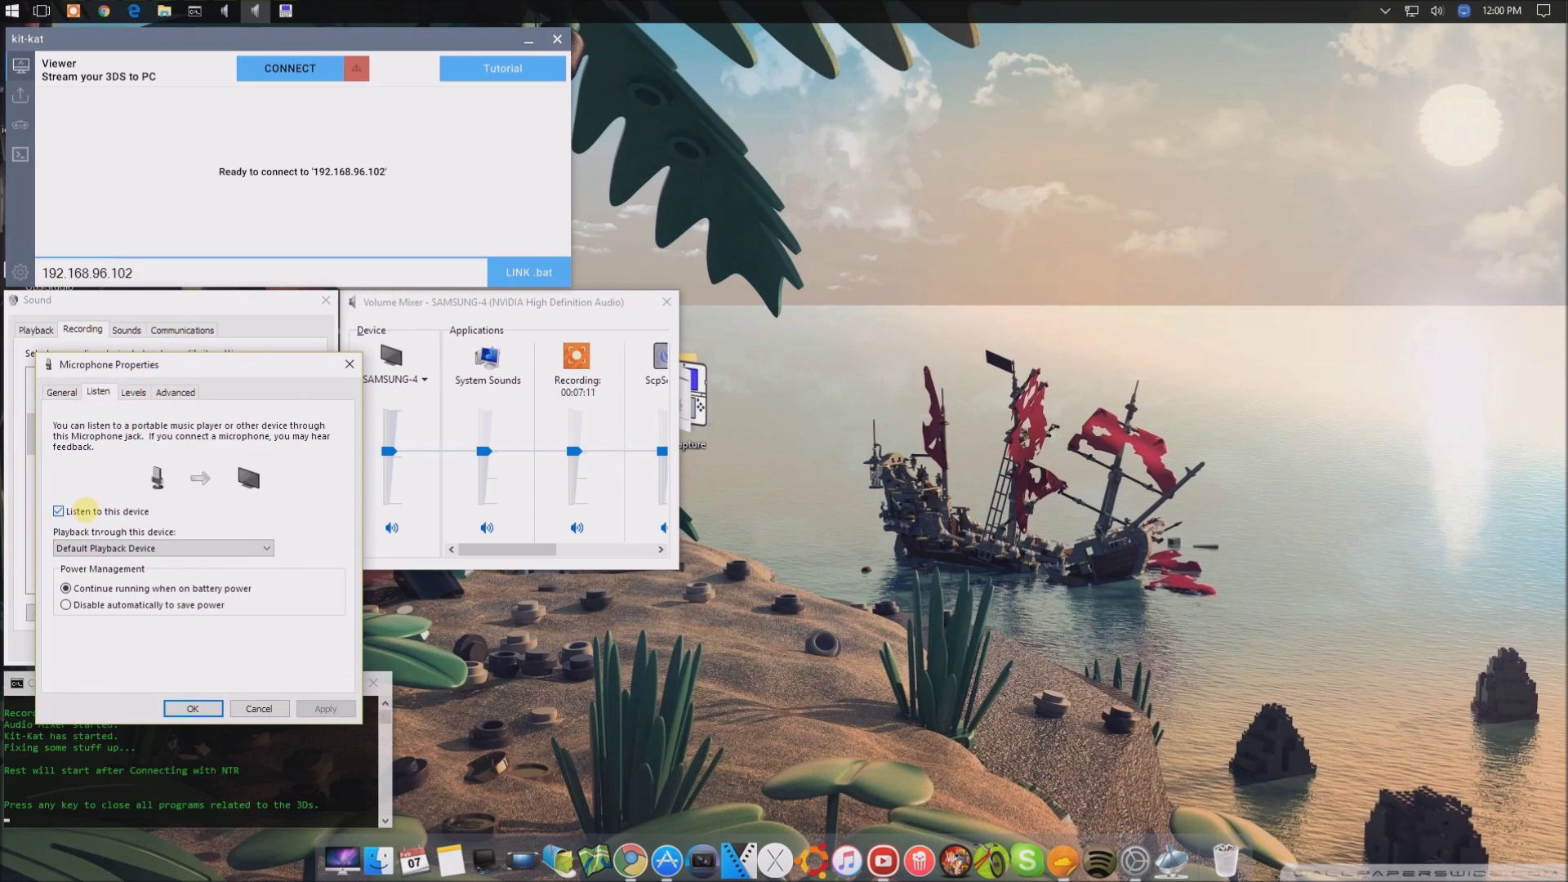
click(193, 708)
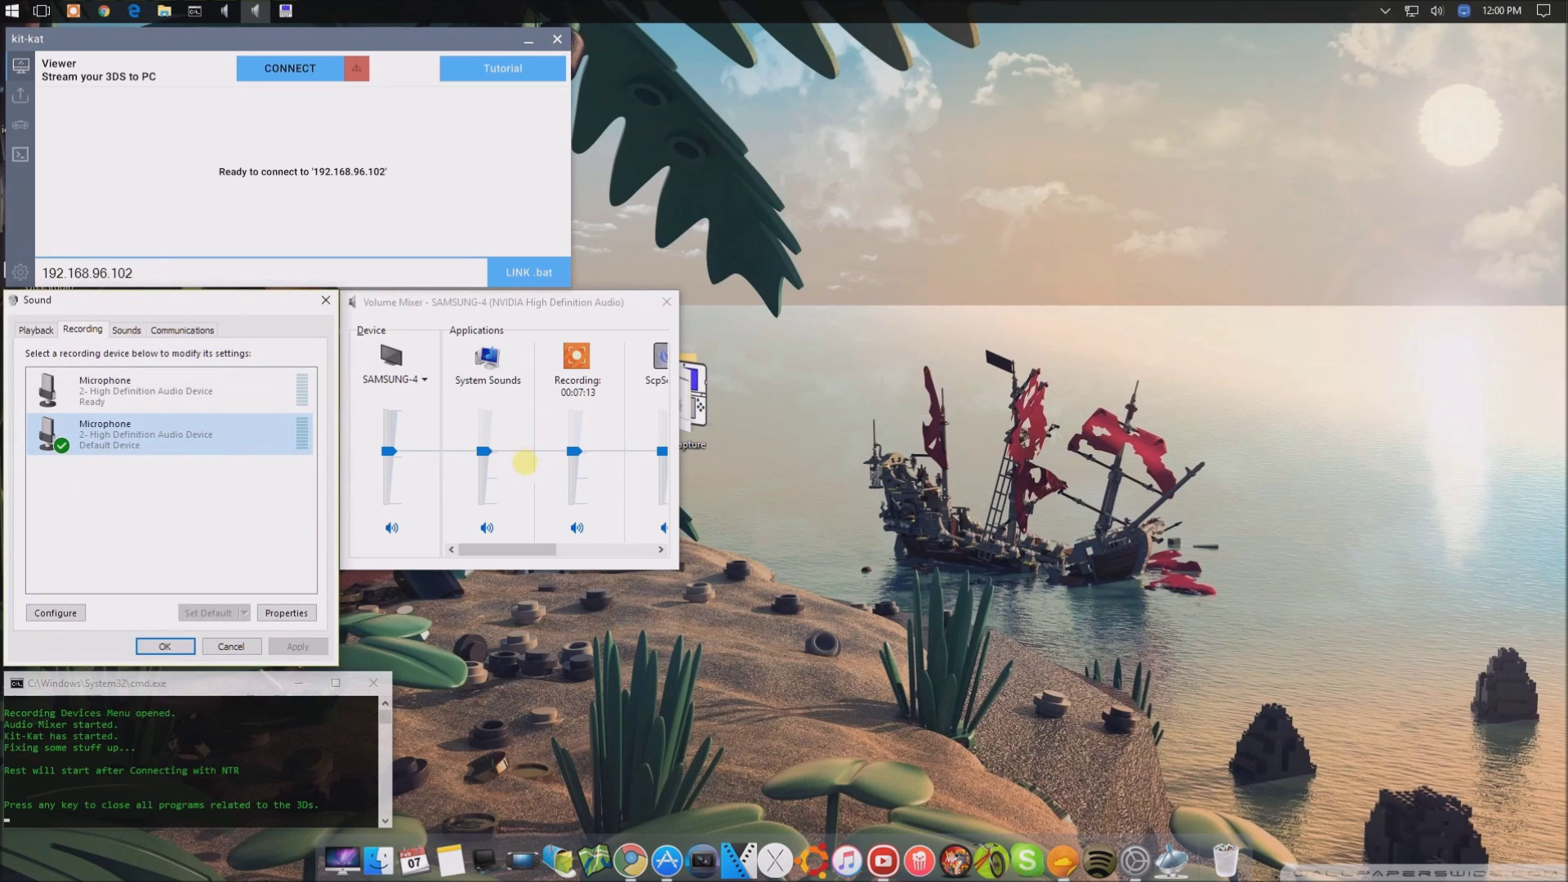
drag(510, 550, 629, 550)
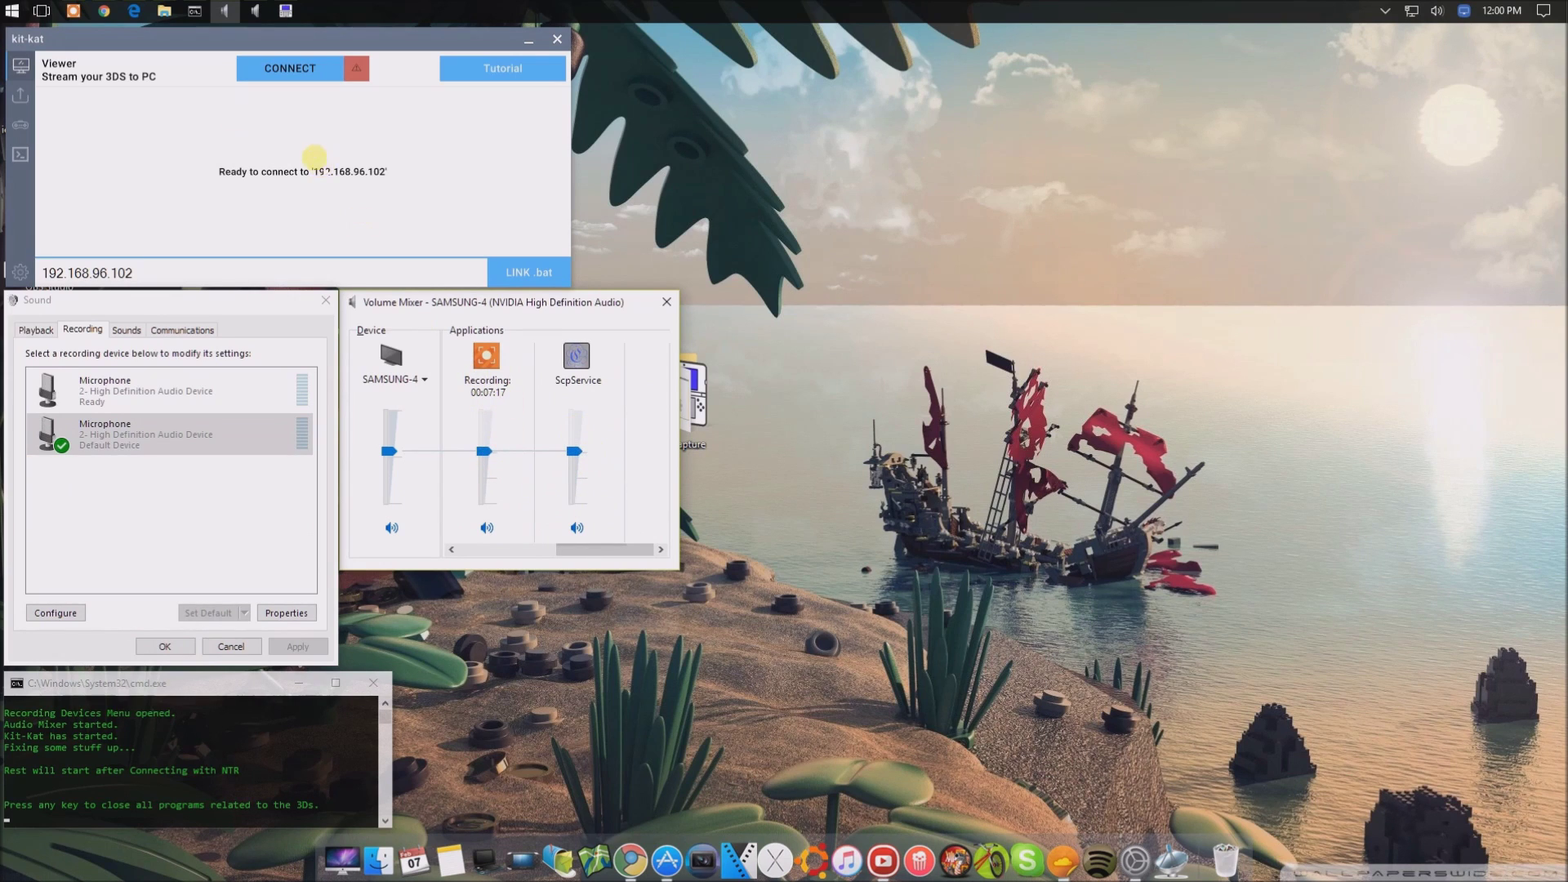
Step: Link Kit-Kat Batch.bat from Documents\3Ds Capture in the kit-kat settings, and close all 3DS-related programs through the console
click(20, 272)
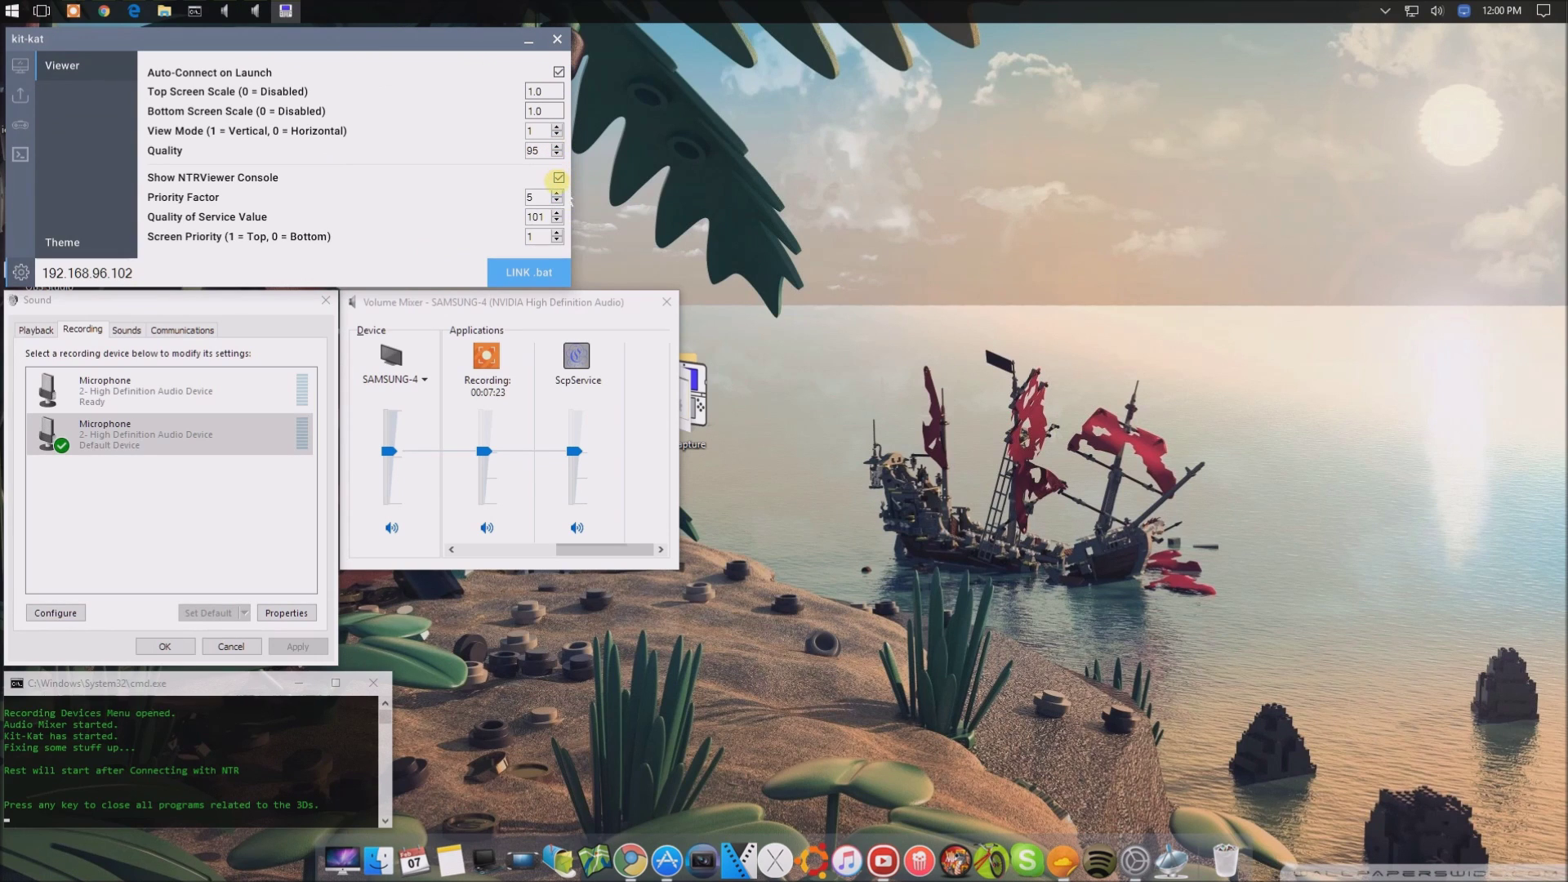
click(562, 272)
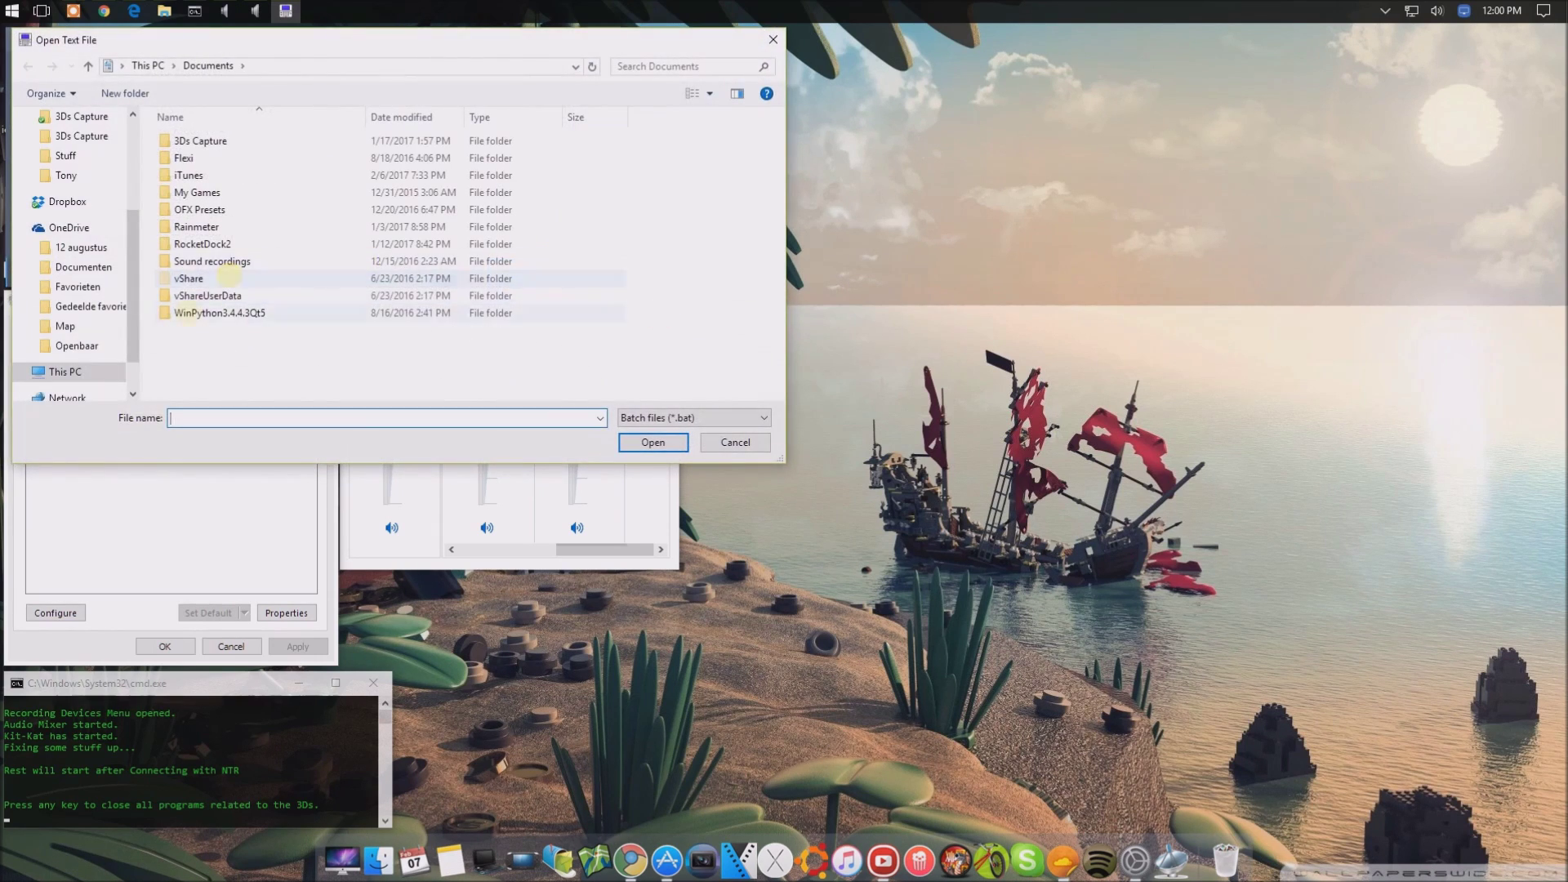
scroll(70, 293, up, 3)
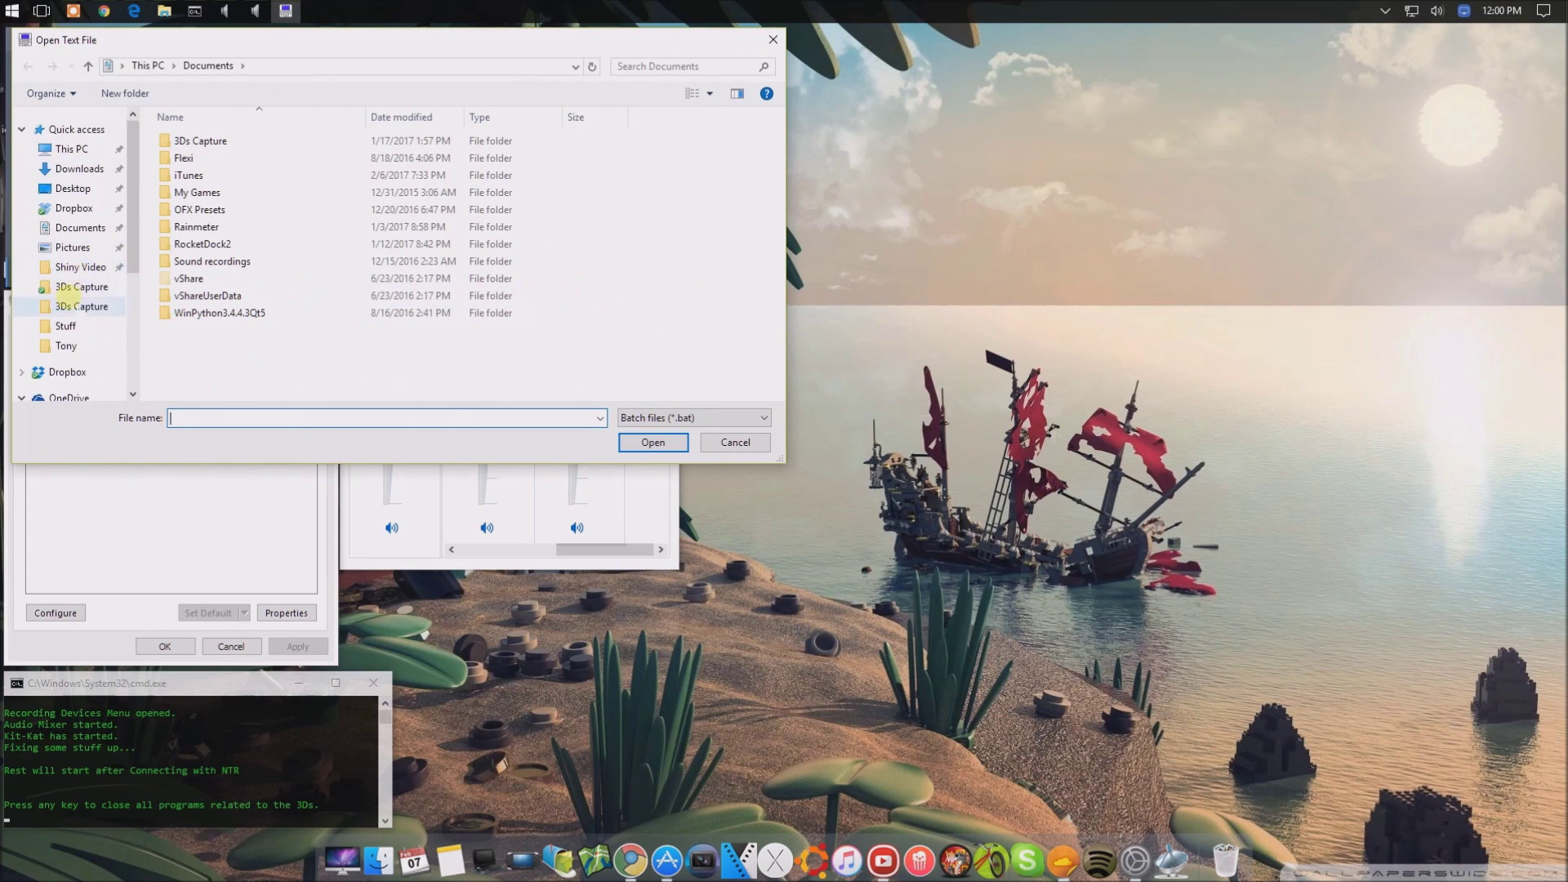
click(72, 149)
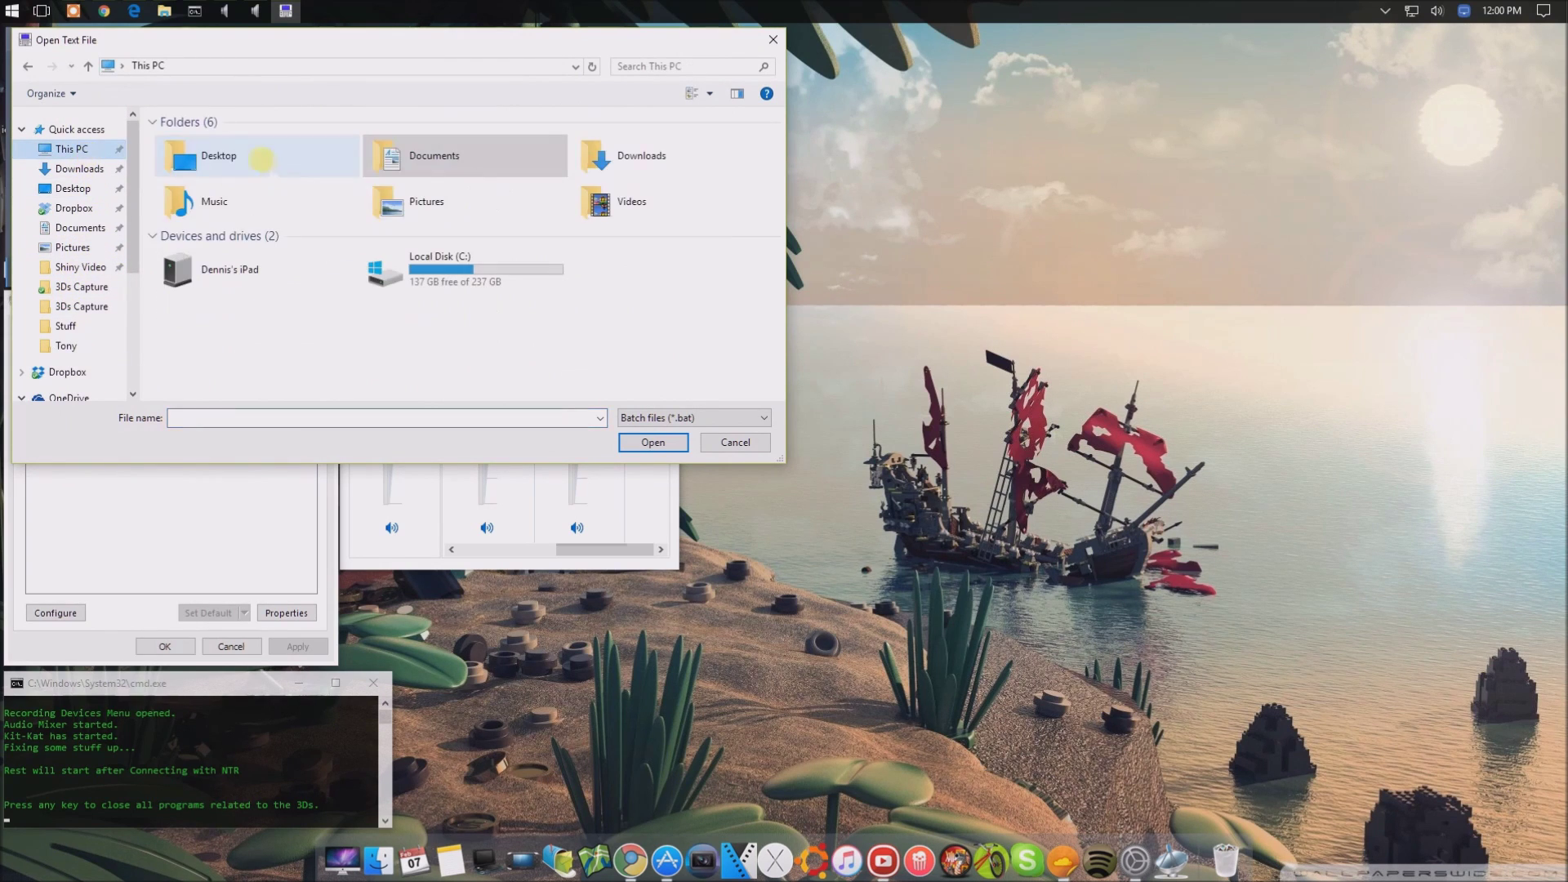
double_click(525, 156)
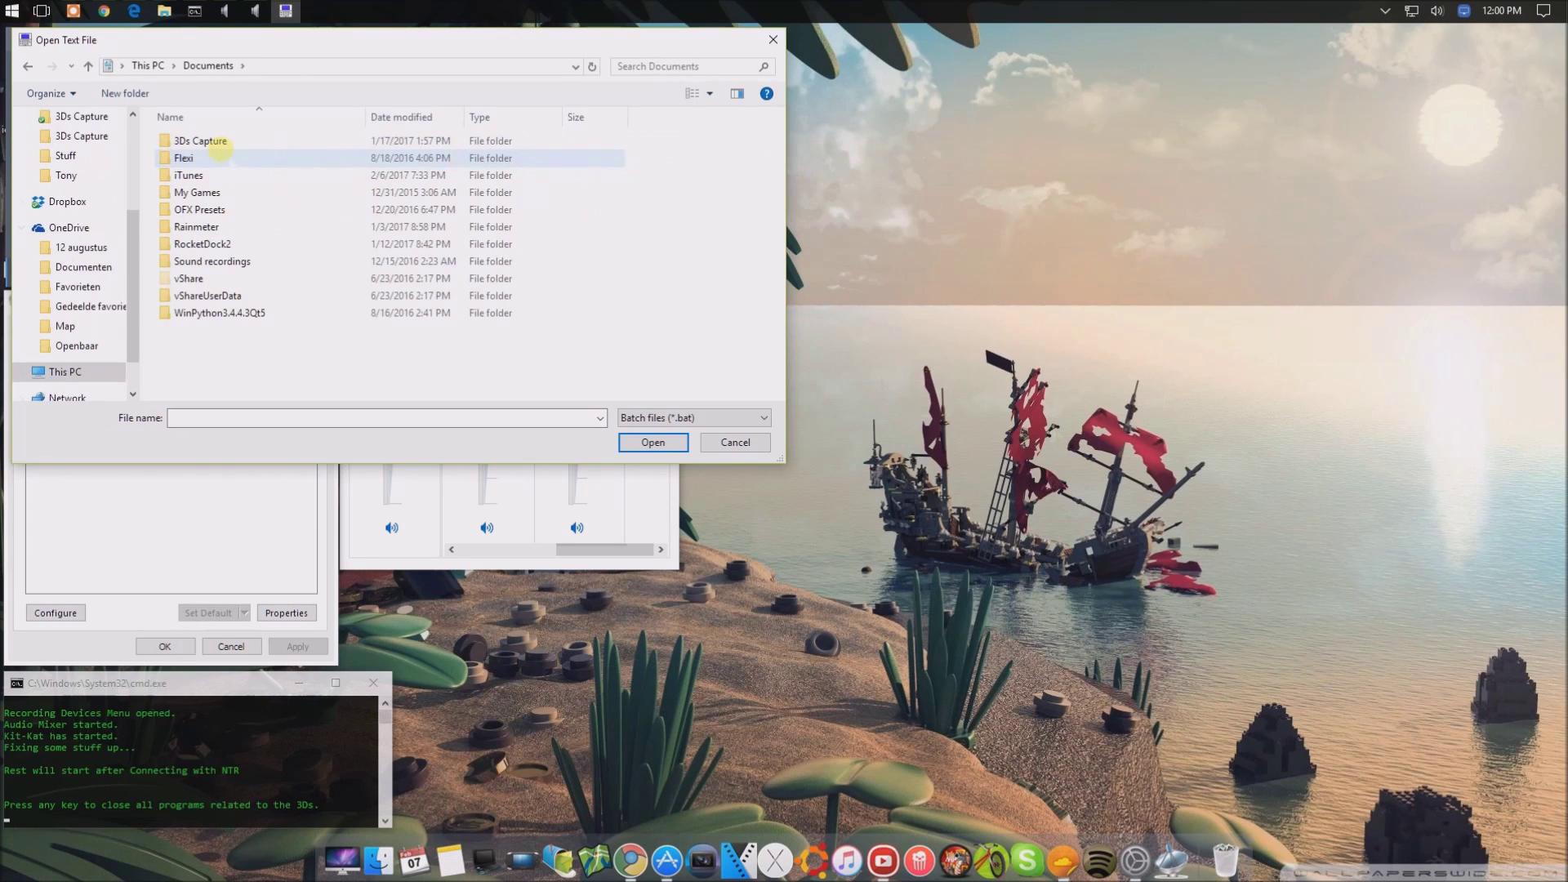
double_click(221, 143)
click(211, 226)
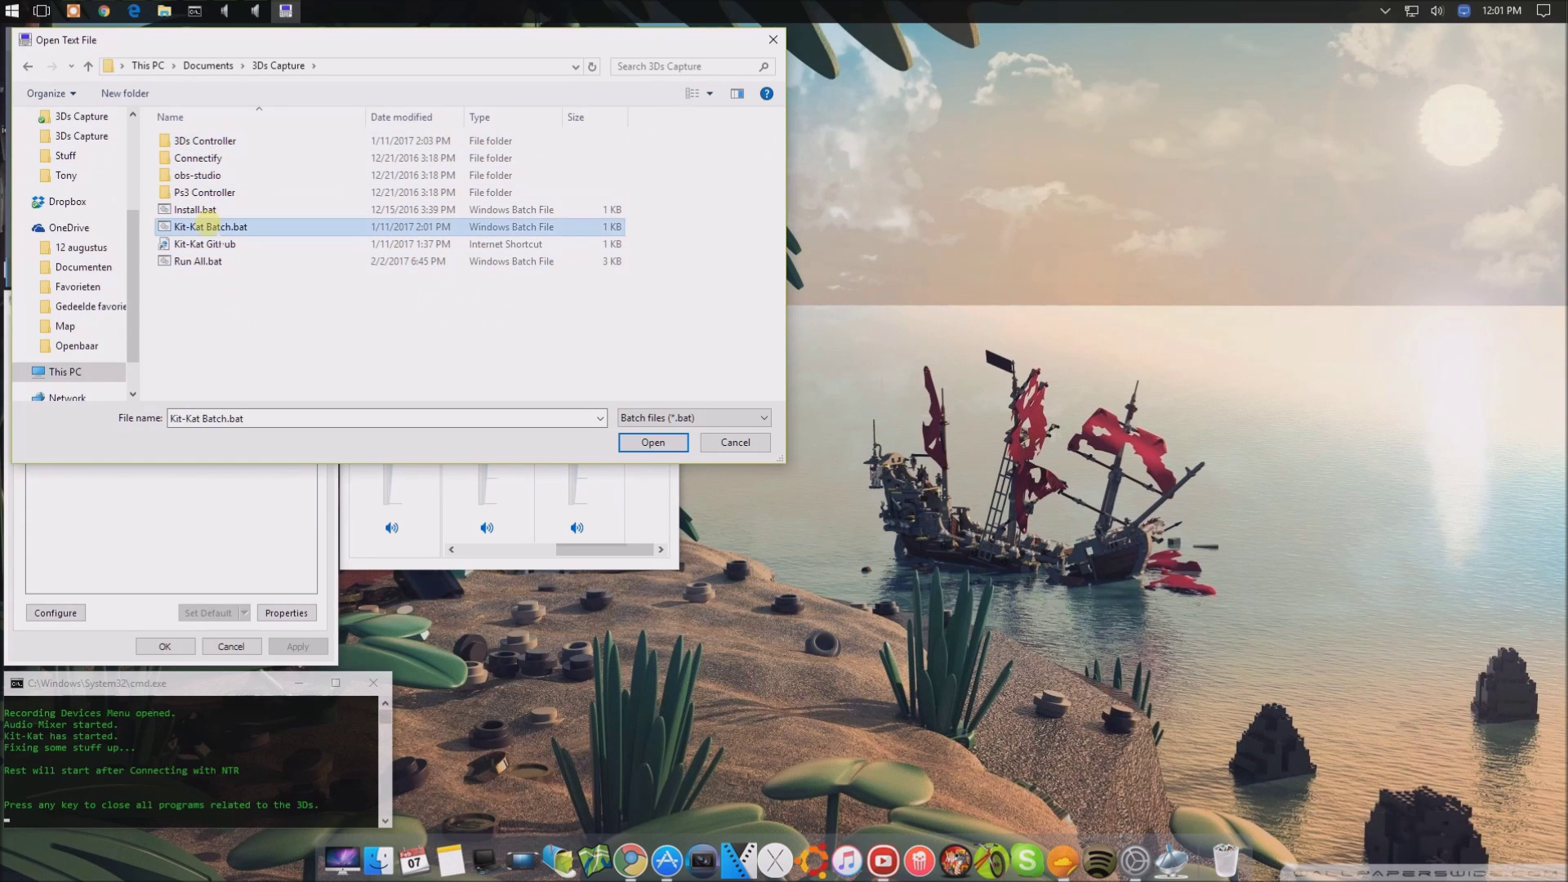
double_click(210, 226)
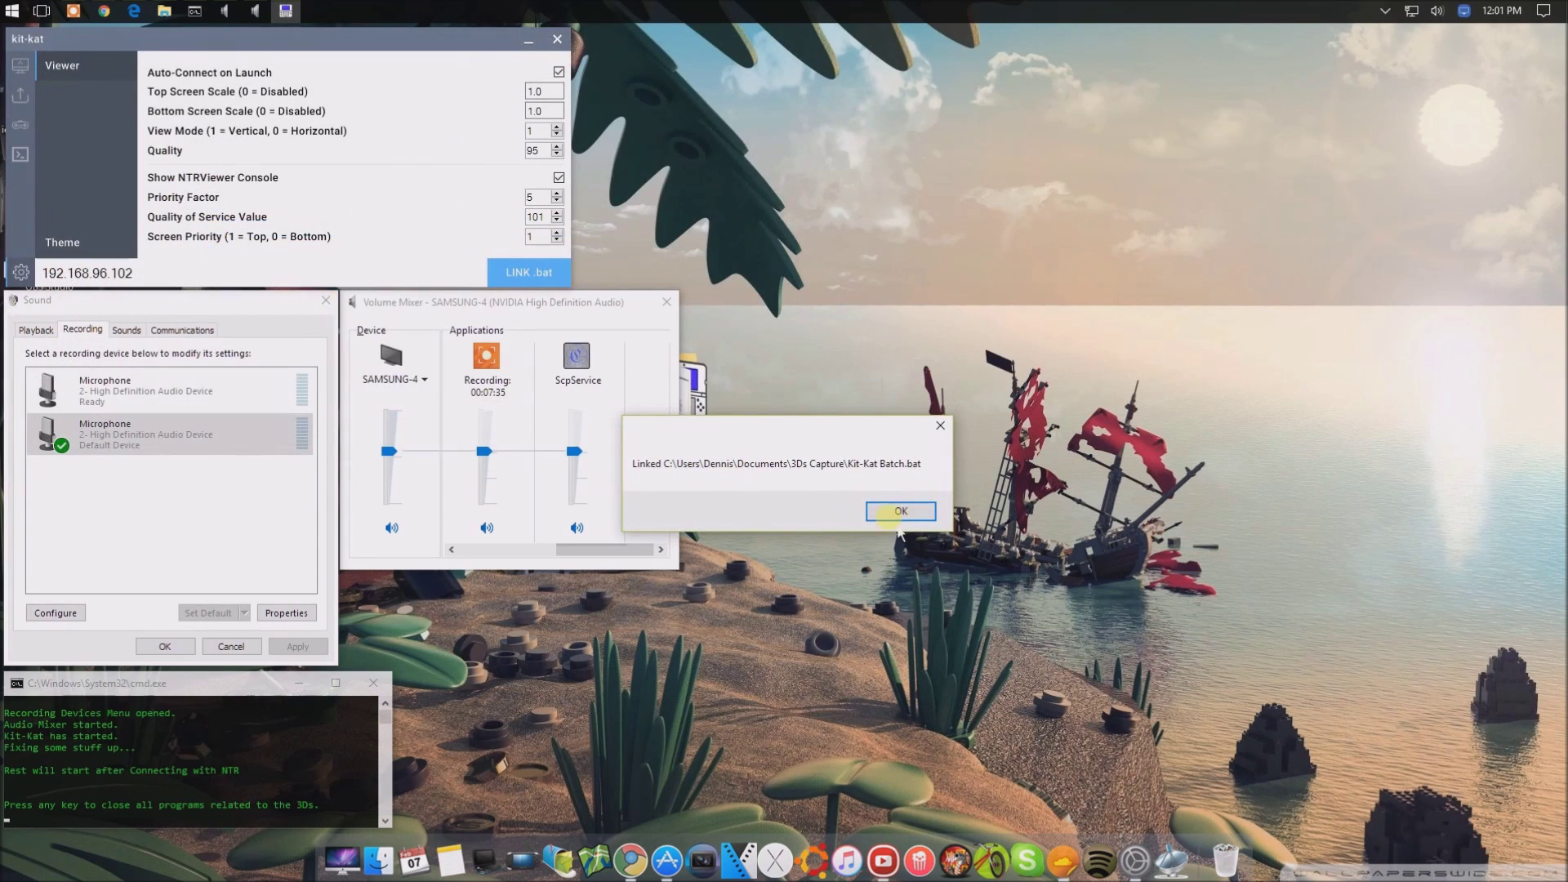
key(Return)
key(Return)
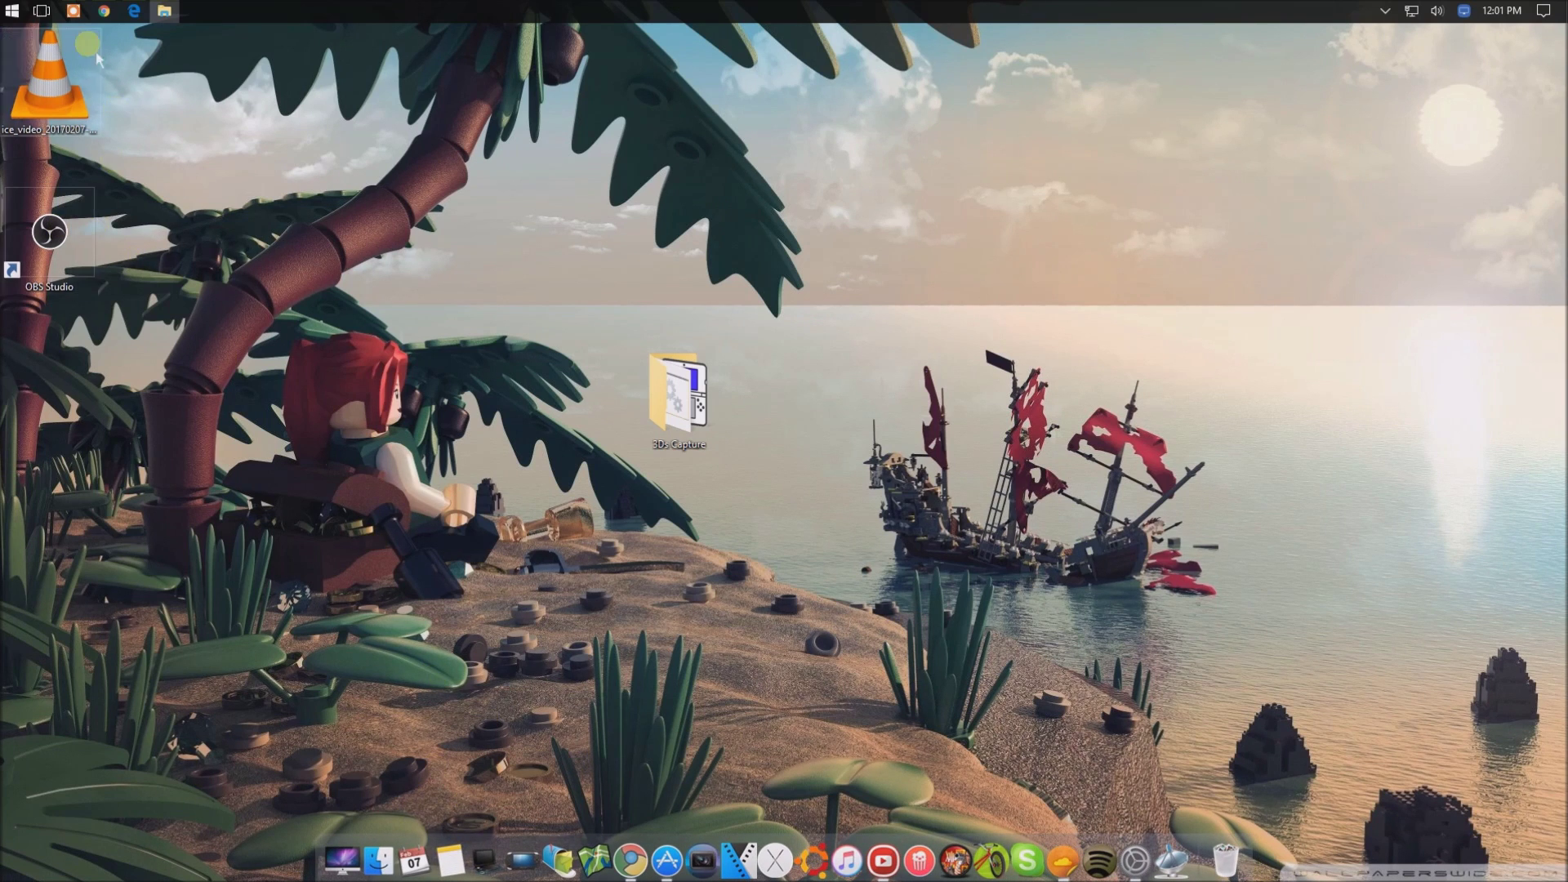
Step: Reopen the 3Ds Capture folder from the desktop, run Run All.bat again and close the folder window
key(super)
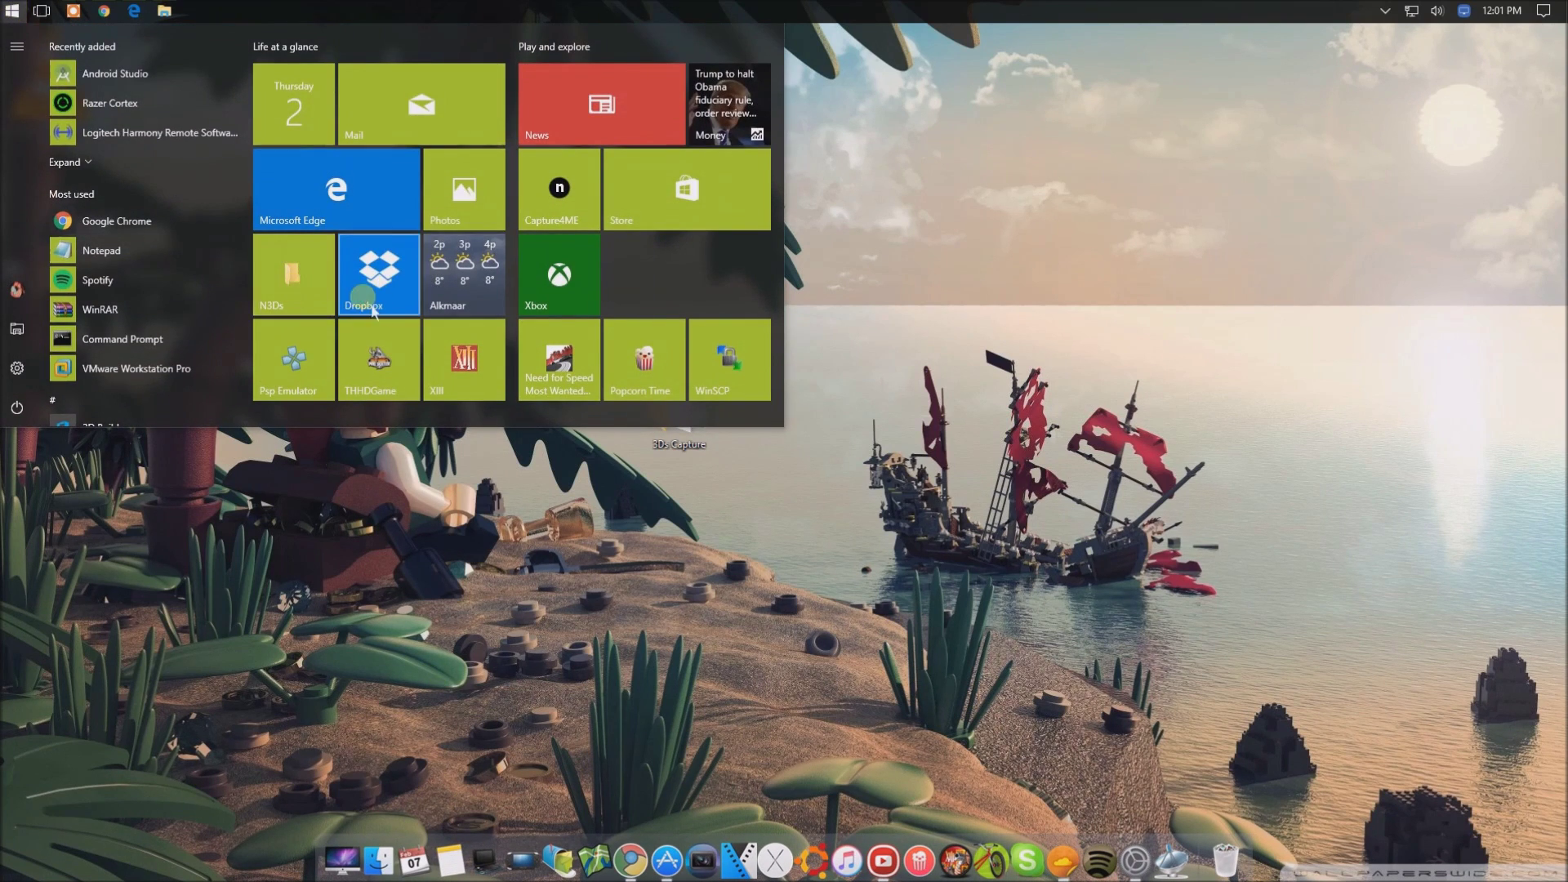
click(16, 329)
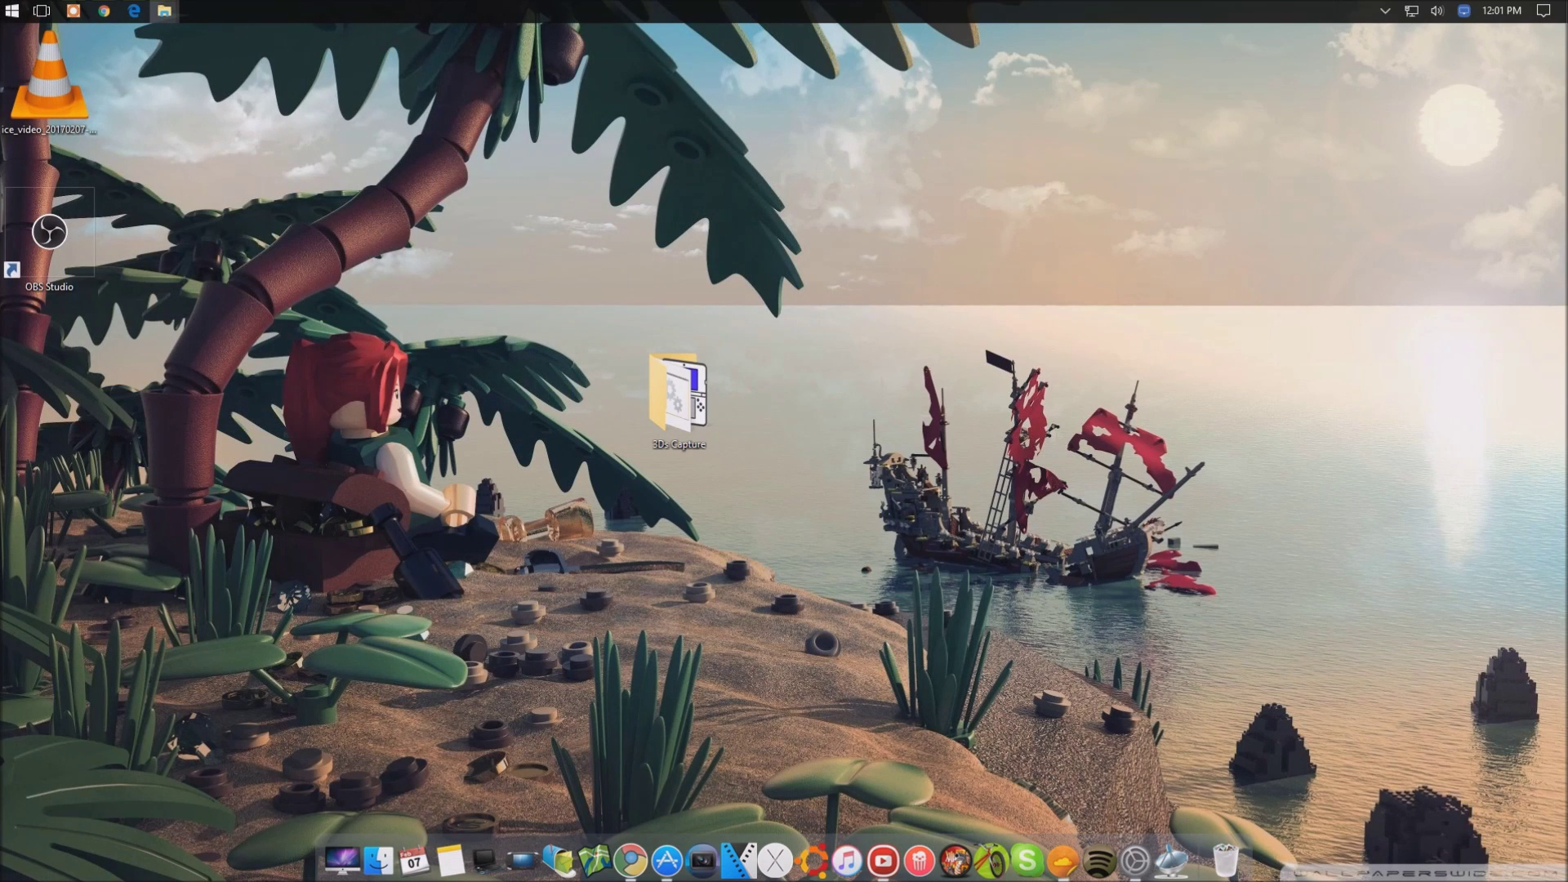
double_click(678, 396)
drag(480, 219, 788, 219)
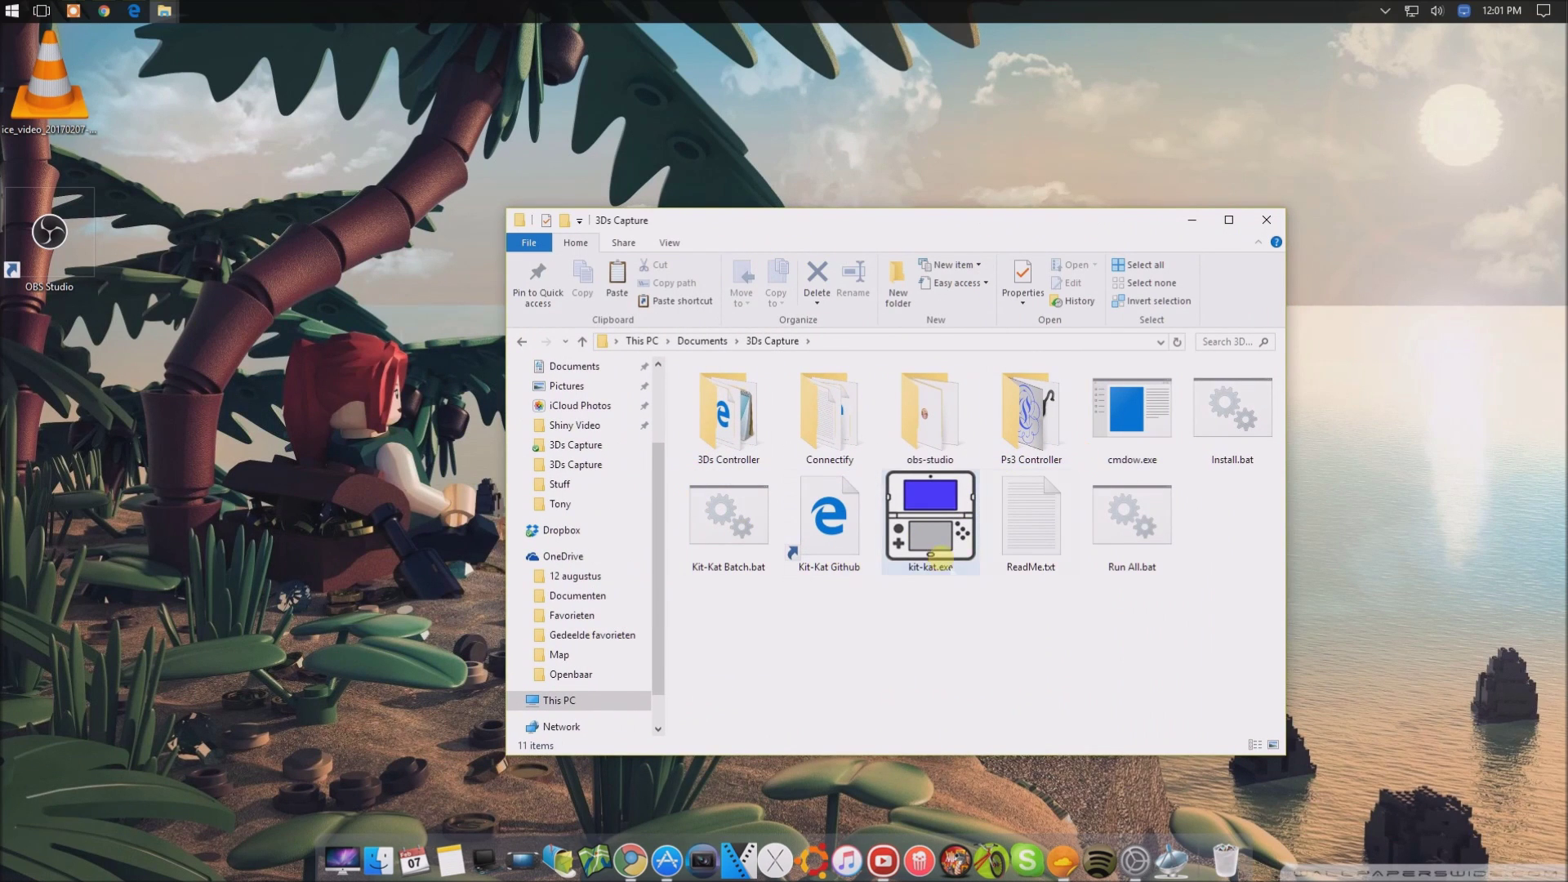
double_click(1100, 513)
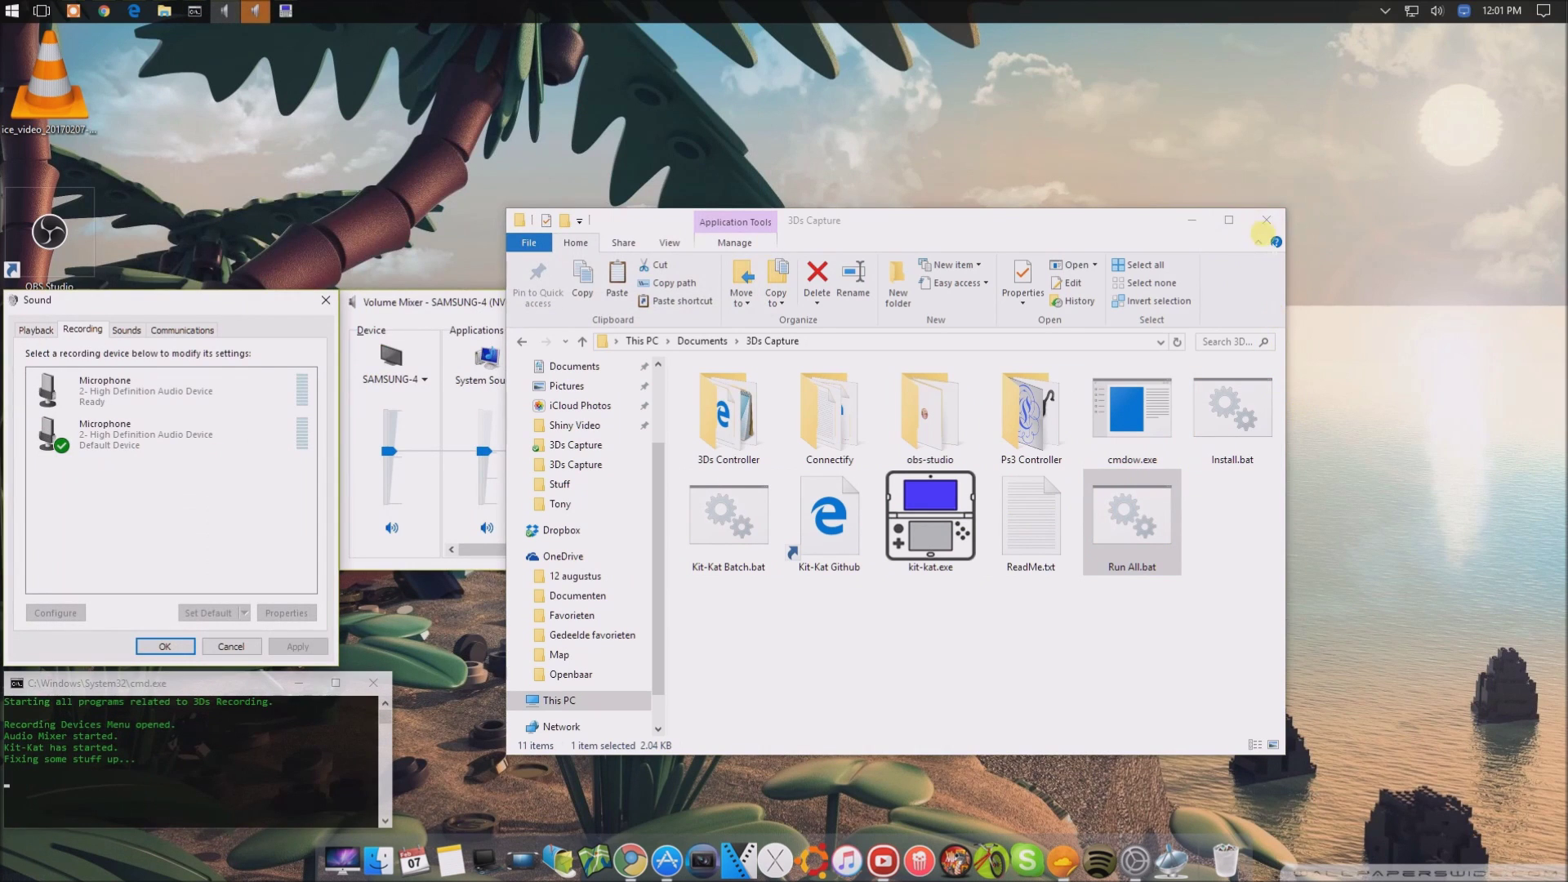
click(1266, 222)
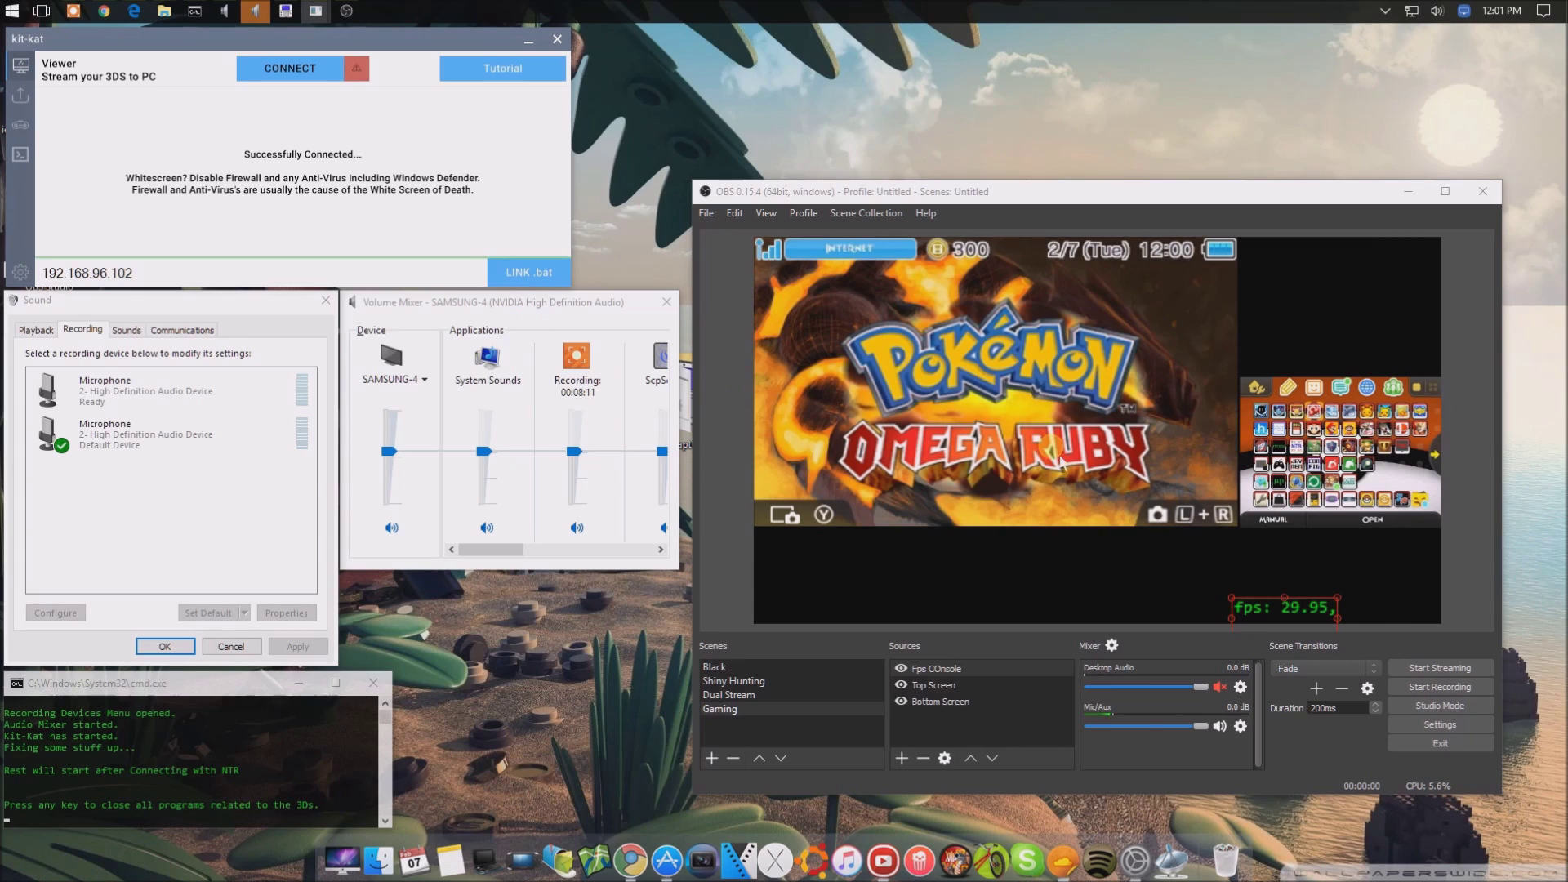
Step: Deselect the fps source in the OBS preview and end all 3DS-related programs from the command window
click(1088, 577)
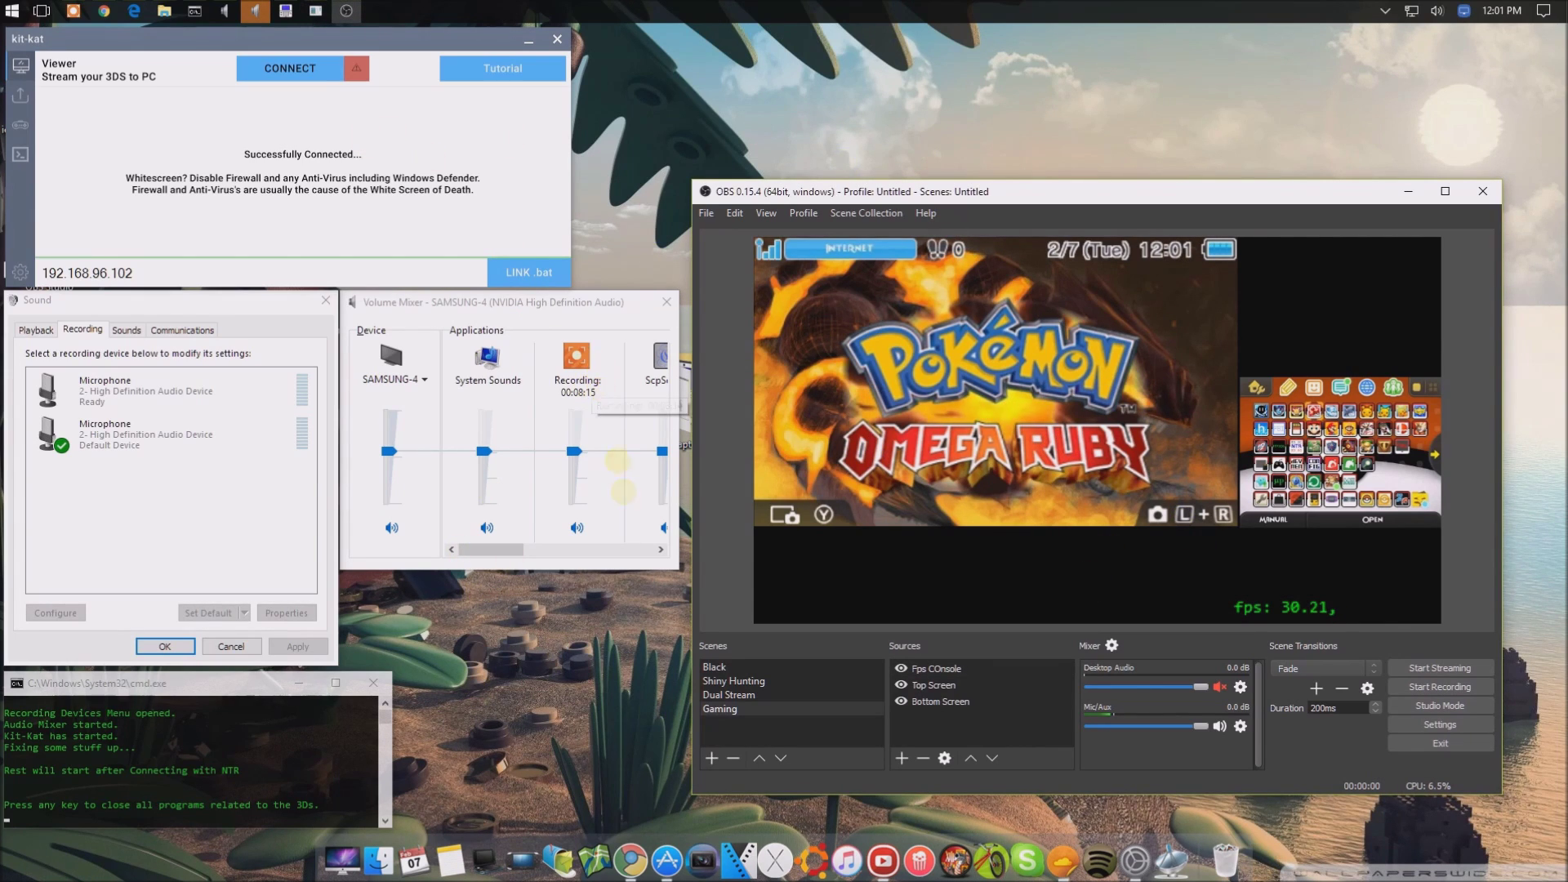
click(266, 737)
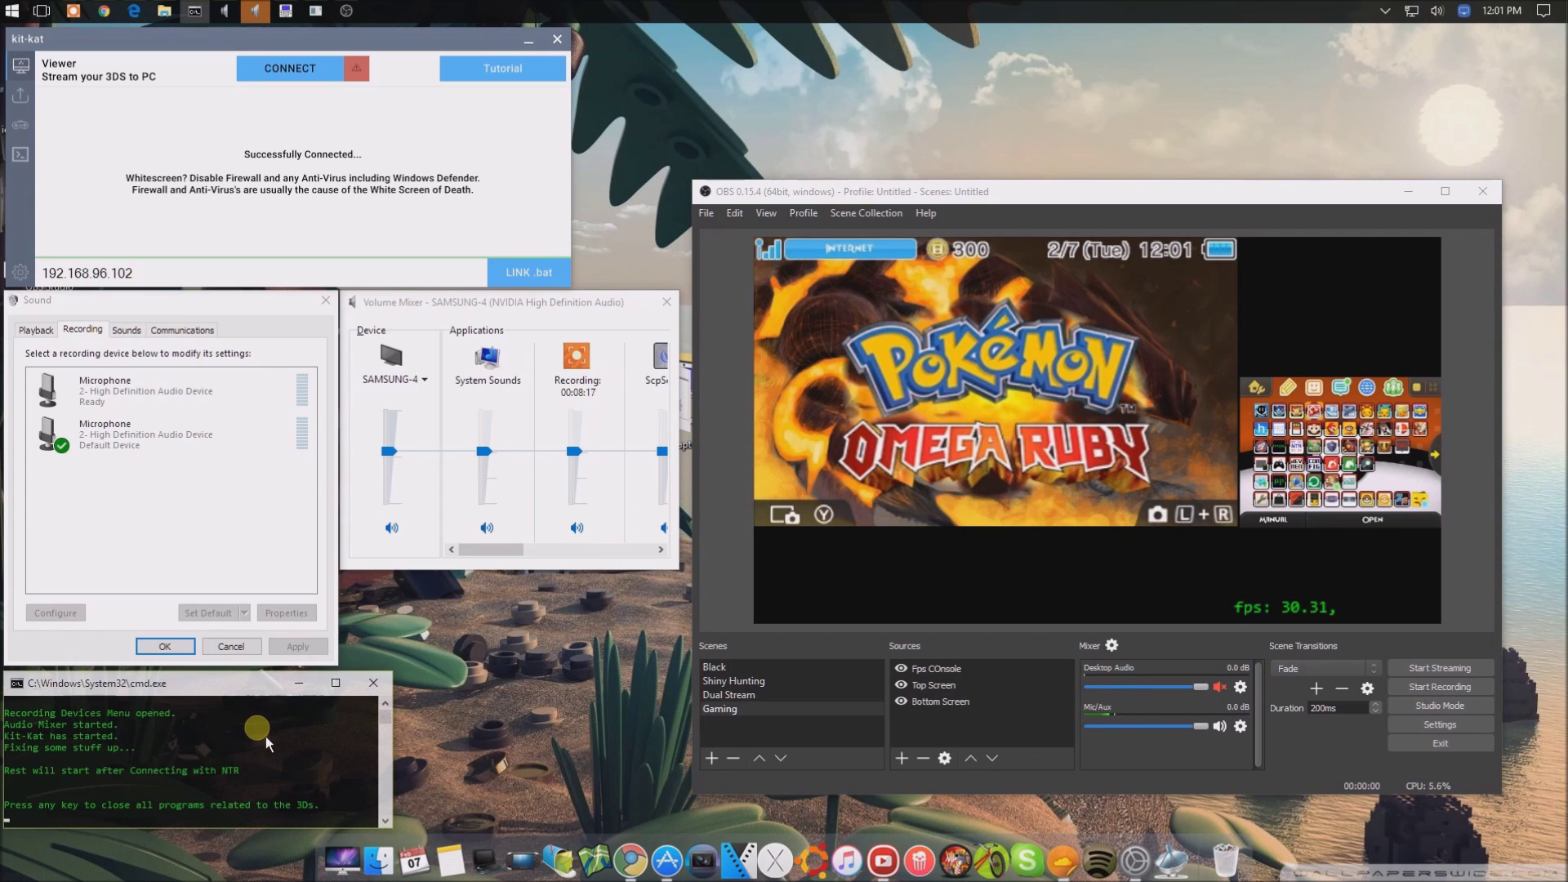
key(Return)
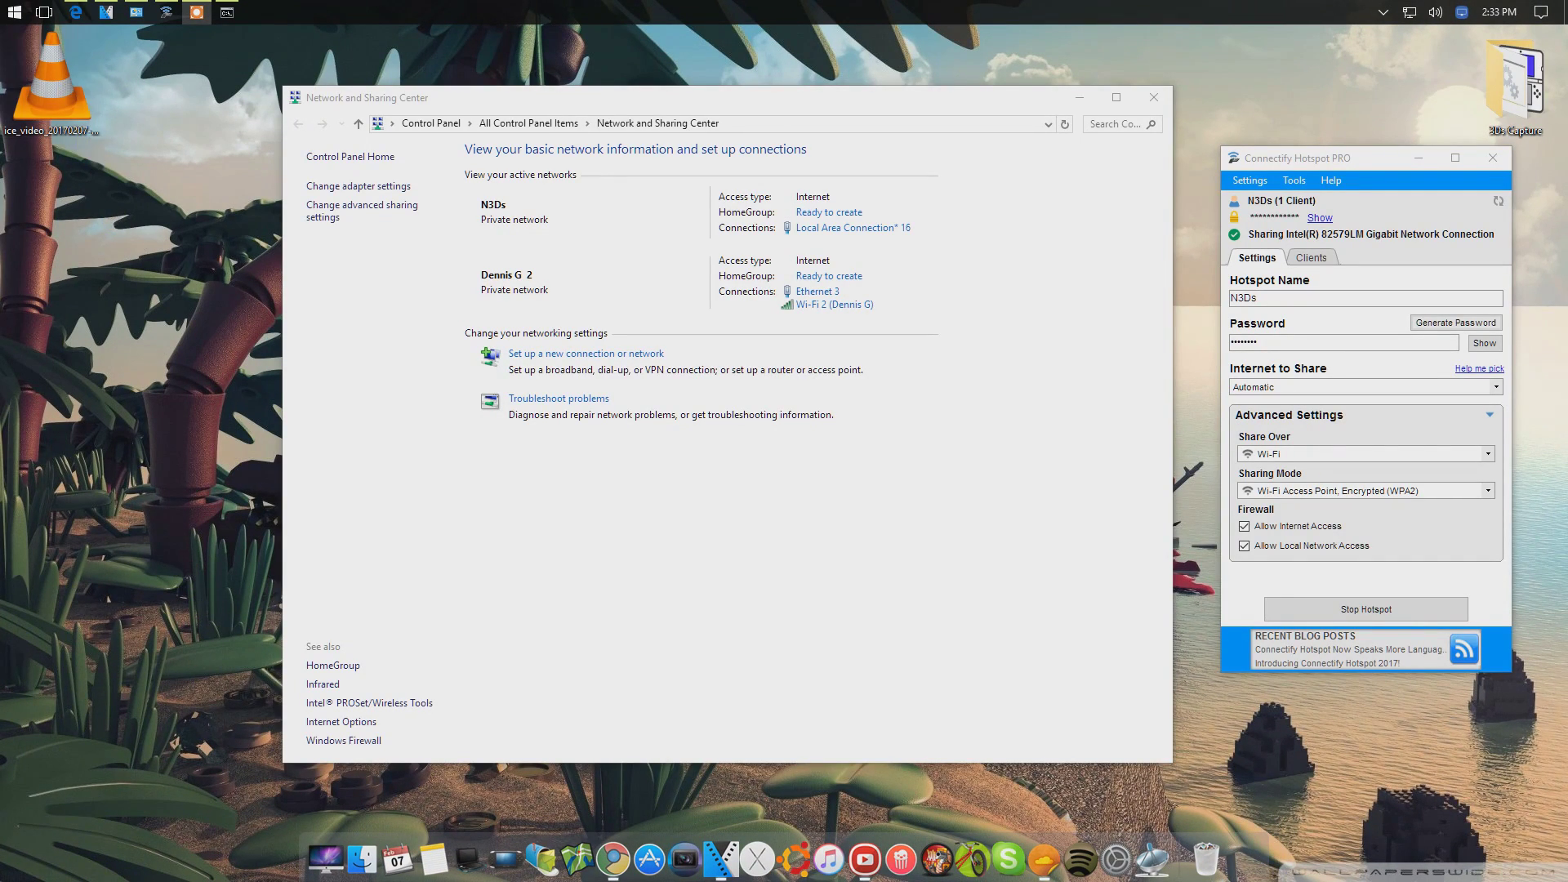
Step: Check the hotspot name and the connected clients in Connectify Hotspot, and go back to the hotspot settings
key(Delete)
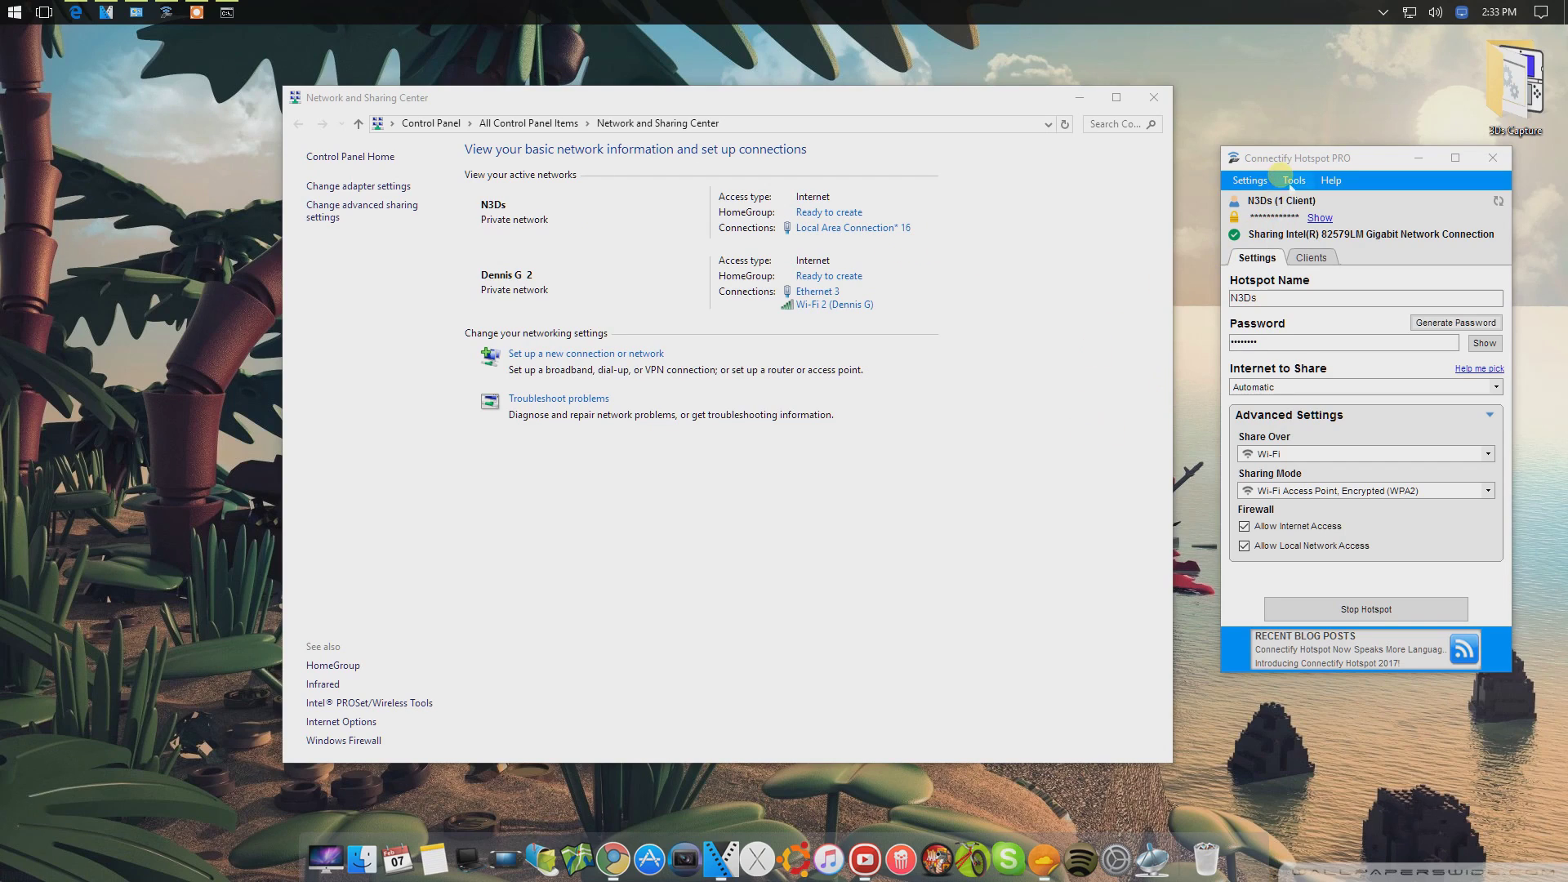
click(1370, 172)
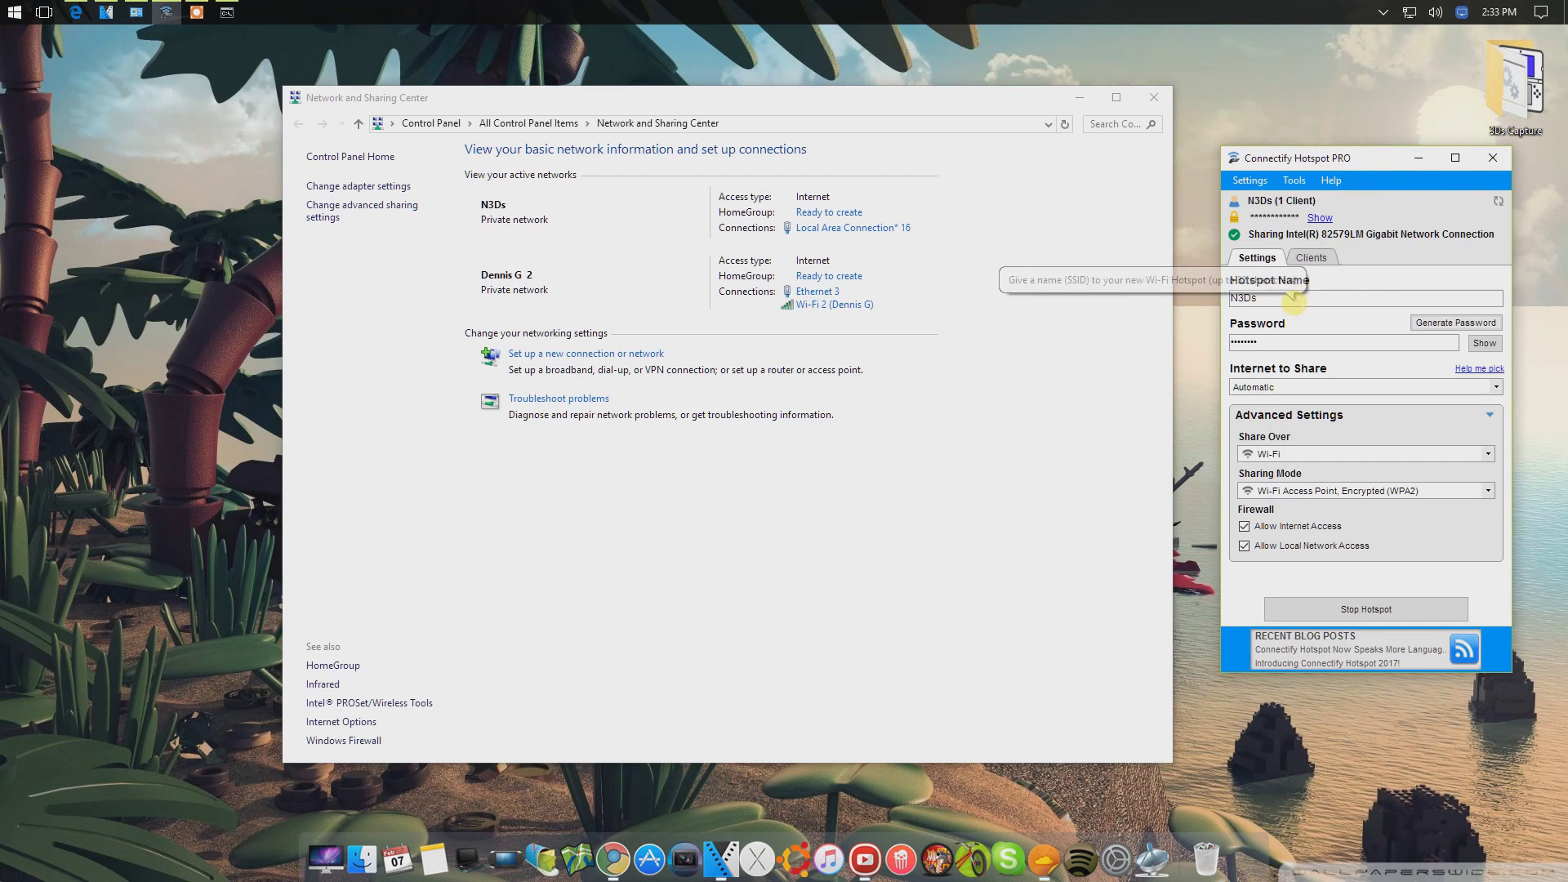
double_click(1269, 301)
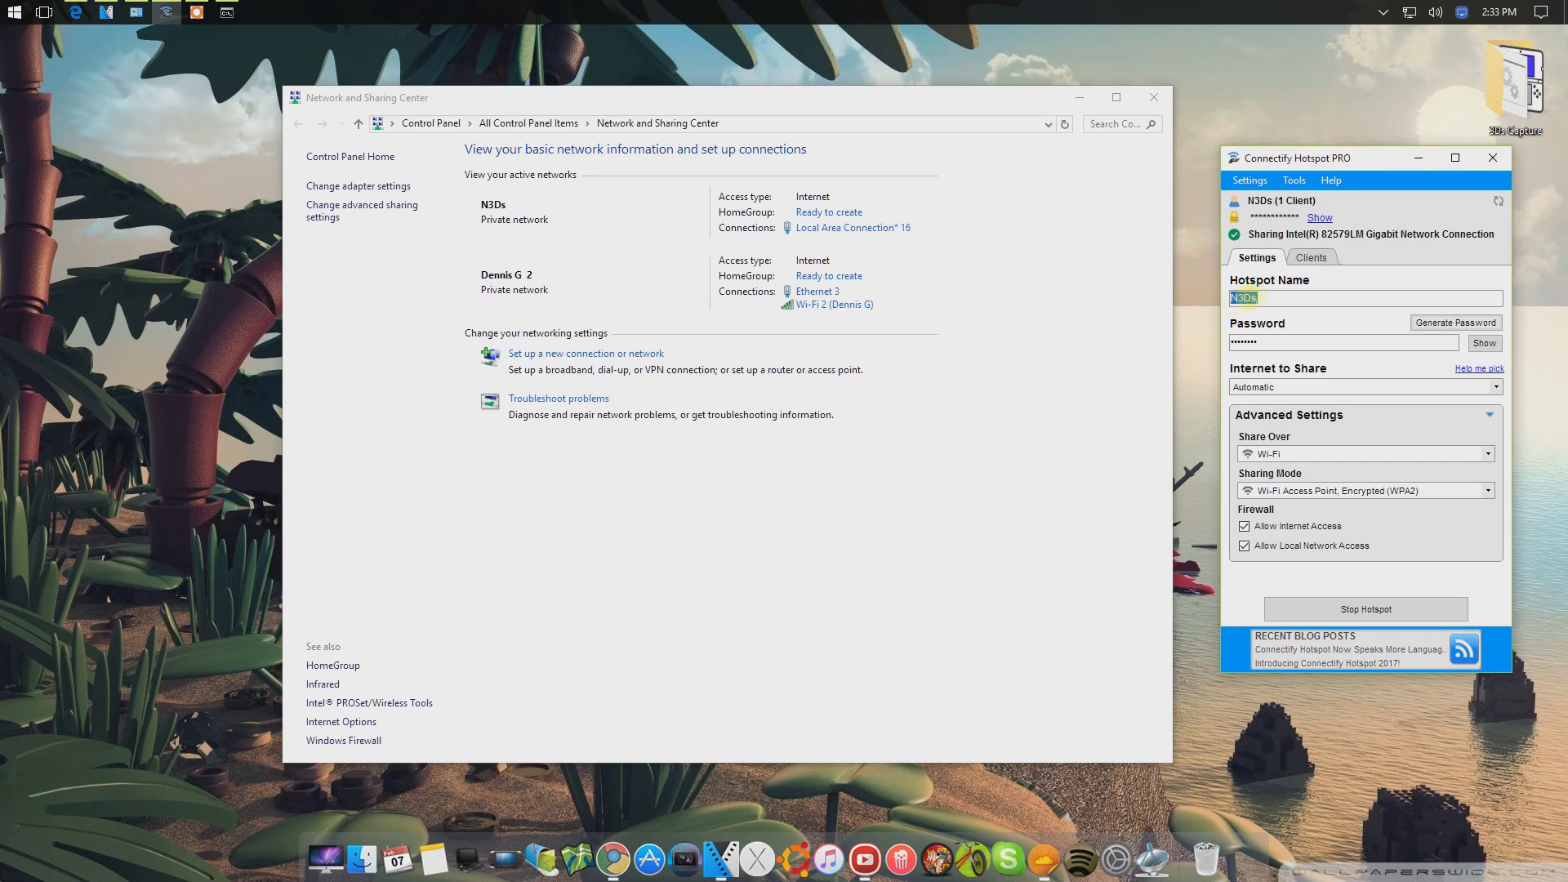
double_click(1273, 299)
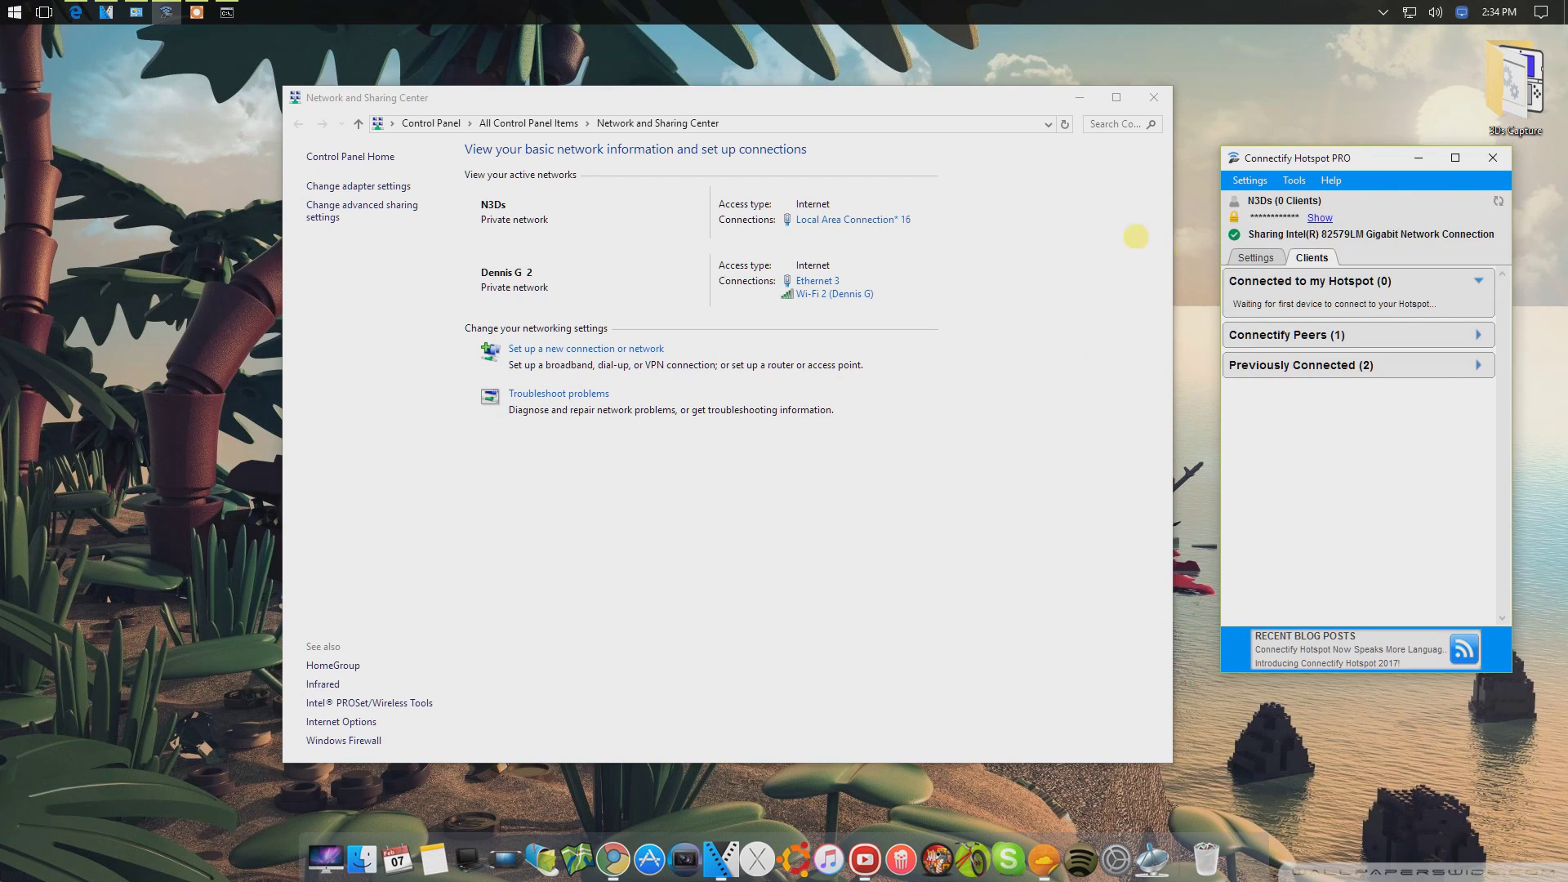
click(1255, 257)
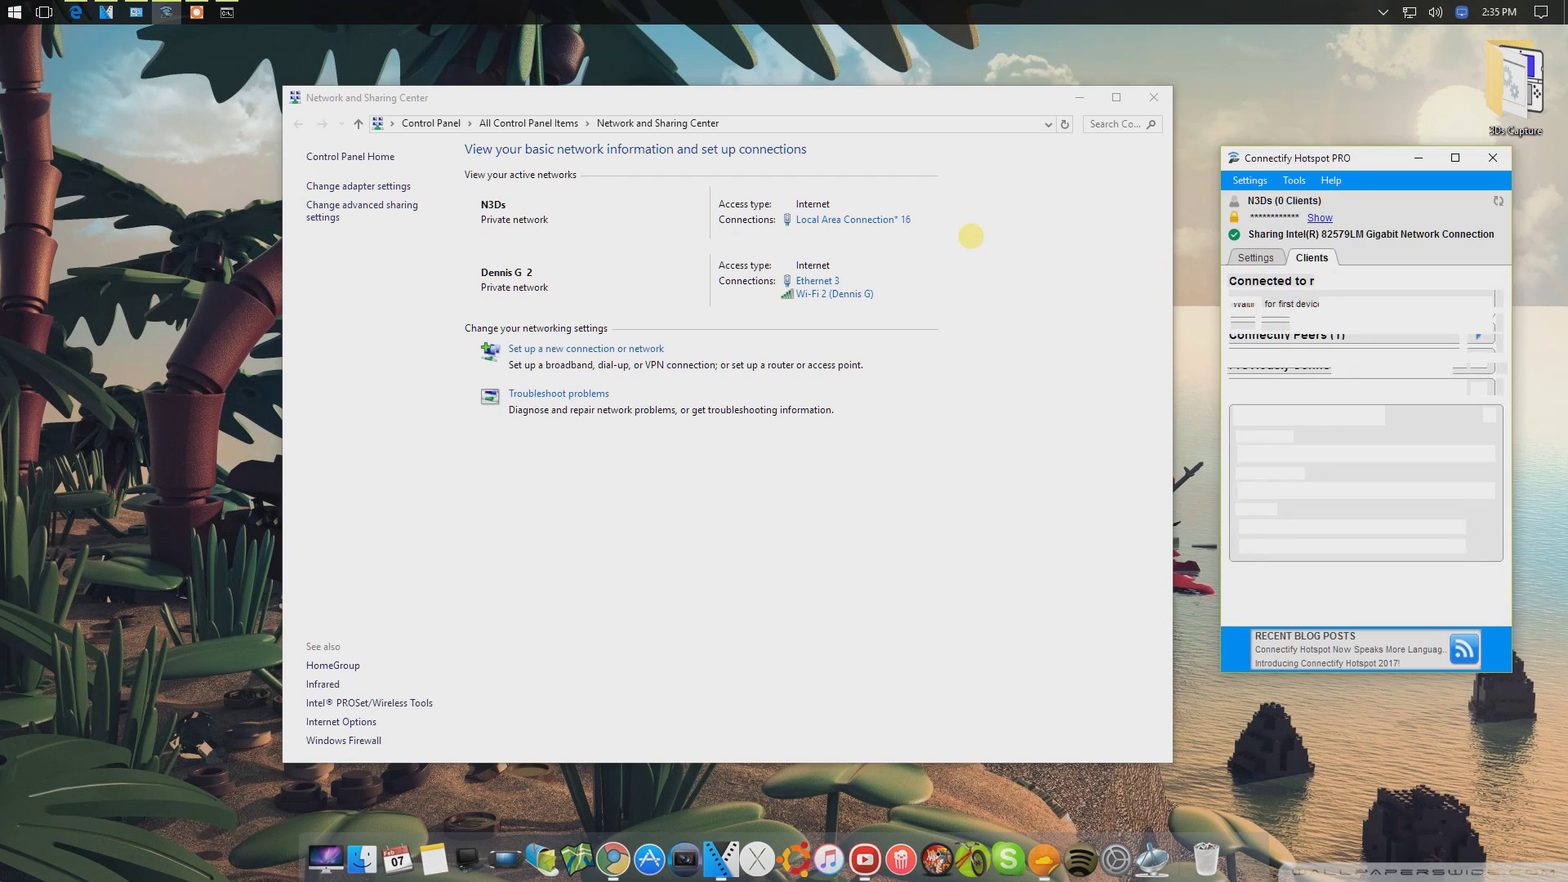